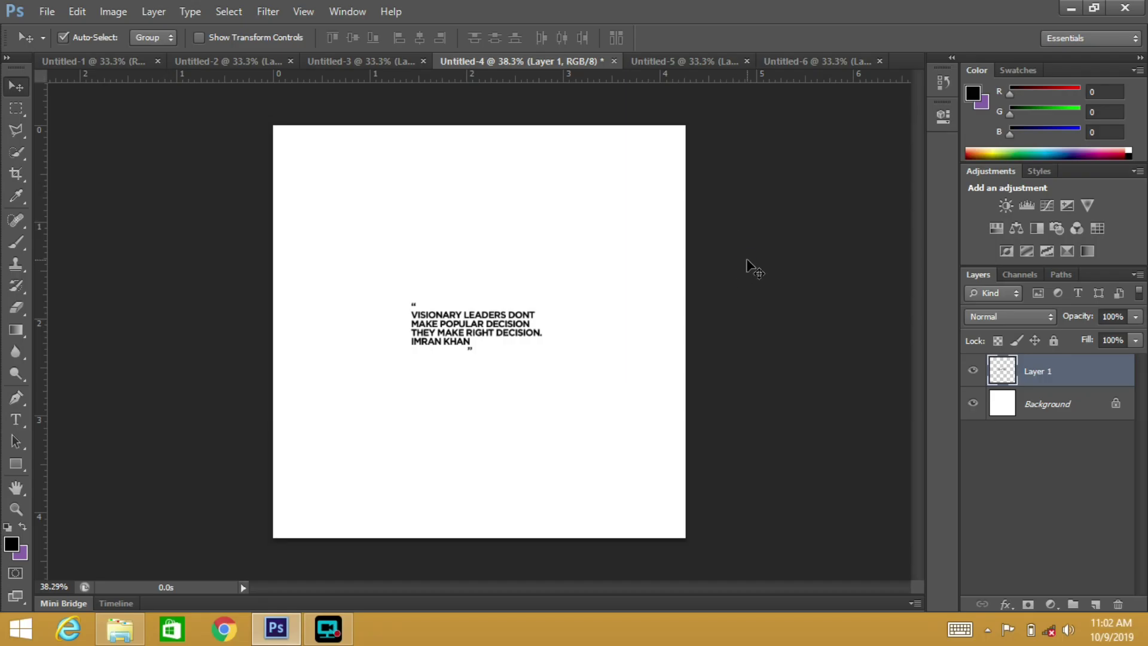
- Create a new white 1280 × 1280 pixel document at 300 pixels/inch
{"action": "key", "text": "ctrl+n"}
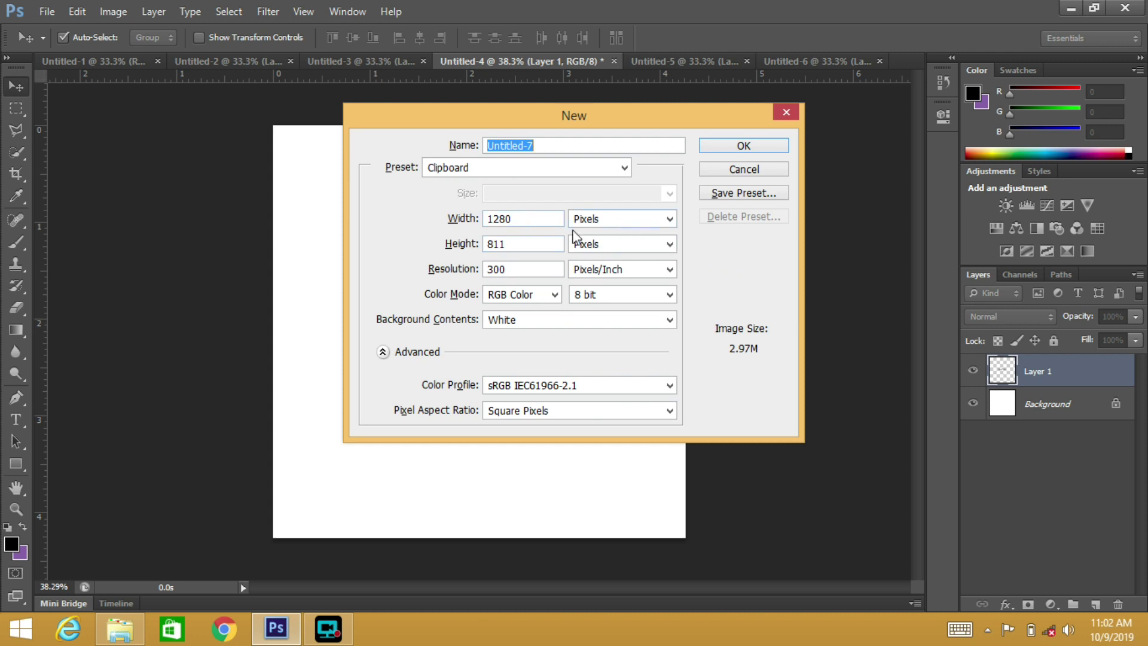
{"action": "left_click", "coordinate": [502, 244]}
{"action": "double_click", "coordinate": [502, 243]}
{"action": "type", "text": "12"}
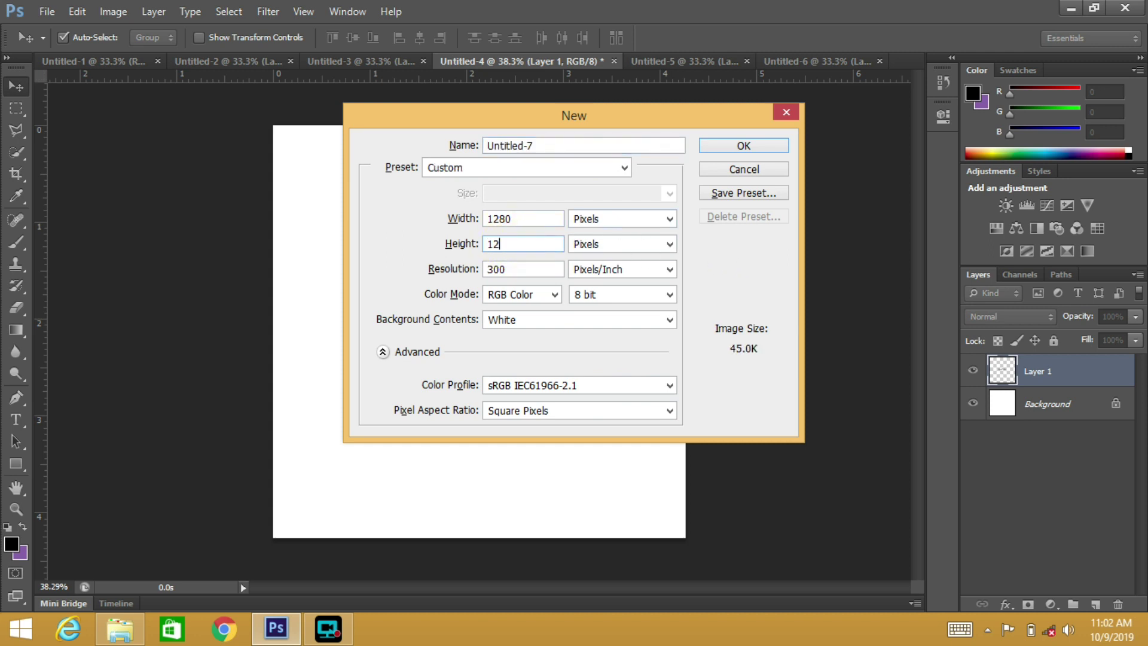
{"action": "type", "text": "80"}
{"action": "key", "text": "Tab"}
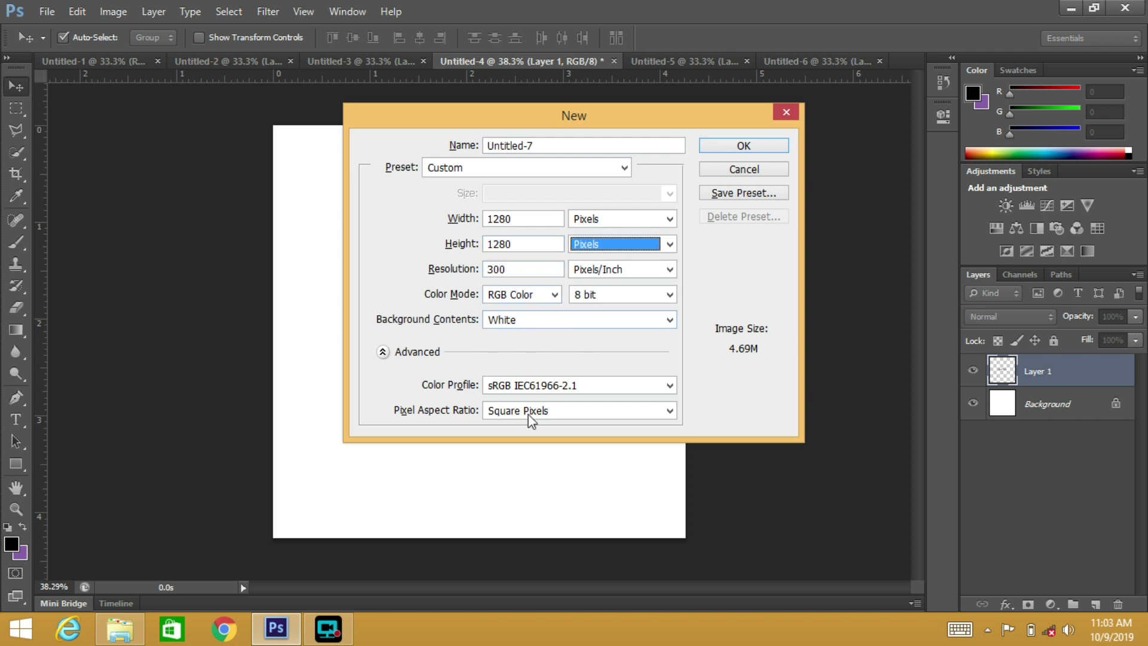
{"action": "left_click", "coordinate": [743, 146]}
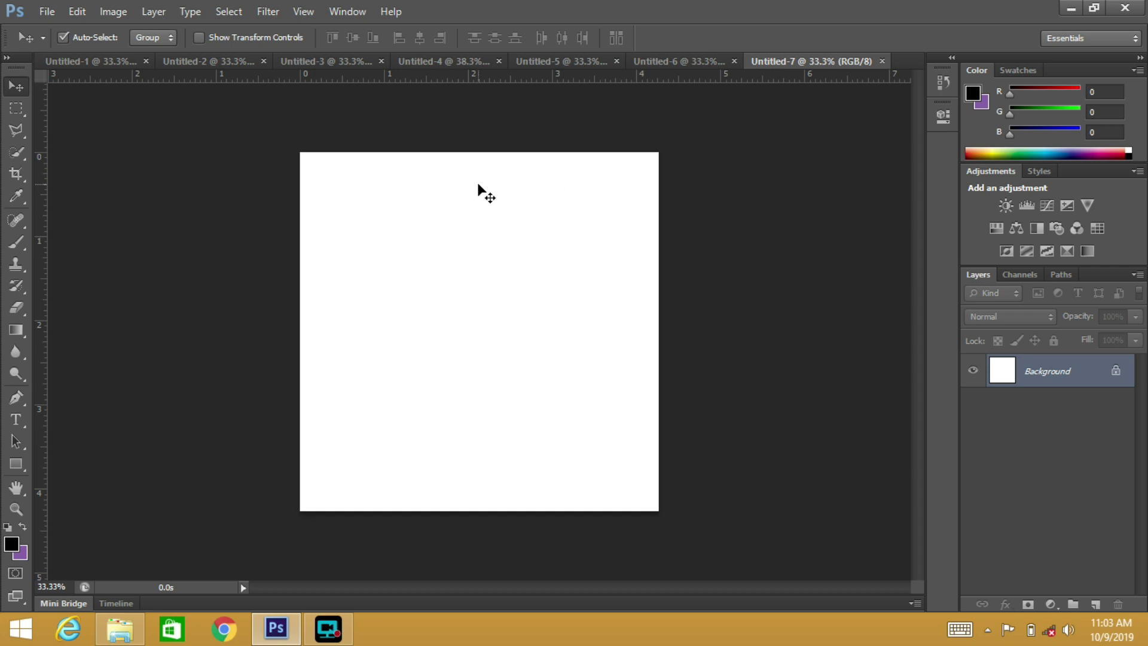
- Look through the open portrait, sky and rally crowd documents
{"action": "left_click_drag", "start_coordinate": [392, 238], "coordinate": [402, 287]}
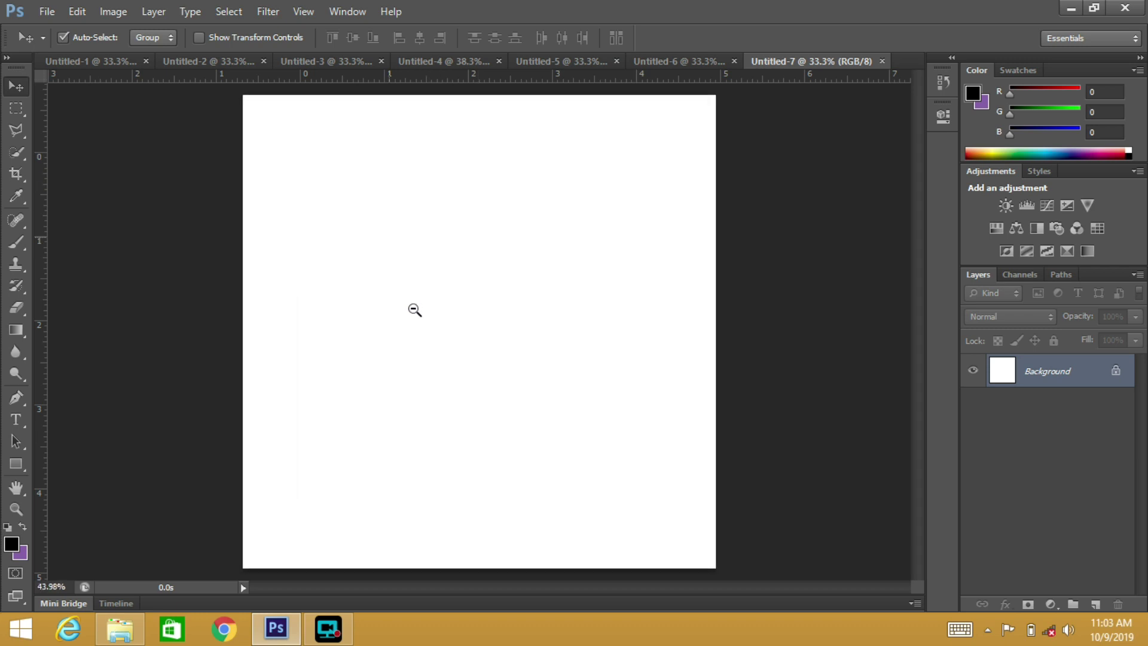
{"action": "left_click_drag", "start_coordinate": [402, 287], "coordinate": [406, 283]}
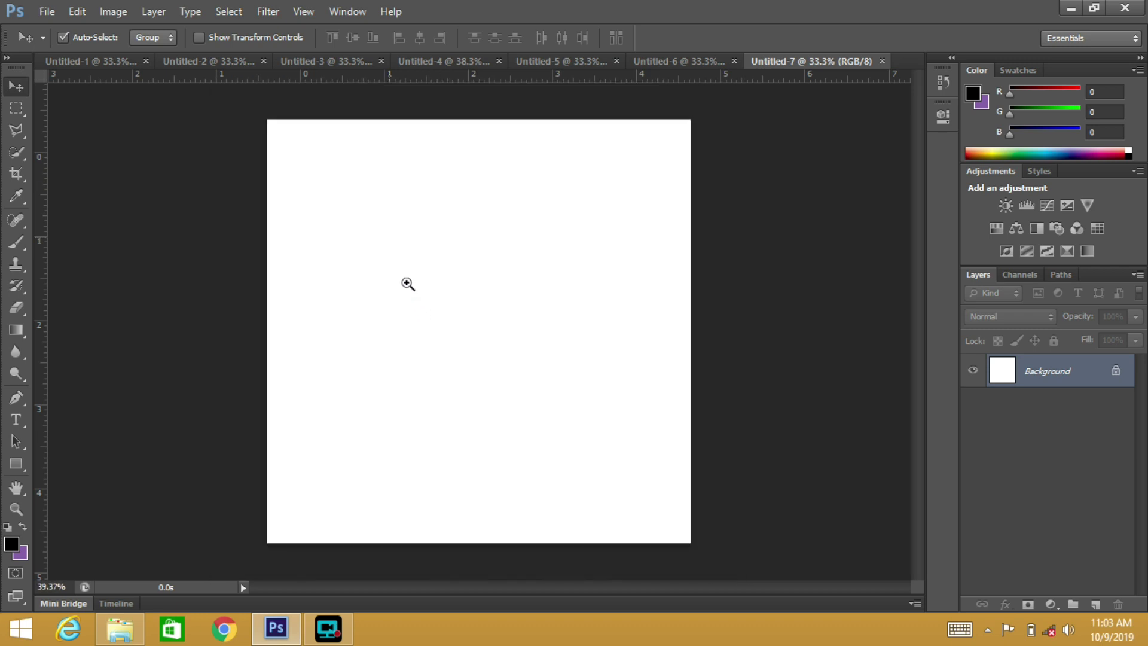
{"action": "left_click", "coordinate": [441, 238]}
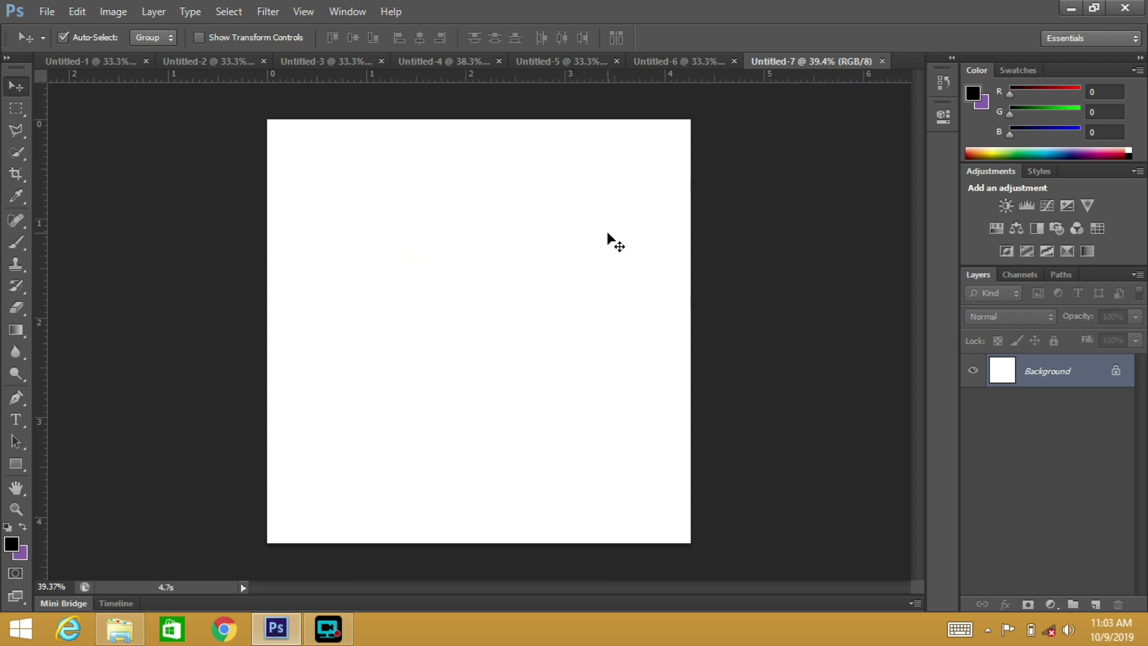
{"action": "left_click", "coordinate": [82, 59]}
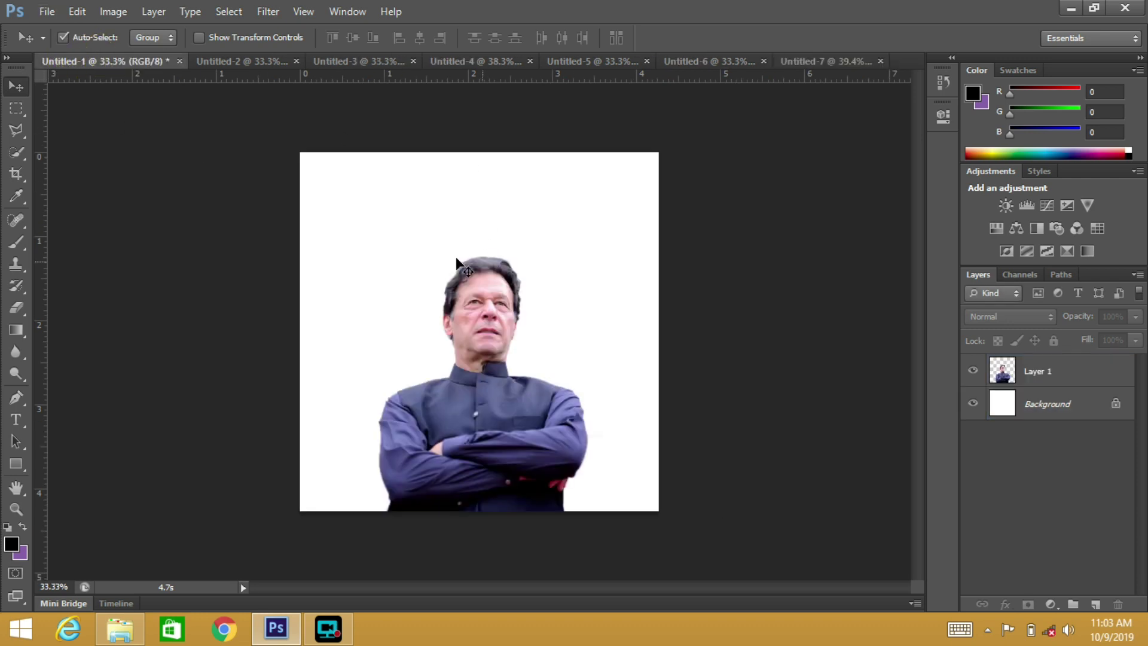
{"action": "left_click", "coordinate": [592, 61]}
{"action": "mouse_move", "coordinate": [529, 331]}
{"action": "left_mouse_down"}
{"action": "mouse_move", "coordinate": [577, 325]}
{"action": "mouse_move", "coordinate": [458, 311]}
{"action": "mouse_move", "coordinate": [527, 291]}
{"action": "left_mouse_up"}
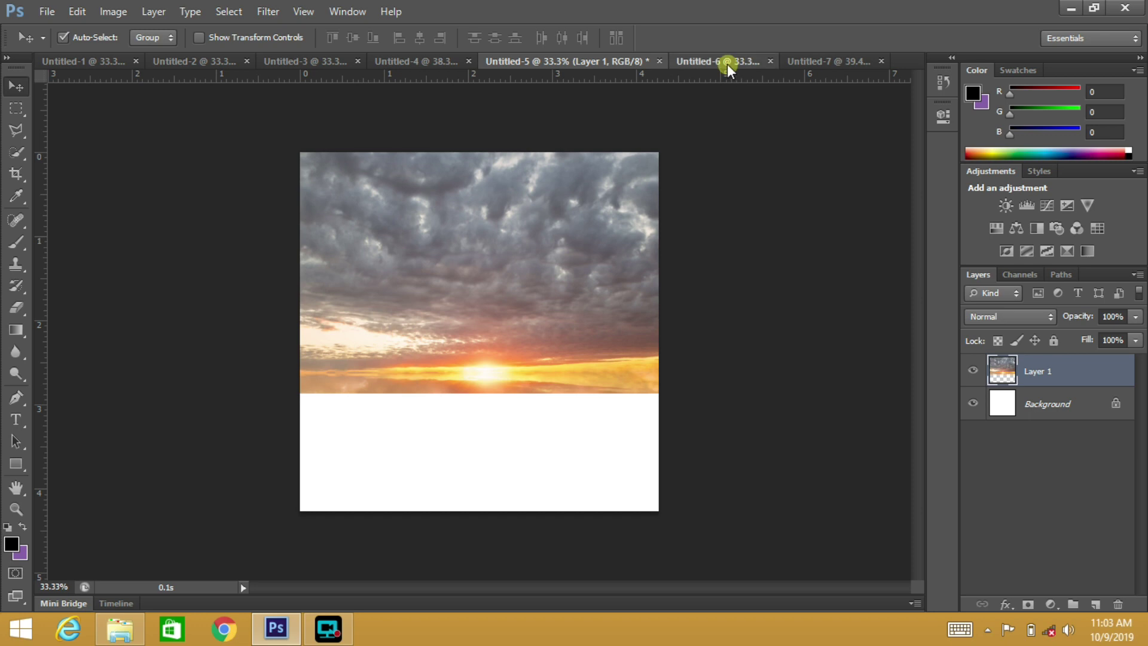
{"action": "left_click", "coordinate": [727, 62]}
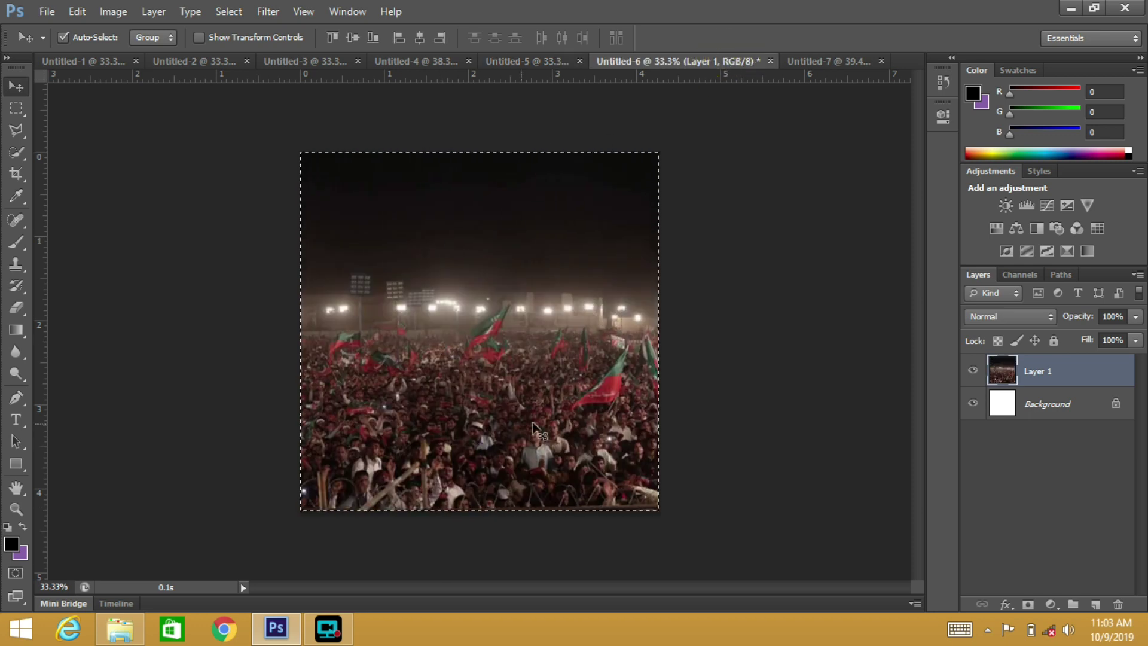
- Trial-move the quote text, MAN OF THE YEAR text and leader photos, undoing each move
{"action": "left_click", "coordinate": [422, 62]}
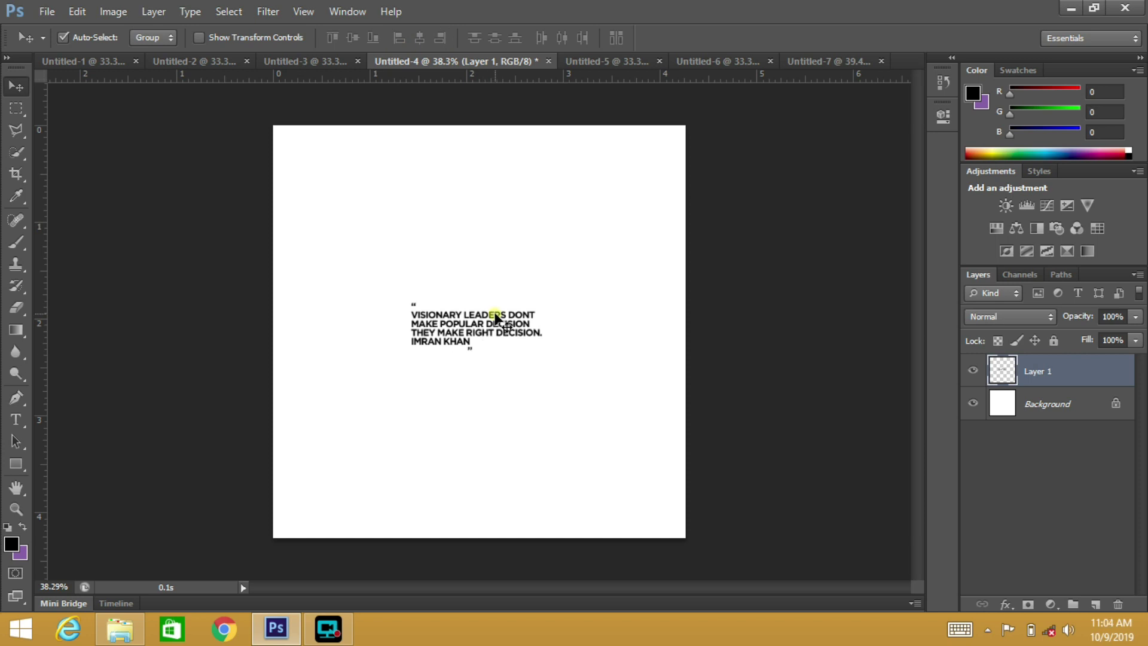
{"action": "left_click_drag", "start_coordinate": [495, 317], "coordinate": [524, 252]}
{"action": "key", "text": "ctrl+z"}
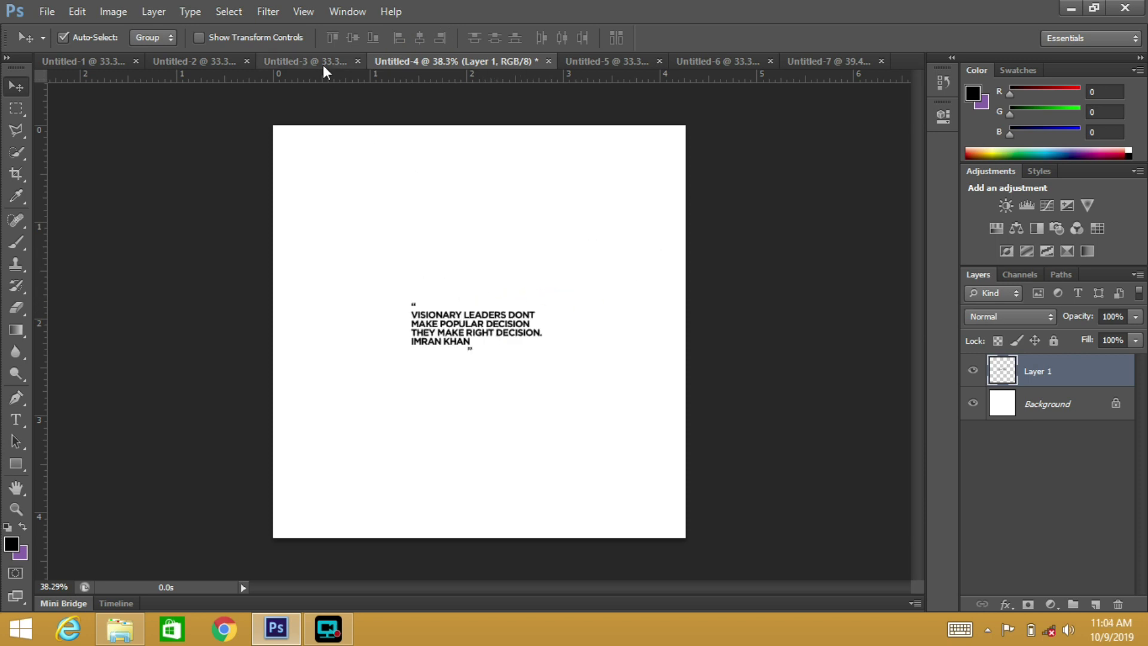
{"action": "left_click", "coordinate": [323, 68]}
{"action": "left_click_drag", "start_coordinate": [412, 361], "coordinate": [473, 225]}
{"action": "key", "text": "ctrl+z"}
{"action": "left_click", "coordinate": [203, 62]}
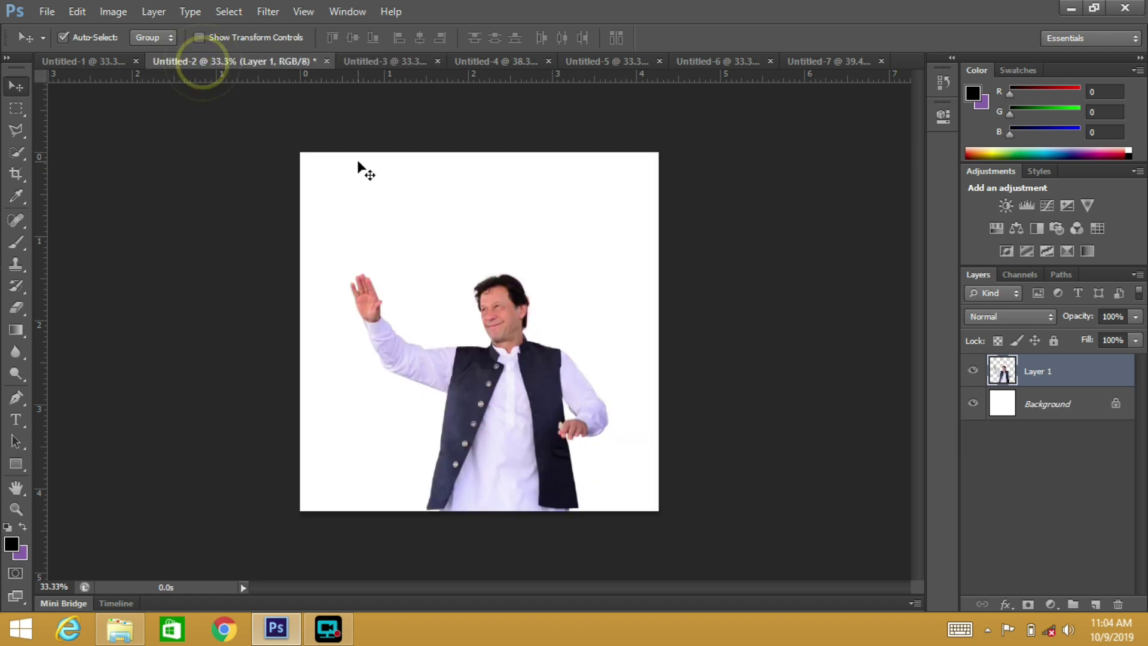
{"action": "left_click_drag", "start_coordinate": [428, 418], "coordinate": [651, 371]}
{"action": "key", "text": "ctrl+z"}
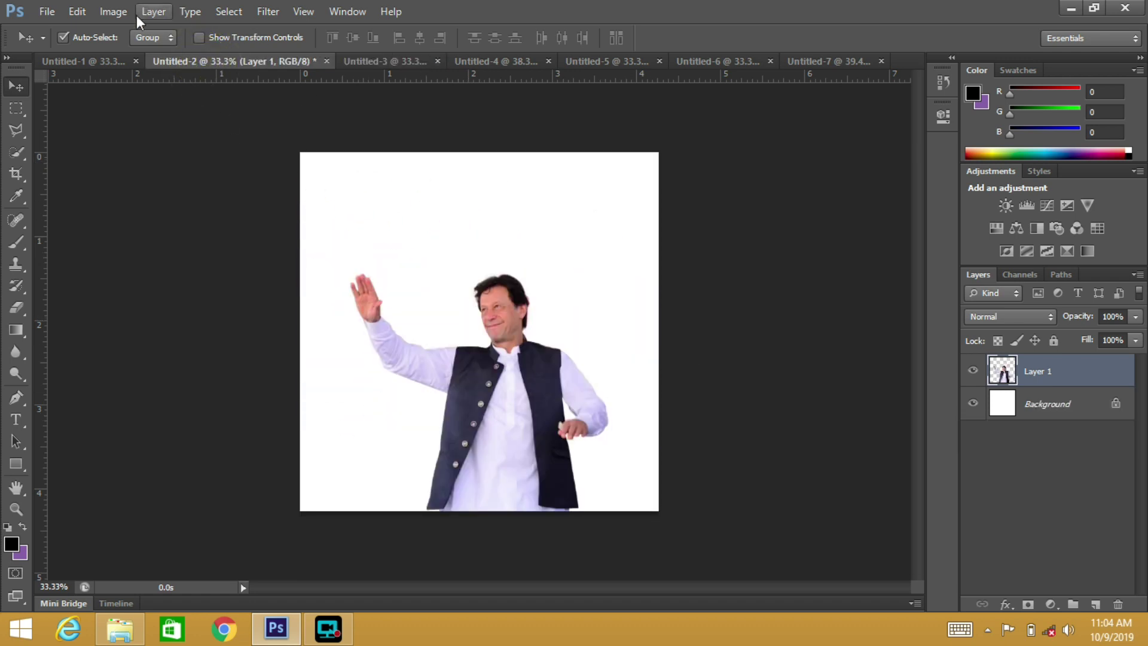
{"action": "left_click", "coordinate": [88, 62]}
{"action": "left_click_drag", "start_coordinate": [513, 396], "coordinate": [640, 299]}
{"action": "key", "text": "ctrl+z"}
- In Untitled-6, select all of the crowd photo's Layer 1 for copying, then deselect
{"action": "left_click", "coordinate": [718, 61]}
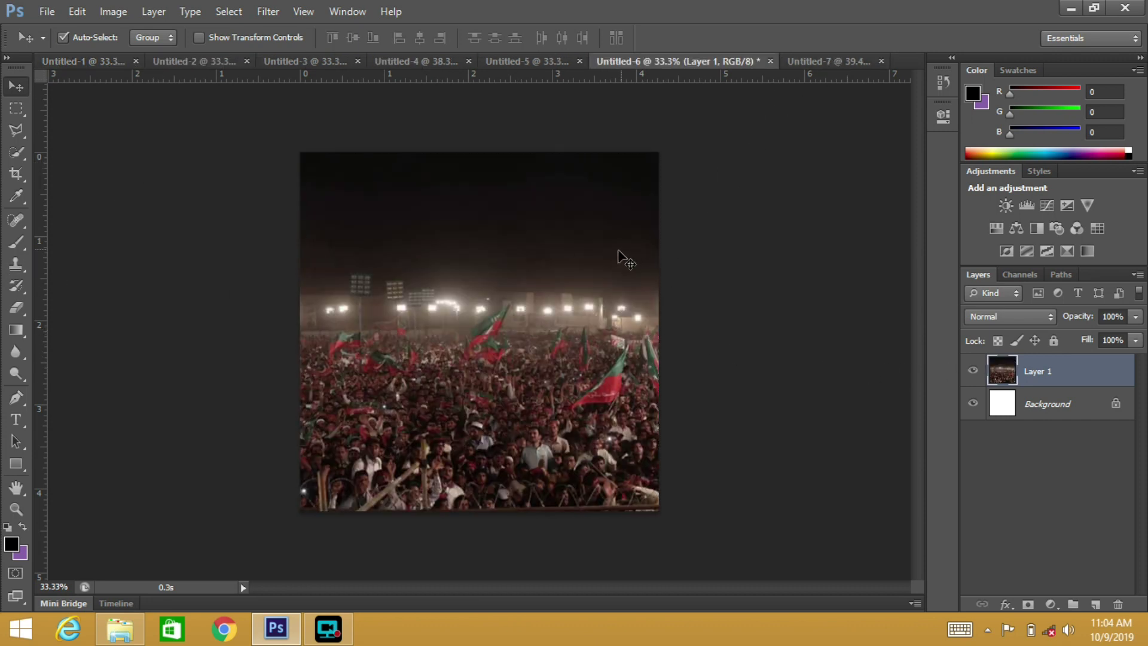
{"action": "left_click", "coordinate": [1071, 370]}
{"action": "key", "text": "ctrl+a"}
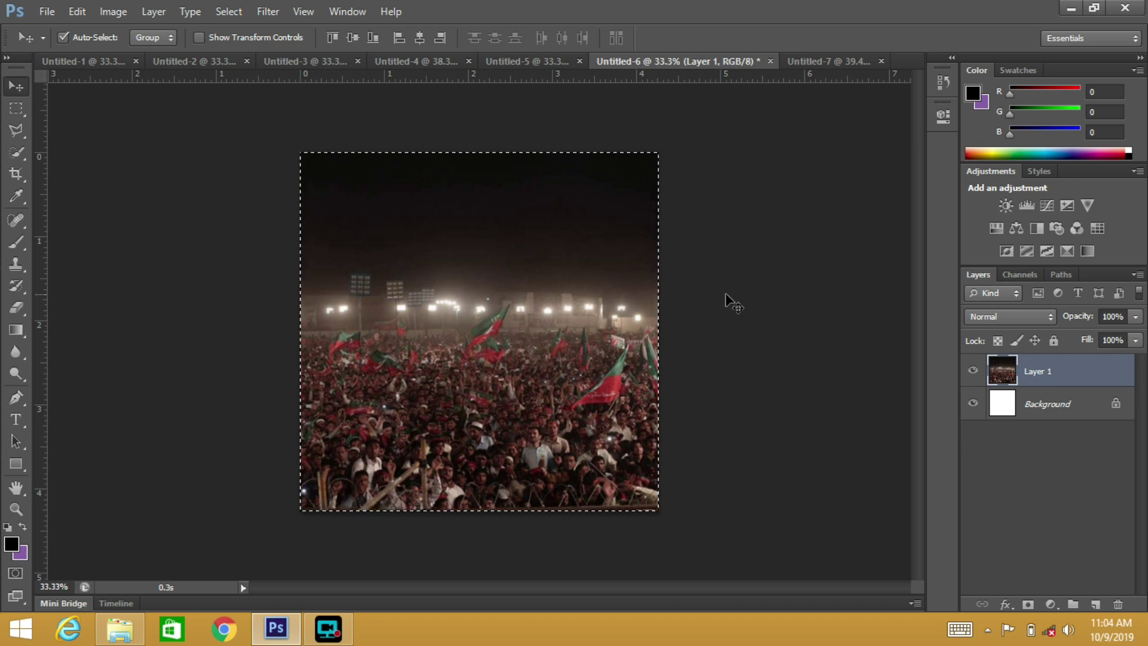
{"action": "key", "text": "ctrl+d"}
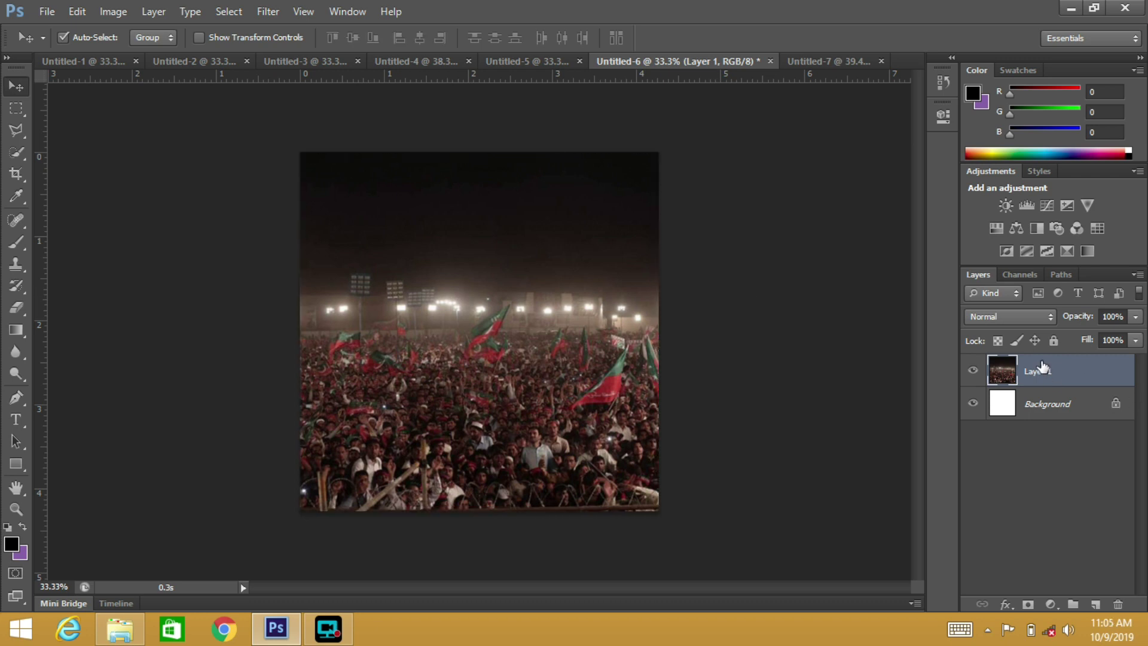
- Paste the crowd photo into Untitled-7 and position it to fill the poster
{"action": "left_click", "coordinate": [816, 64]}
{"action": "key", "text": "ctrl+v"}
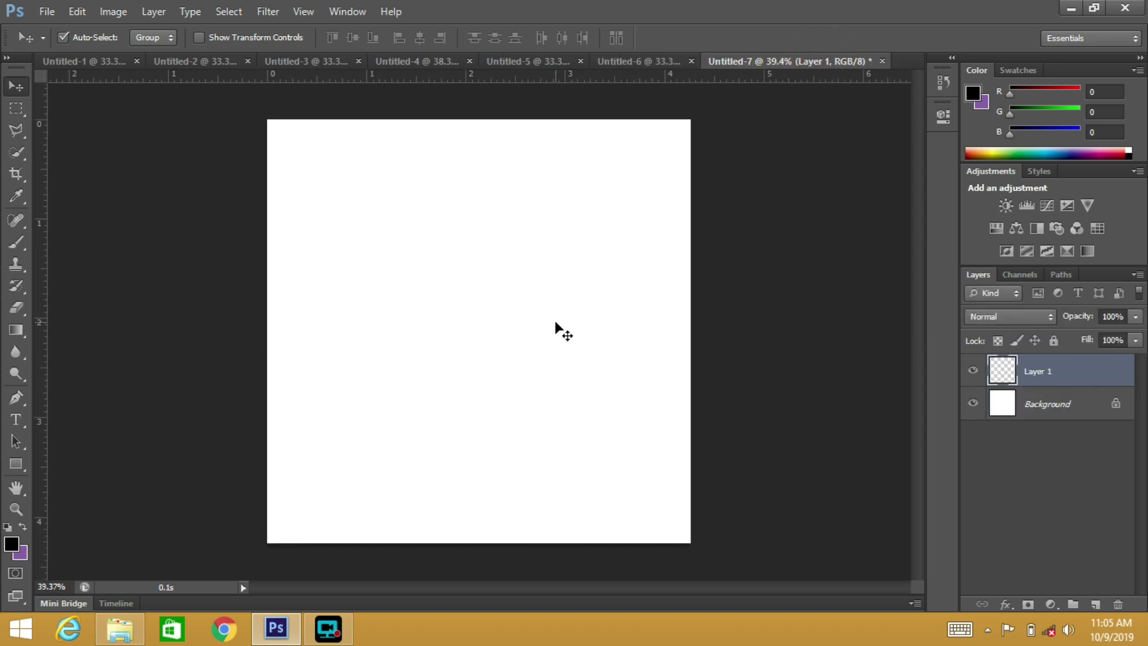
{"action": "mouse_move", "coordinate": [466, 260]}
{"action": "left_mouse_down"}
{"action": "mouse_move", "coordinate": [339, 294]}
{"action": "mouse_move", "coordinate": [513, 300]}
{"action": "left_mouse_up"}
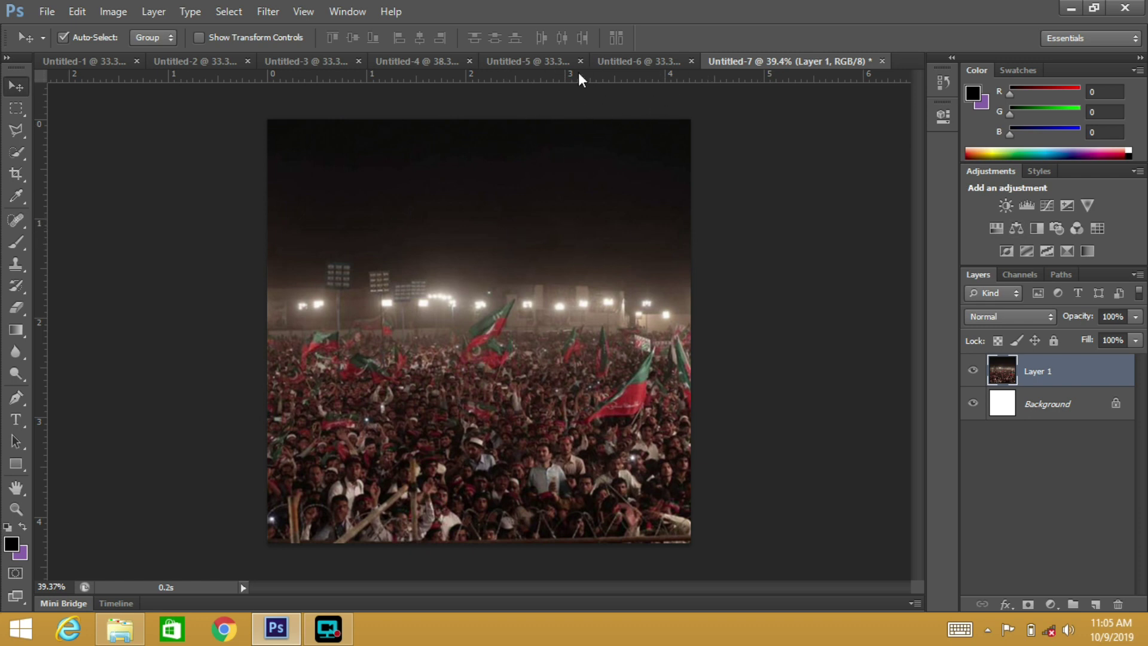
- Close the Untitled-6 crowd source without saving and bring up the sky image
{"action": "left_click", "coordinate": [616, 60]}
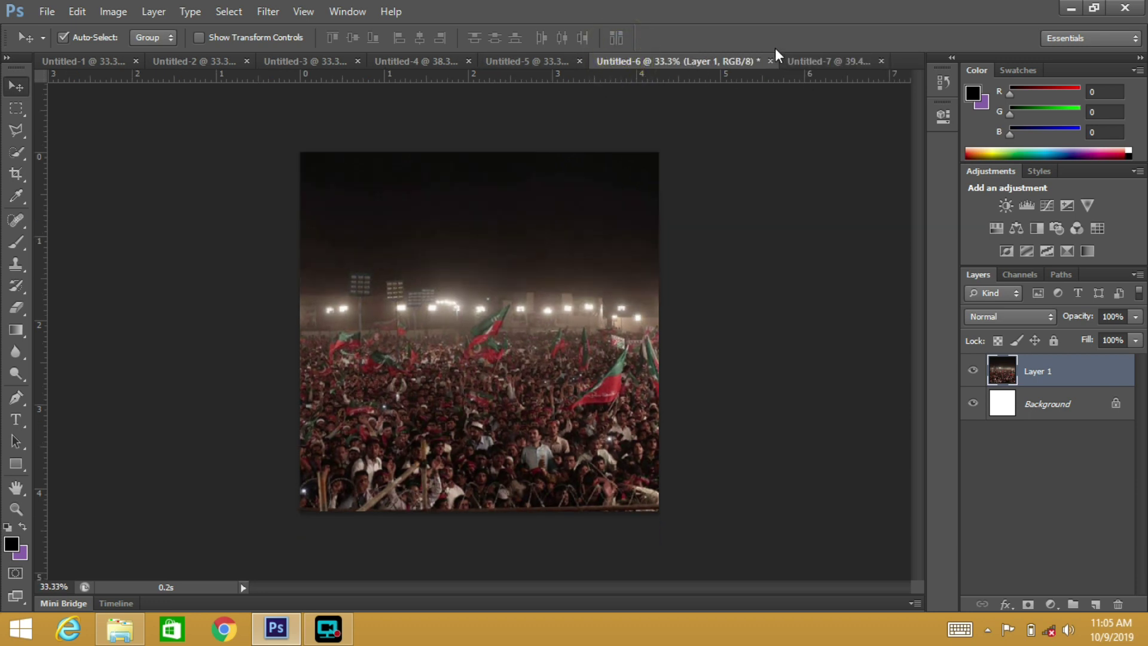
{"action": "left_click", "coordinate": [771, 64]}
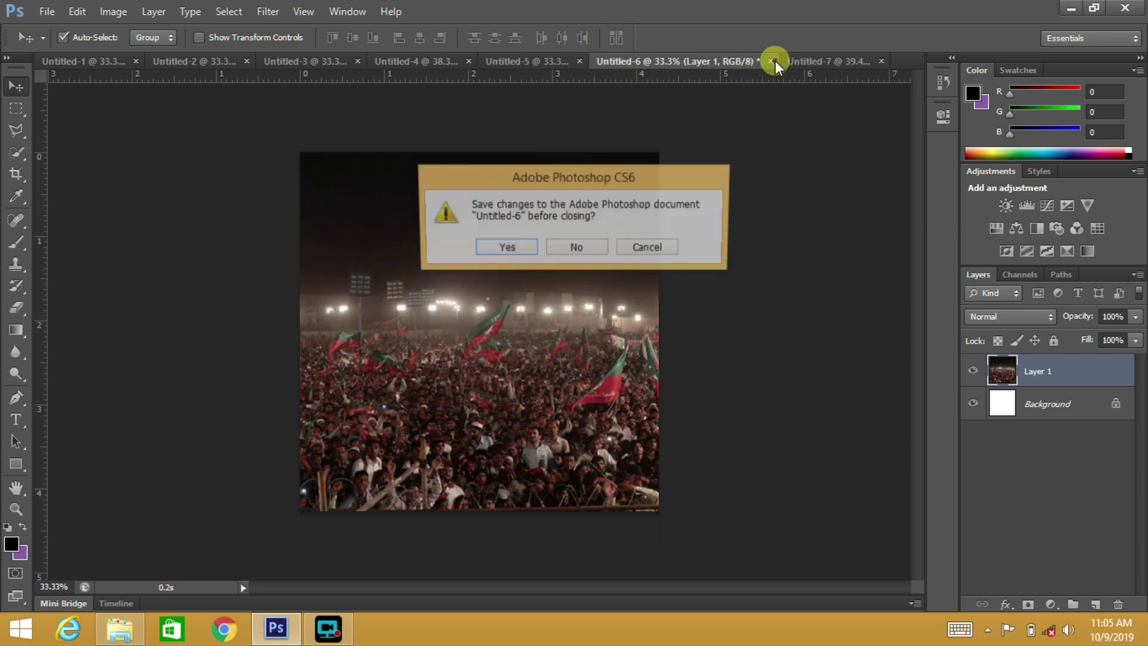
{"action": "left_click", "coordinate": [568, 248]}
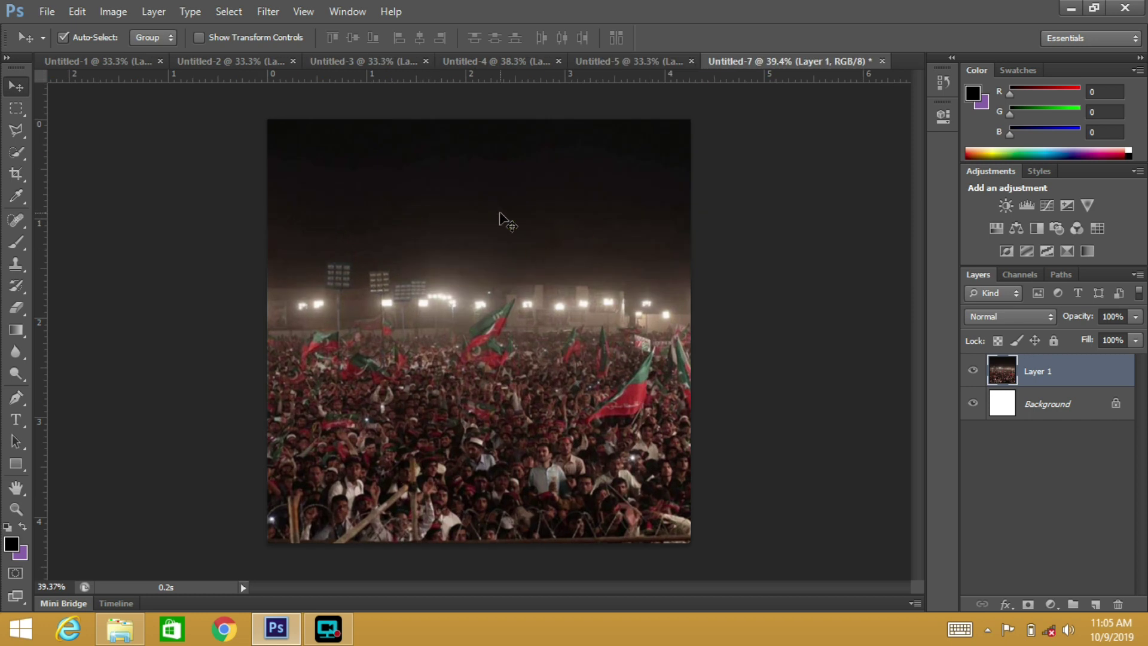
{"action": "left_click", "coordinate": [644, 62]}
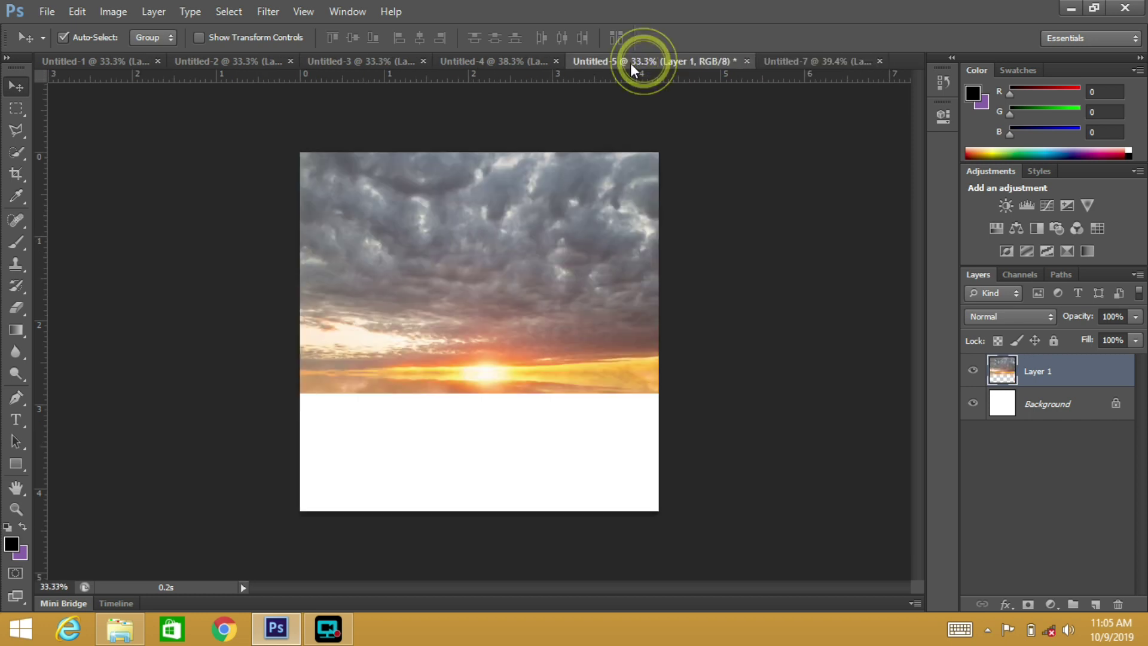
- Paste the sunset sky at the poster's top and stretch the crowd across the lower canvas
{"action": "left_click_drag", "start_coordinate": [553, 236], "coordinate": [540, 295]}
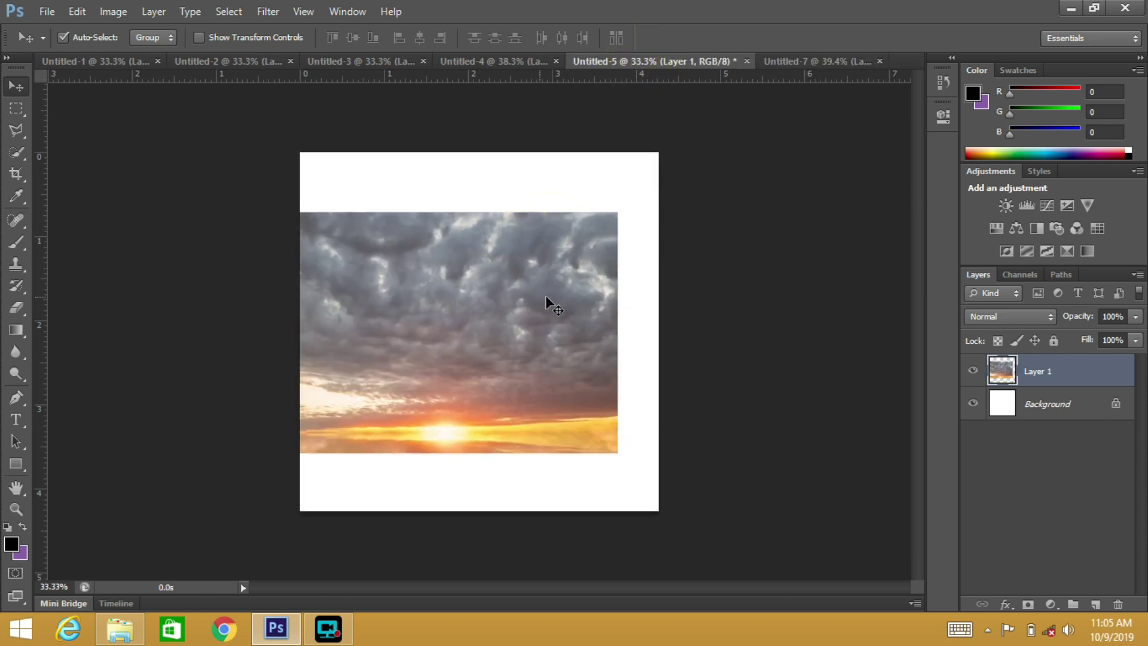
{"action": "key", "text": "ctrl+z"}
{"action": "key", "text": "ctrl+a"}
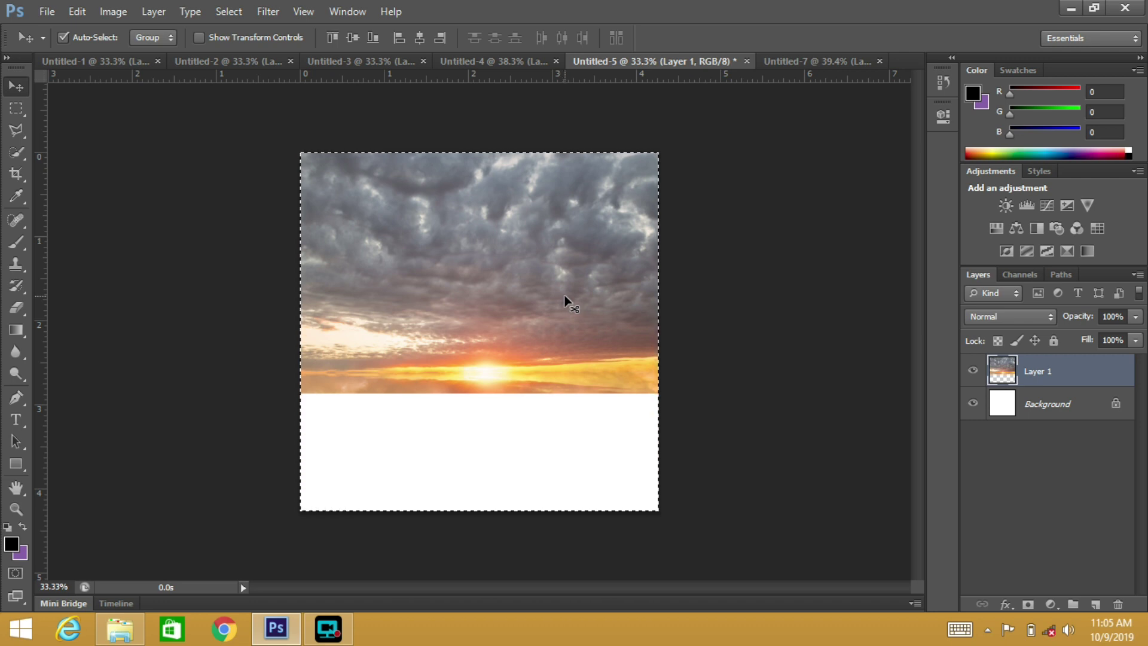
{"action": "key", "text": "ctrl+Tab"}
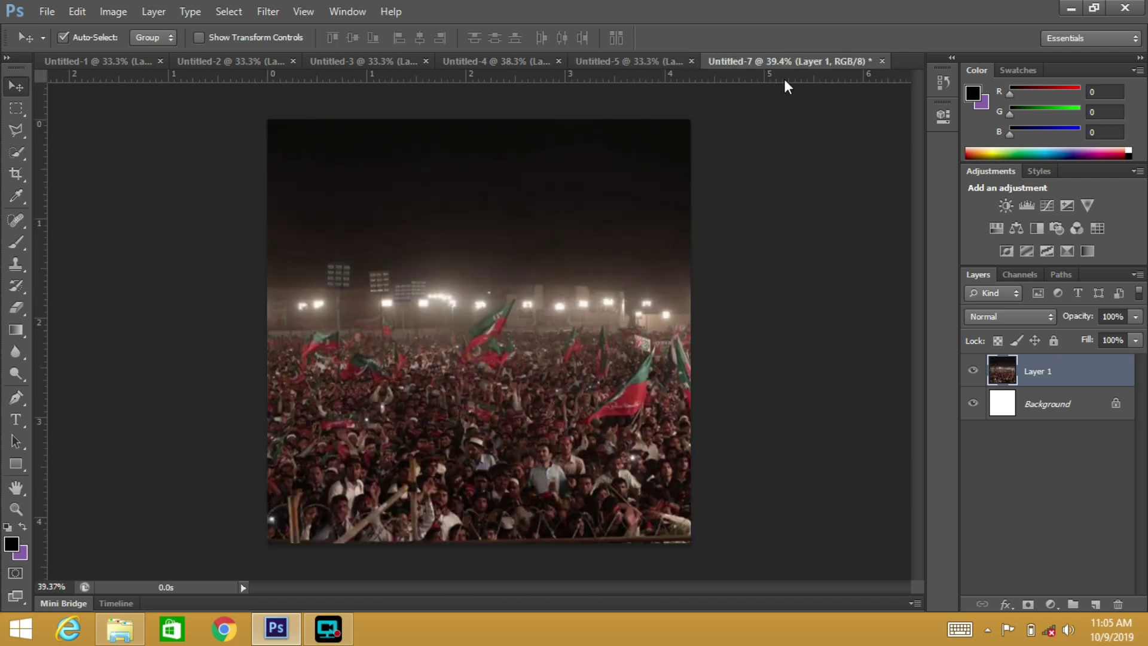
{"action": "key", "text": "ctrl+v"}
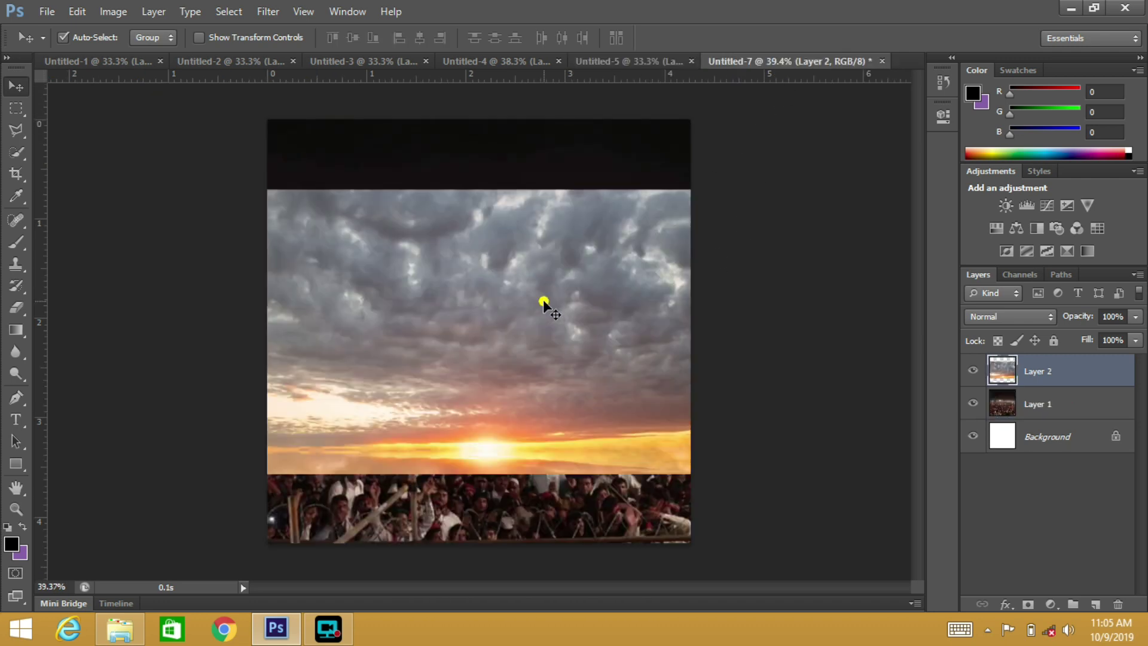
{"action": "left_click_drag", "start_coordinate": [543, 299], "coordinate": [557, 227]}
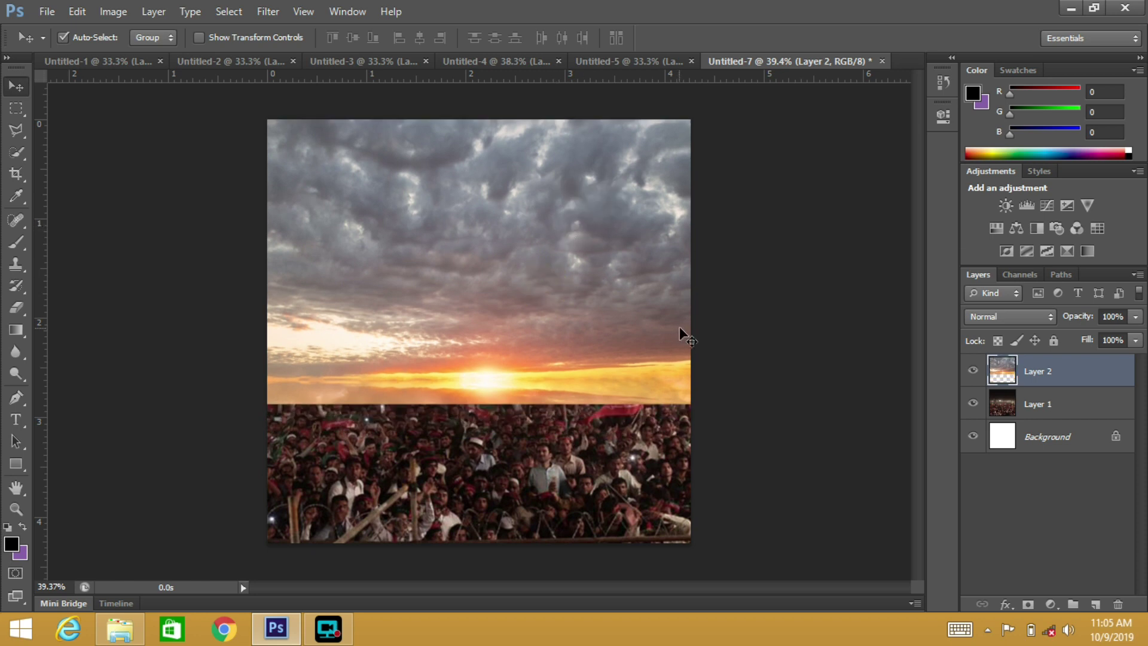
{"action": "left_click_drag", "start_coordinate": [565, 498], "coordinate": [1144, 401]}
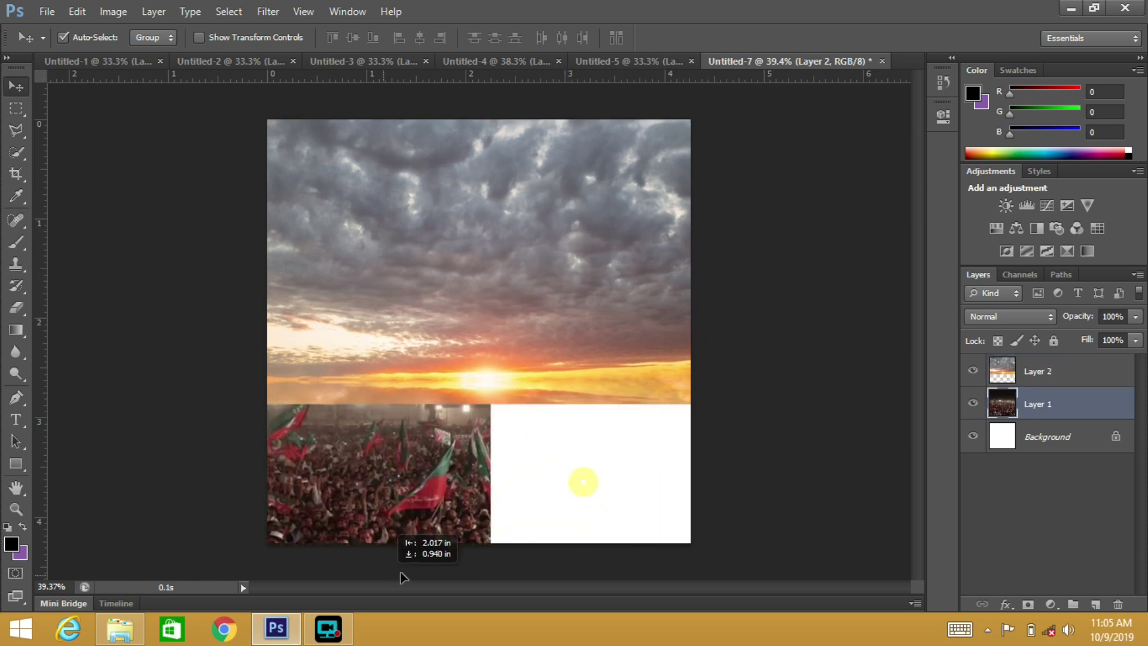
{"action": "double_click", "coordinate": [1120, 449]}
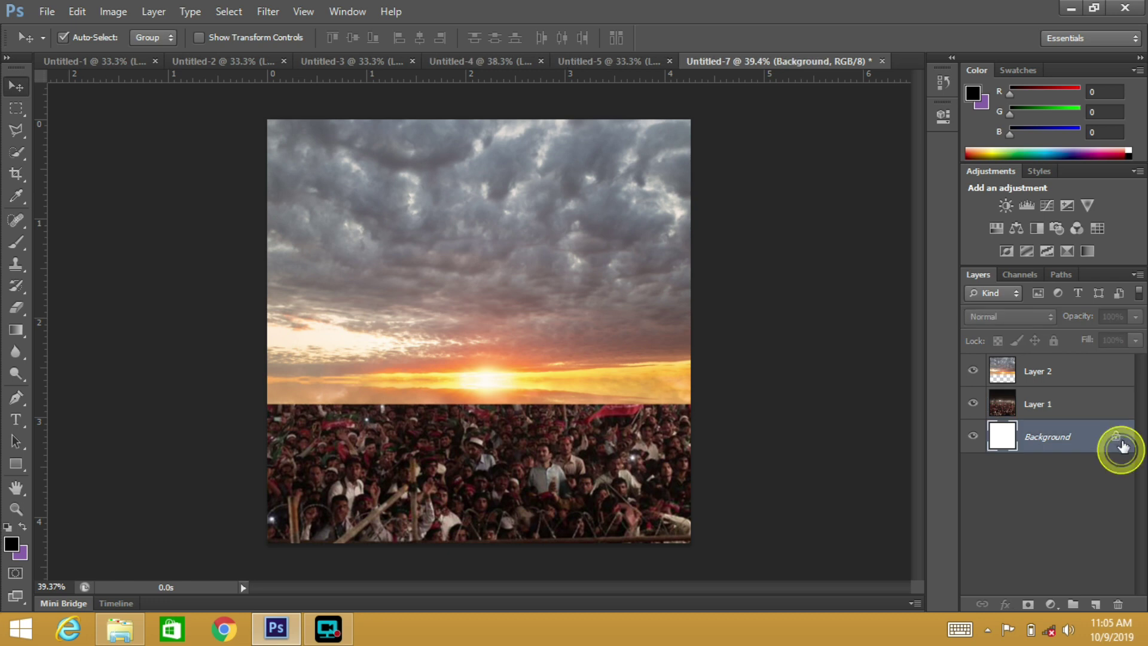
- Convert the background to Layer 0 and add a black Solid Color fill layer above it
{"action": "left_click", "coordinate": [731, 200]}
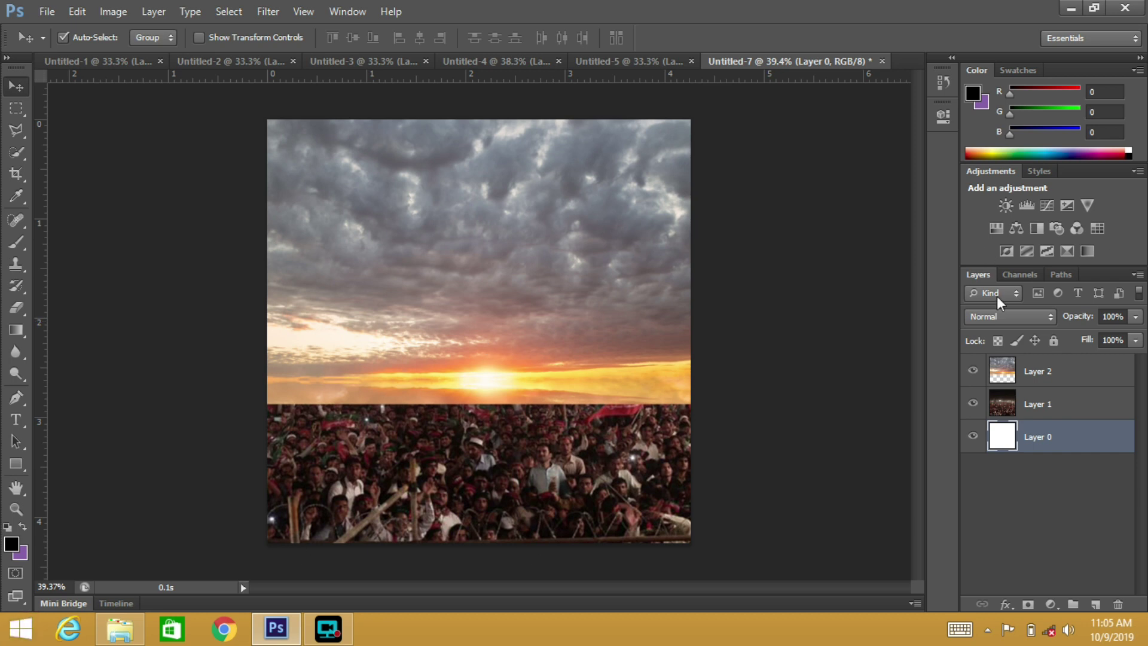
{"action": "left_click", "coordinate": [1053, 604]}
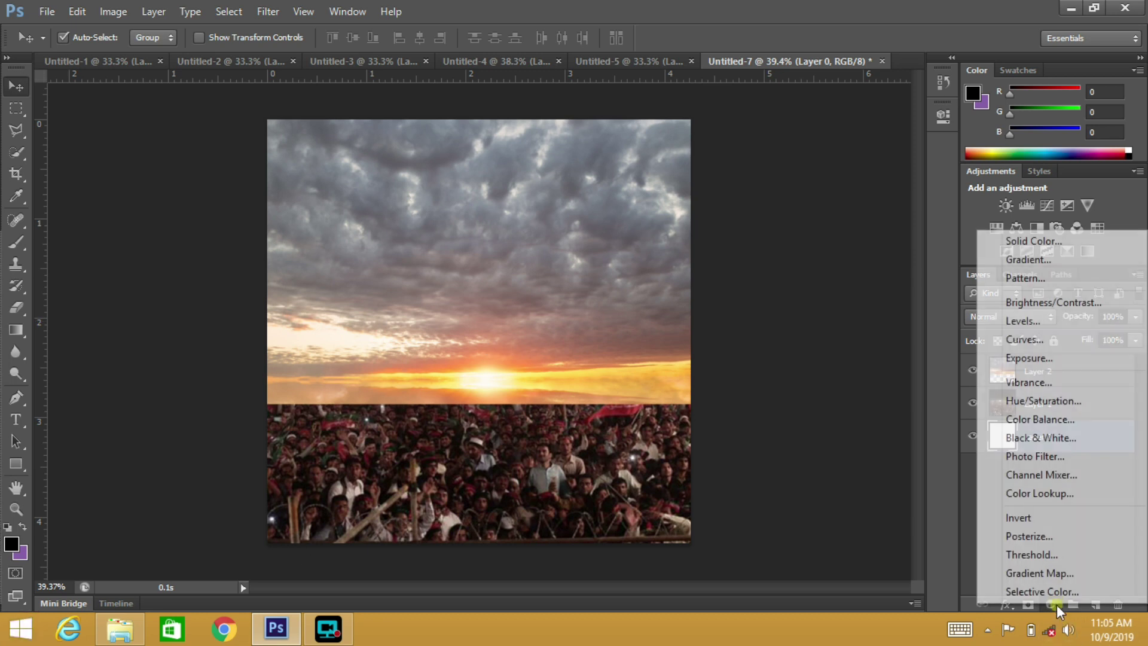
{"action": "left_click", "coordinate": [1025, 241]}
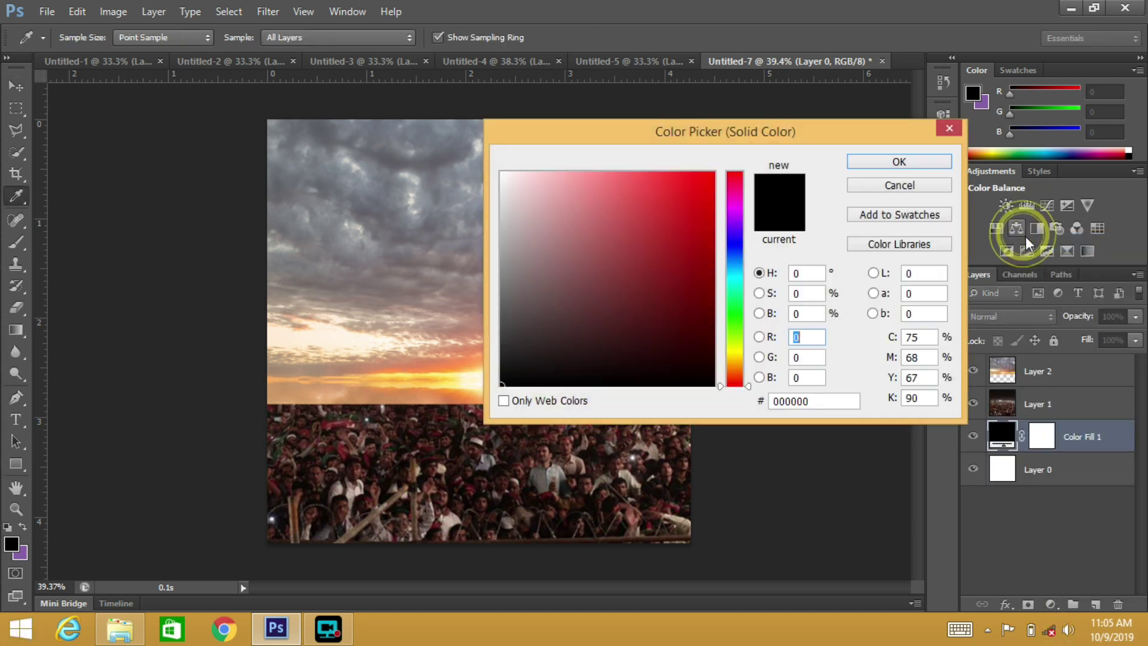
{"action": "left_click_drag", "start_coordinate": [662, 257], "coordinate": [501, 385]}
{"action": "key", "text": "Return"}
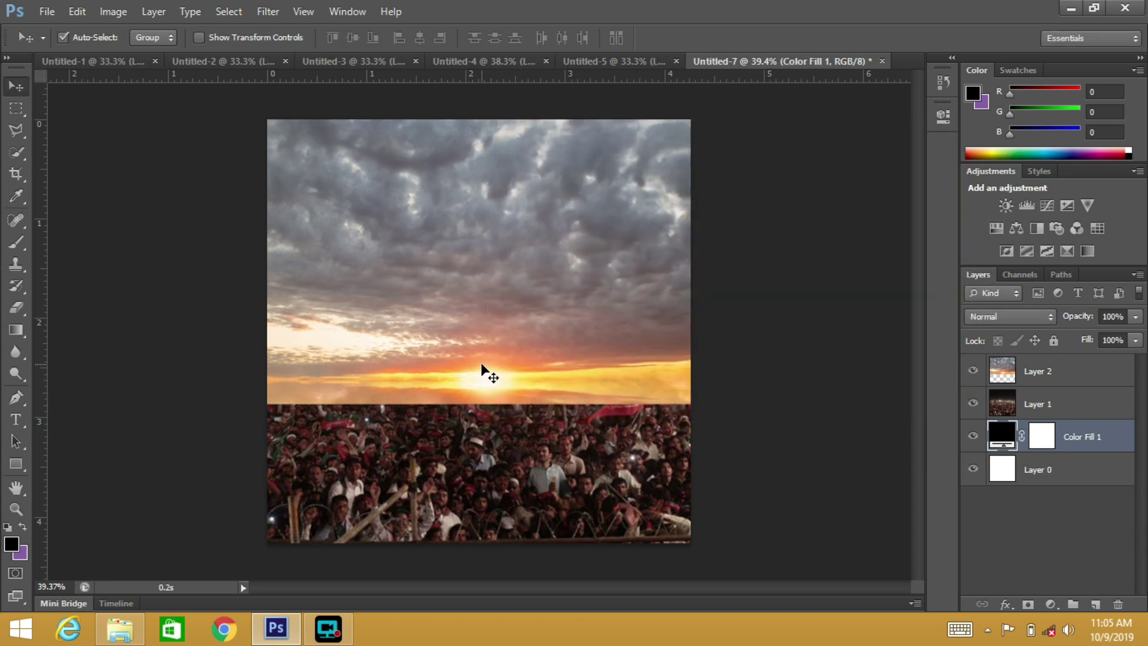
{"action": "left_click_drag", "start_coordinate": [554, 522], "coordinate": [300, 360]}
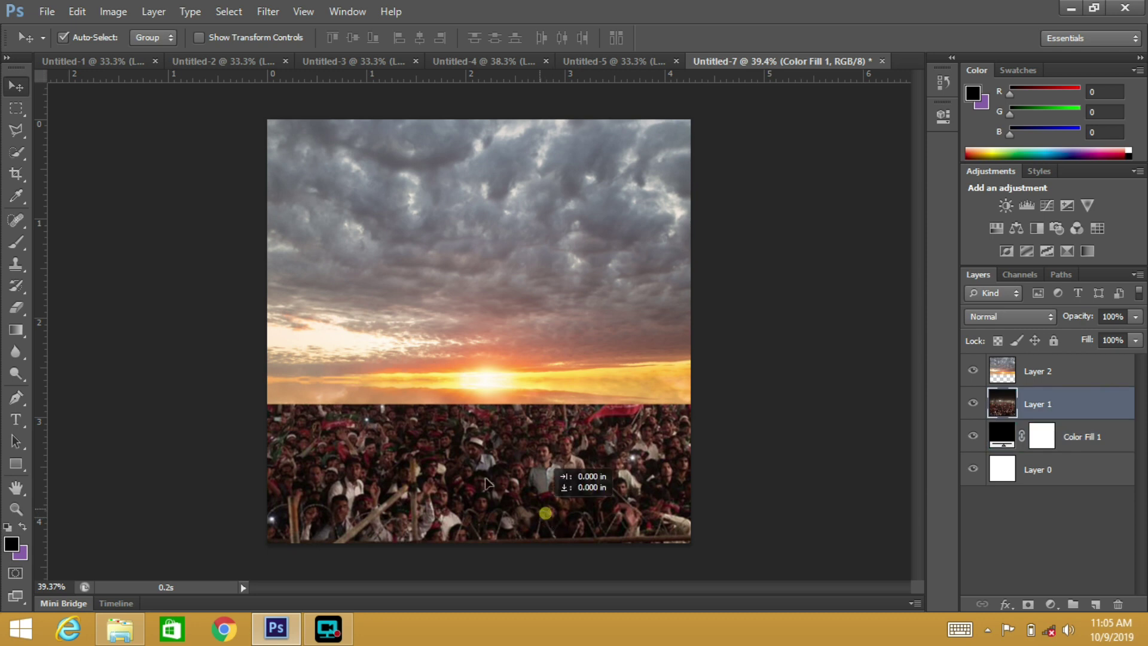
- Undo the stray crowd change and drag the sky layer (Layer 2) higher over the crowd
{"action": "key", "text": "ctrl+z"}
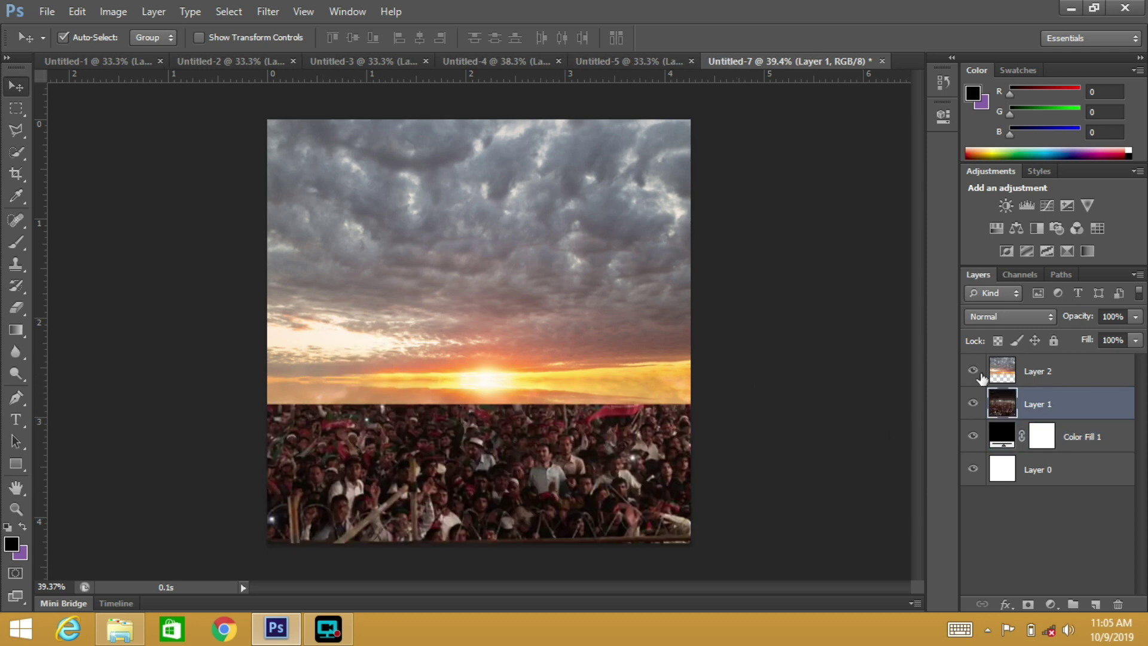
{"action": "mouse_move", "coordinate": [525, 207]}
{"action": "left_mouse_down"}
{"action": "mouse_move", "coordinate": [417, 343]}
{"action": "mouse_move", "coordinate": [533, 339]}
{"action": "mouse_move", "coordinate": [568, 267]}
{"action": "left_mouse_up"}
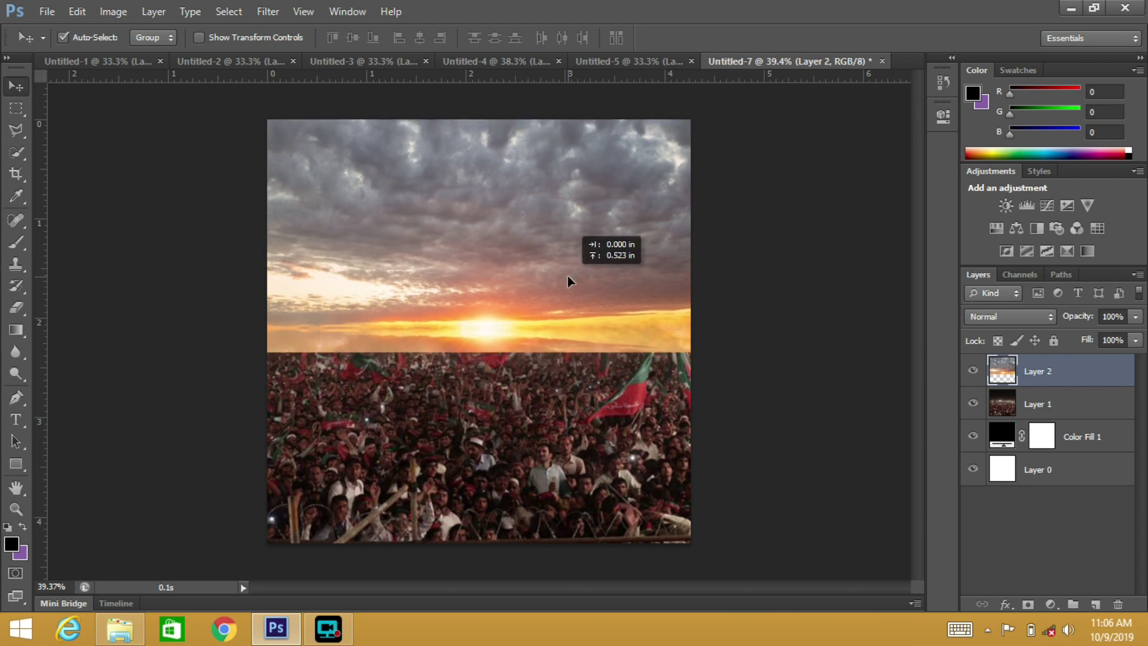
{"action": "mouse_move", "coordinate": [569, 269]}
{"action": "left_mouse_down"}
{"action": "mouse_move", "coordinate": [575, 169]}
{"action": "mouse_move", "coordinate": [576, 243]}
{"action": "mouse_move", "coordinate": [556, 285]}
{"action": "left_mouse_up"}
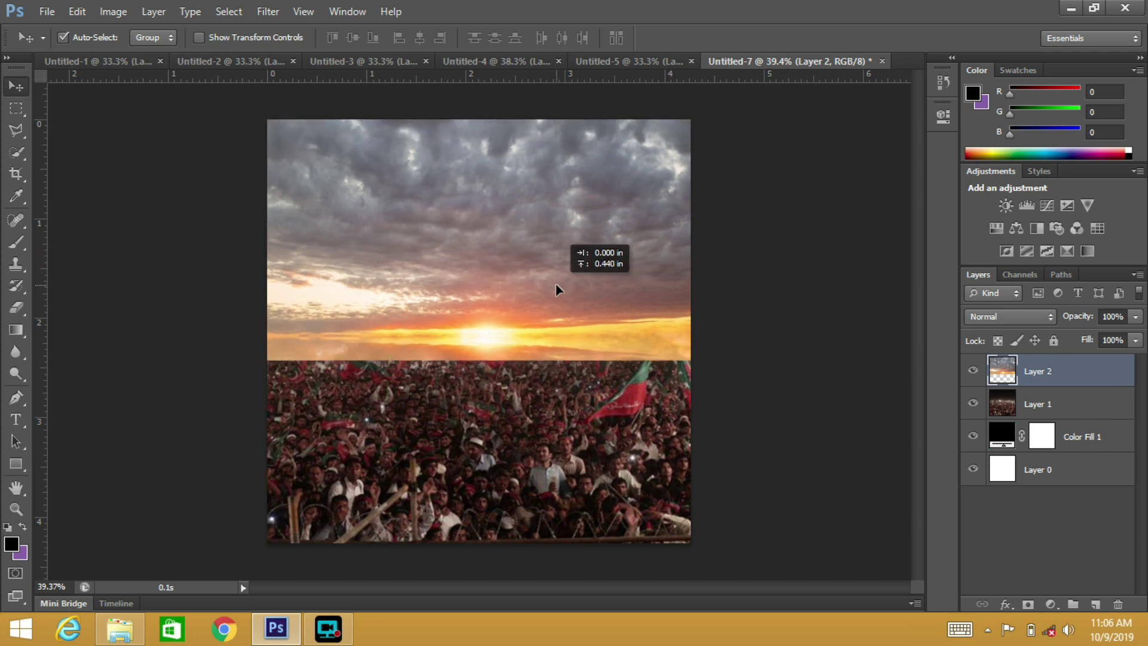
{"action": "left_click", "coordinate": [1011, 380]}
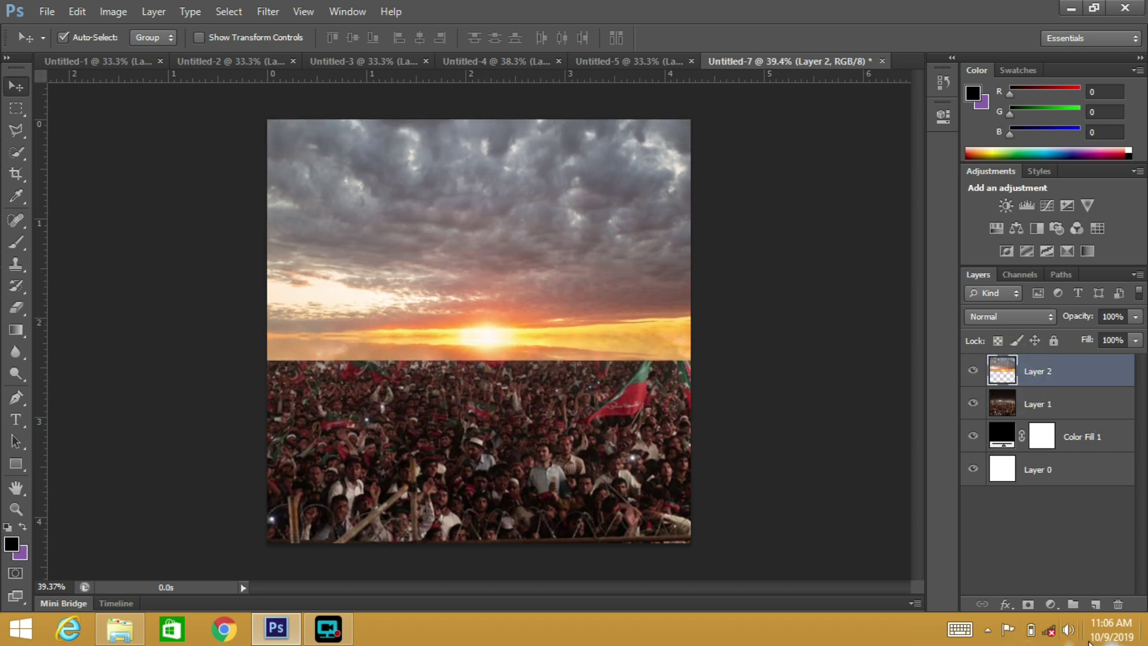
- Add a layer mask to the sky layer and set up a larger soft brush
{"action": "left_click", "coordinate": [1026, 605]}
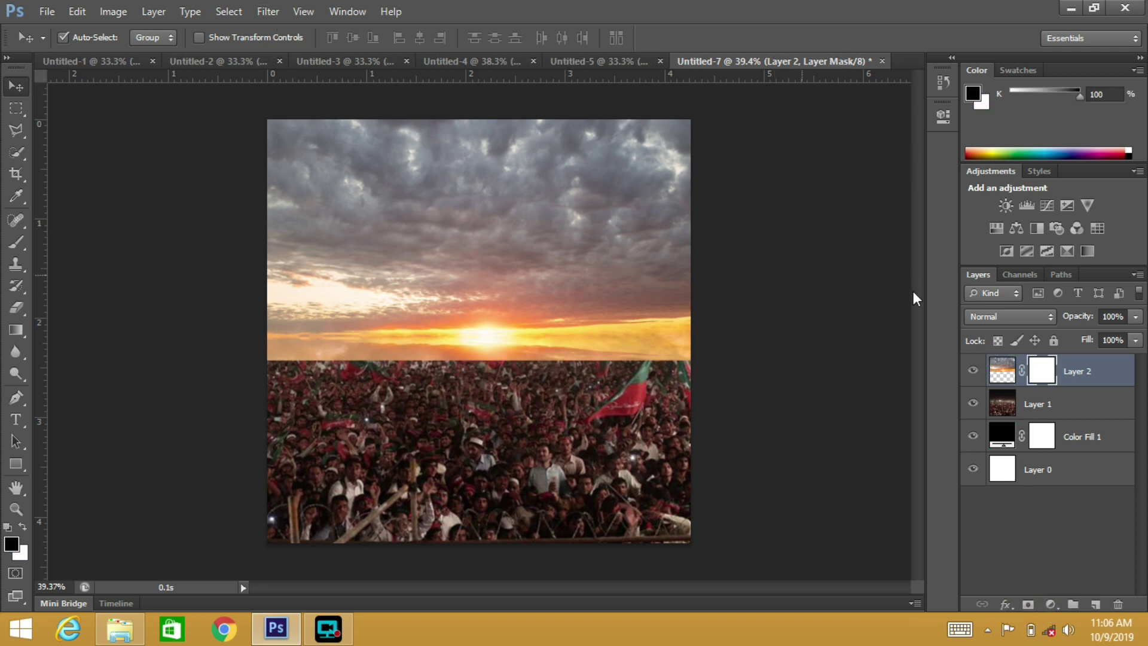
{"action": "left_click", "coordinate": [18, 240]}
{"action": "left_click", "coordinate": [21, 245]}
{"action": "left_click", "coordinate": [55, 236]}
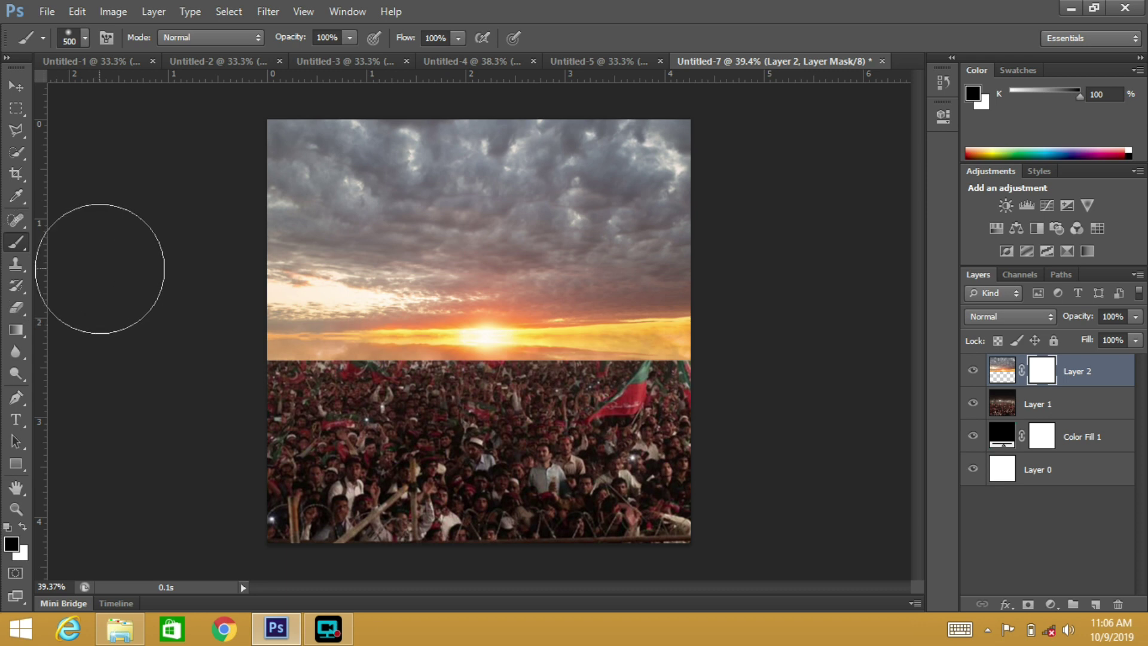
{"action": "right_click", "coordinate": [453, 286]}
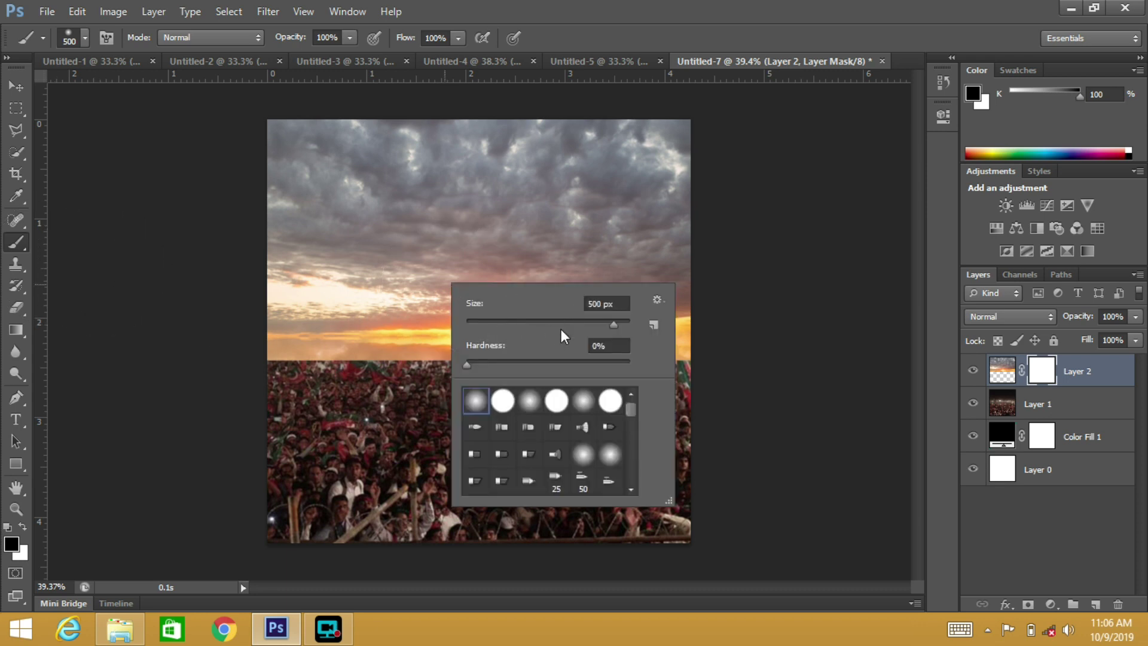
{"action": "left_click", "coordinate": [530, 324]}
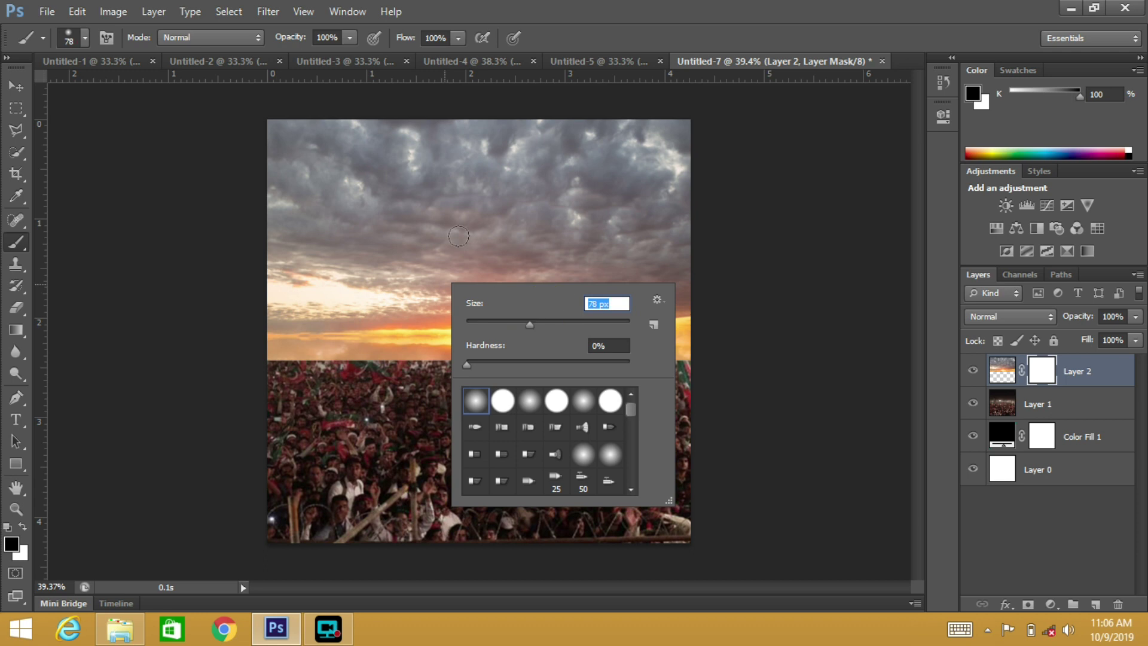
{"action": "left_click_drag", "start_coordinate": [569, 324], "coordinate": [599, 324]}
{"action": "key", "text": "Escape"}
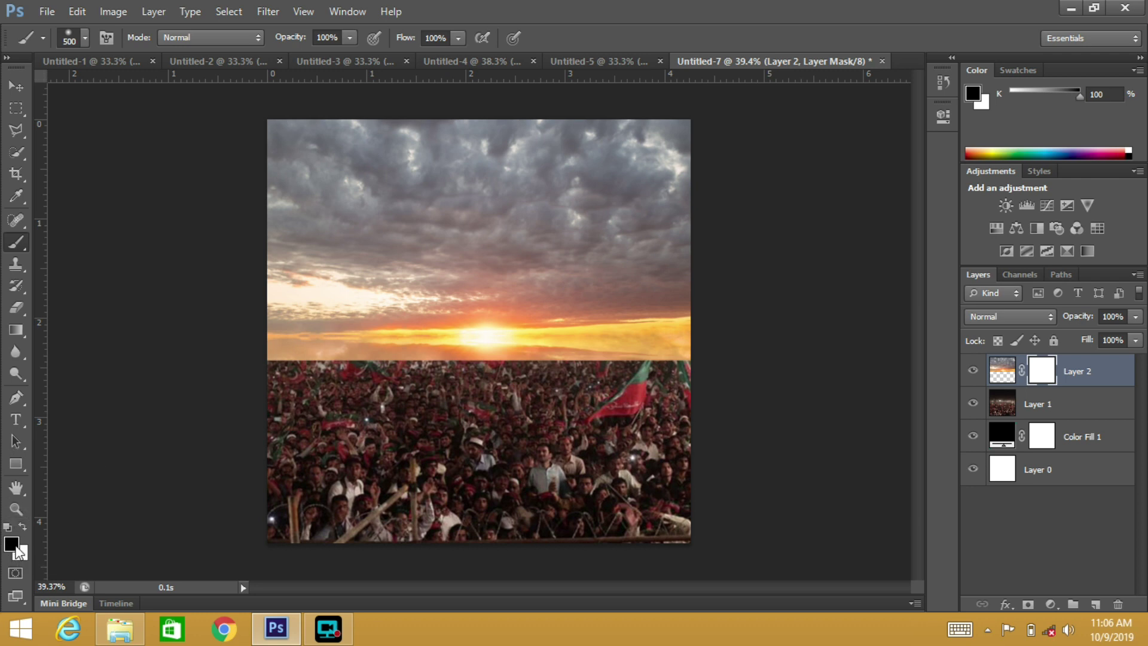
- Paint black on the sky mask to hide its lower part, undoing trial white strokes
{"action": "left_click_drag", "start_coordinate": [295, 359], "coordinate": [751, 359]}
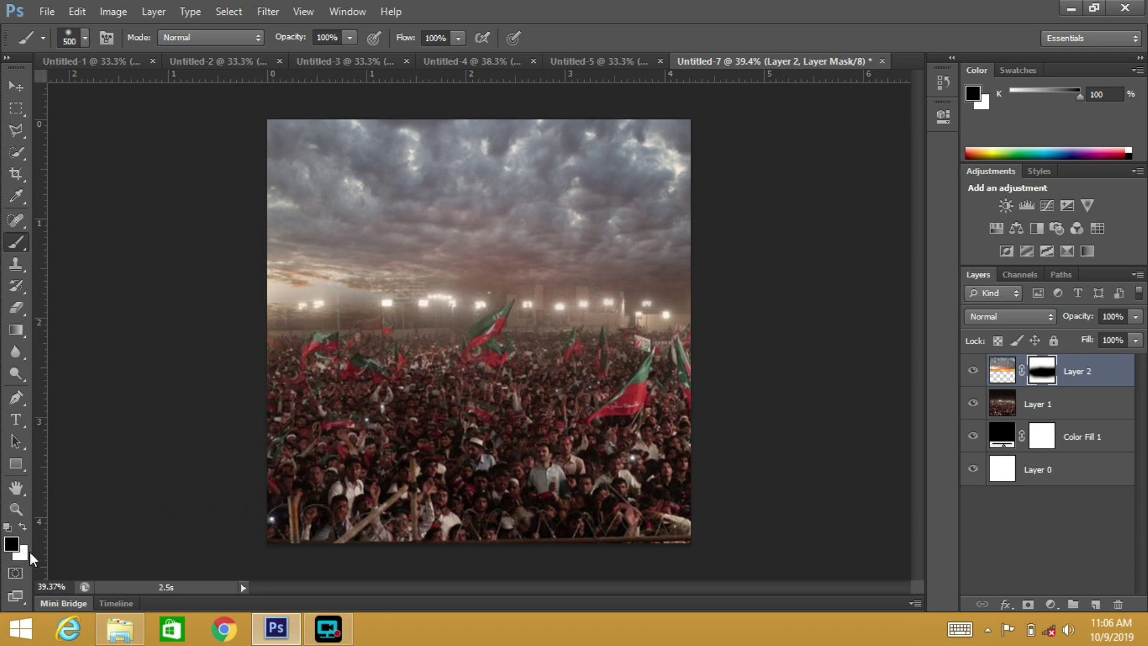
{"action": "left_click", "coordinate": [23, 528]}
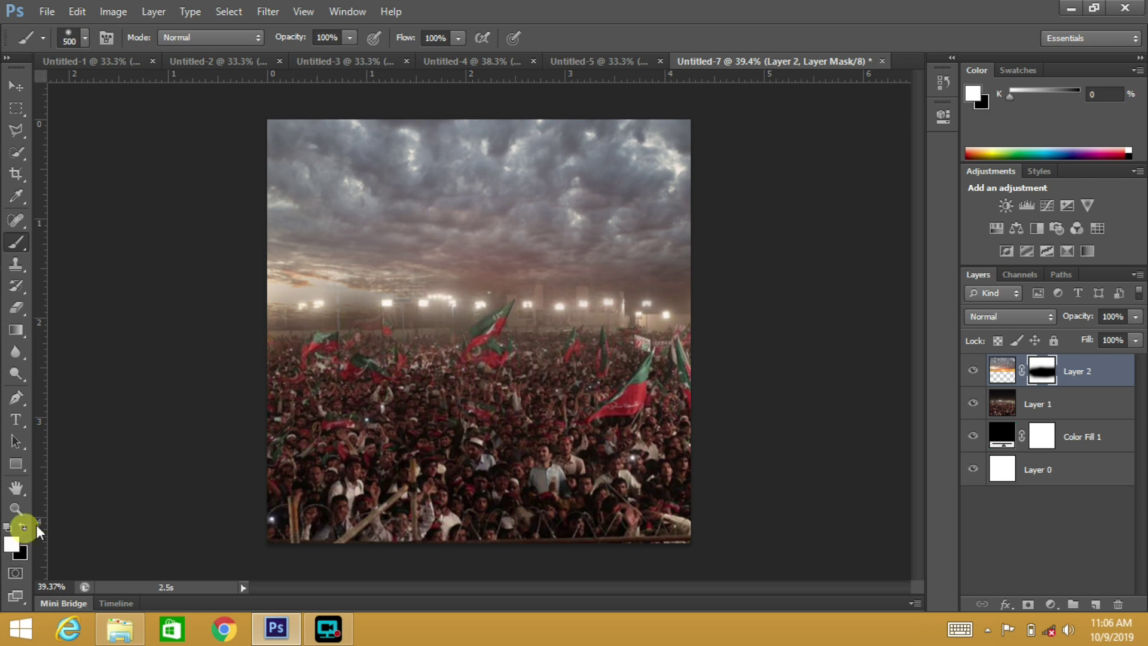
{"action": "mouse_move", "coordinate": [287, 298]}
{"action": "left_mouse_down"}
{"action": "mouse_move", "coordinate": [321, 283]}
{"action": "mouse_move", "coordinate": [633, 286]}
{"action": "mouse_move", "coordinate": [692, 307]}
{"action": "mouse_move", "coordinate": [441, 328]}
{"action": "mouse_move", "coordinate": [317, 322]}
{"action": "mouse_move", "coordinate": [357, 302]}
{"action": "left_mouse_up"}
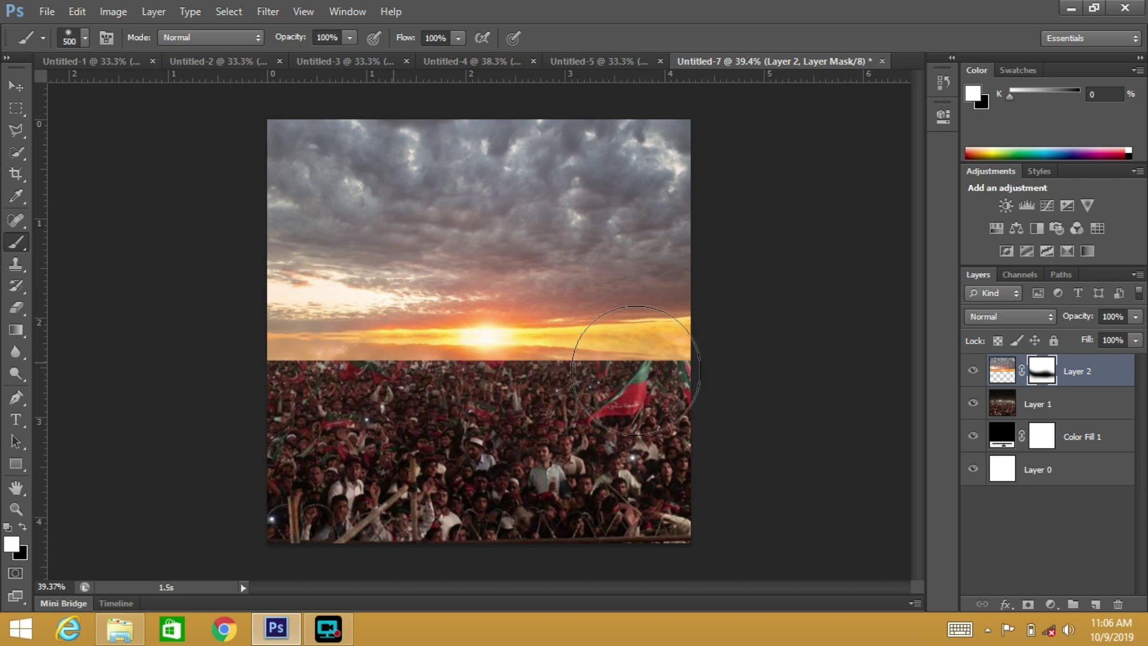
{"action": "key", "text": "ctrl+z"}
{"action": "key", "text": "ctrl+alt+z"}
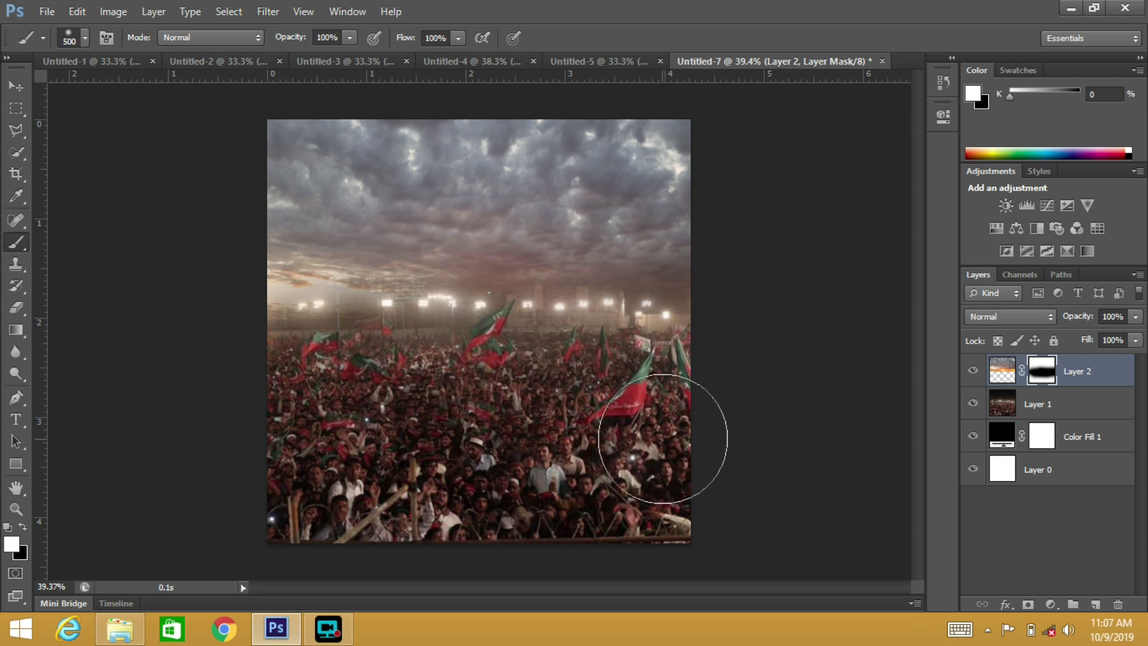
{"action": "left_click_drag", "start_coordinate": [594, 274], "coordinate": [597, 275]}
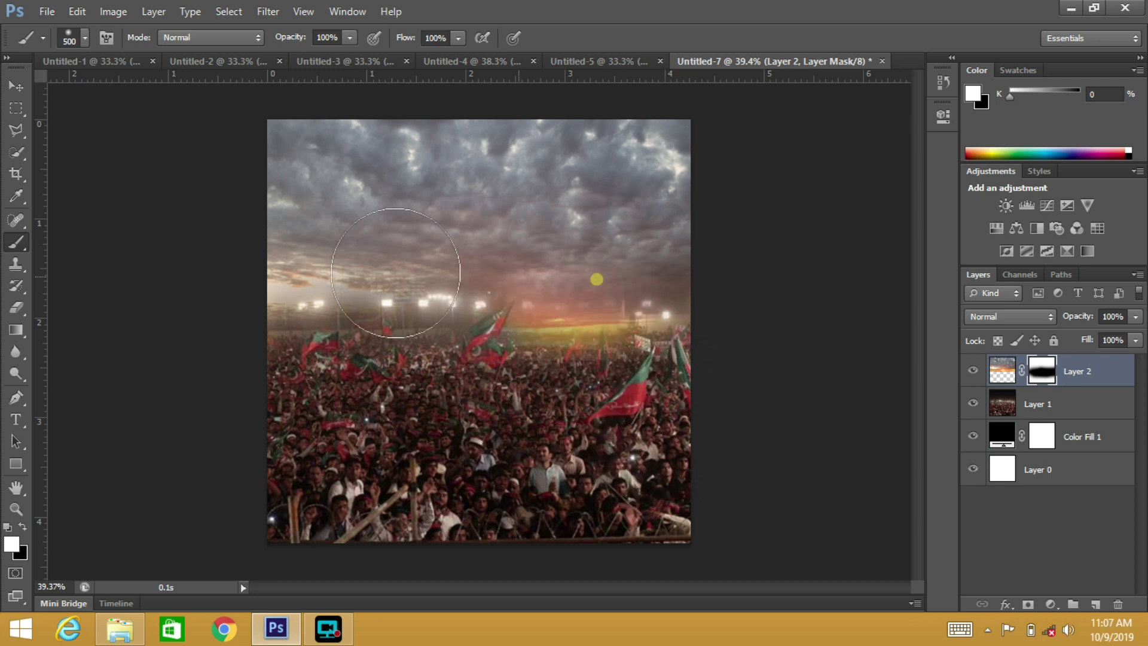
{"action": "key", "text": "ctrl+z"}
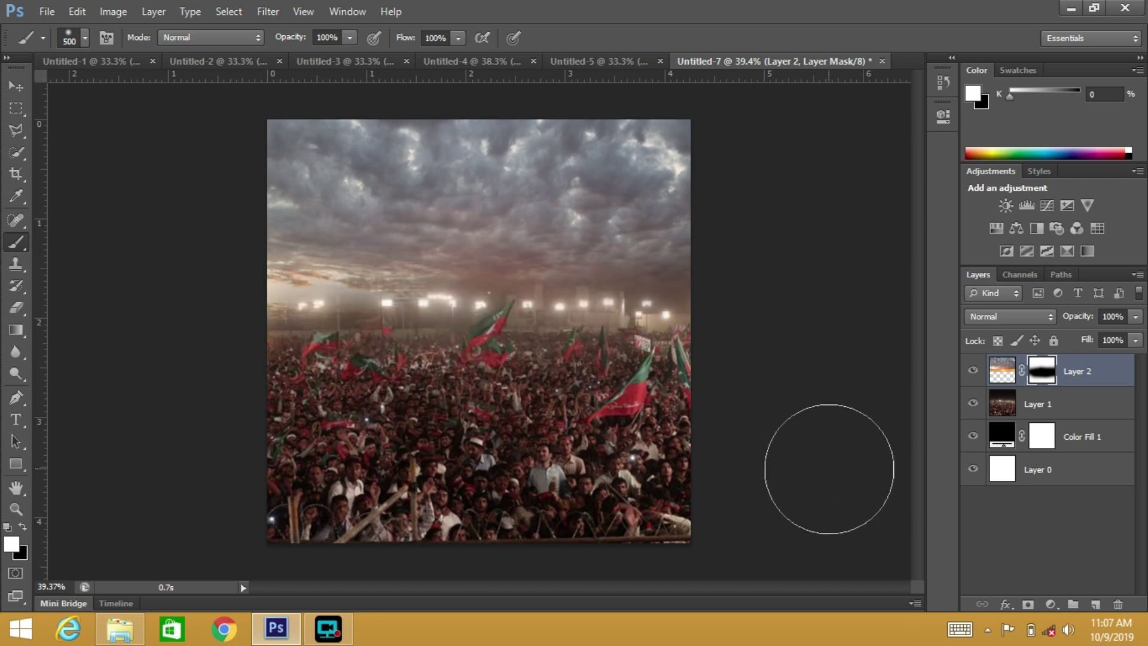
{"action": "mouse_move", "coordinate": [518, 325]}
{"action": "left_mouse_down"}
{"action": "mouse_move", "coordinate": [484, 276]}
{"action": "mouse_move", "coordinate": [508, 275]}
{"action": "left_mouse_up"}
{"action": "mouse_move", "coordinate": [402, 247]}
{"action": "left_mouse_down"}
{"action": "mouse_move", "coordinate": [299, 248]}
{"action": "mouse_move", "coordinate": [705, 256]}
{"action": "mouse_move", "coordinate": [287, 245]}
{"action": "left_mouse_up"}
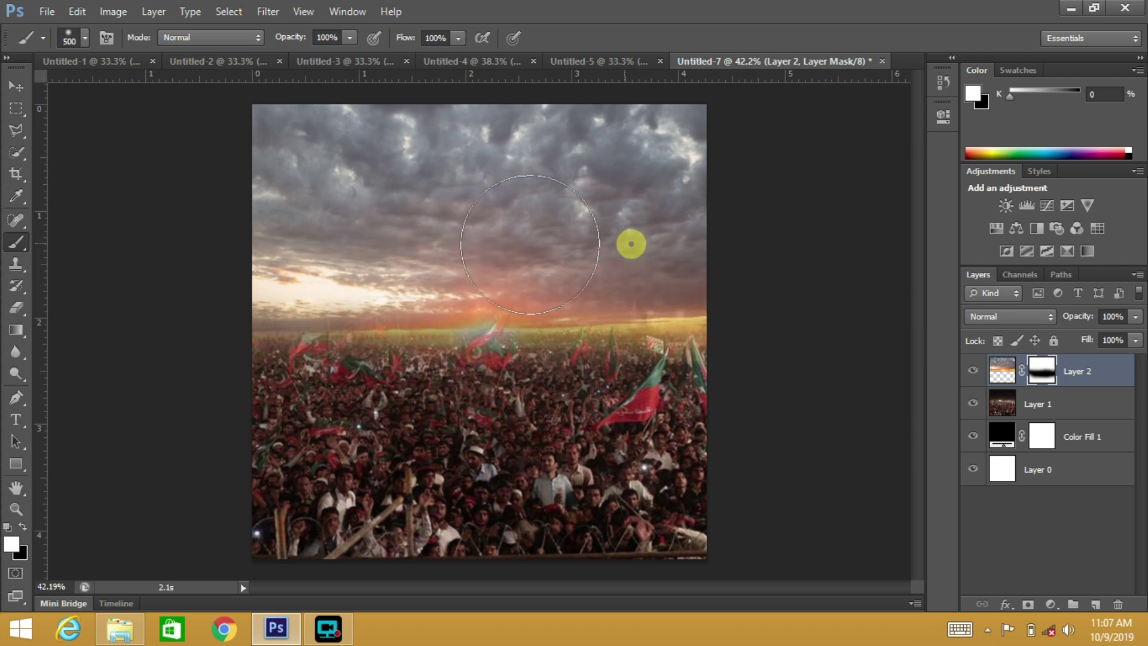
- Refine the horizon with a smaller black brush, then hide the sky and select the crowd
{"action": "left_click_drag", "start_coordinate": [374, 242], "coordinate": [300, 417]}
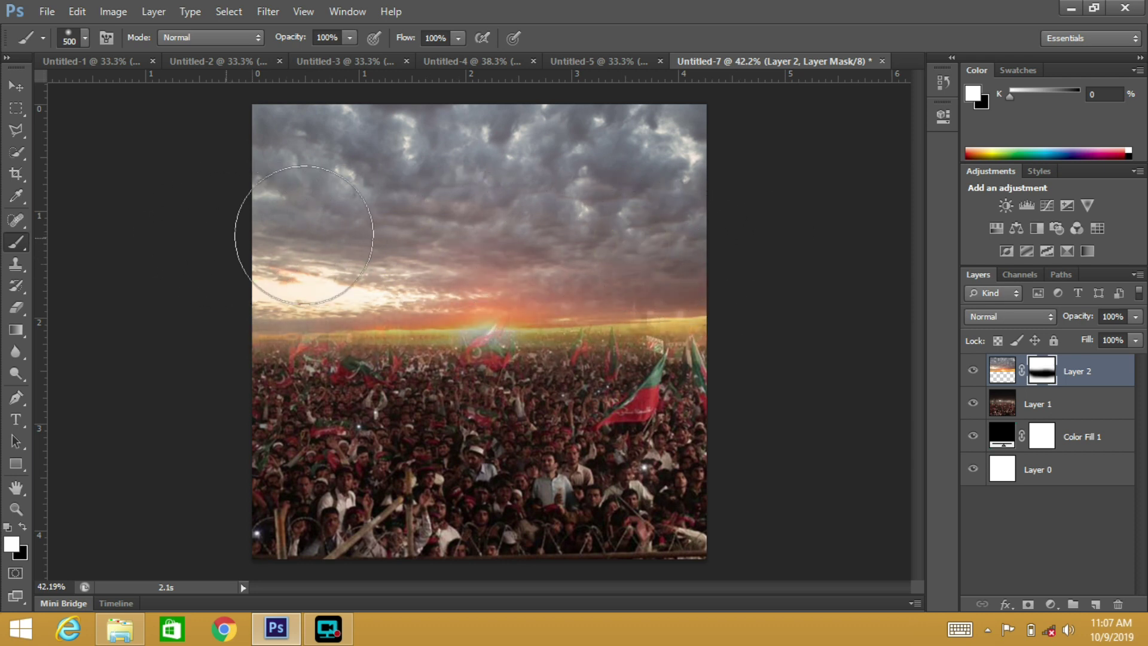
{"action": "key", "text": "bracketleft"}
{"action": "key", "text": "bracketleft"}
{"action": "key", "text": "bracketleft"}
{"action": "left_click_drag", "start_coordinate": [379, 365], "coordinate": [236, 379]}
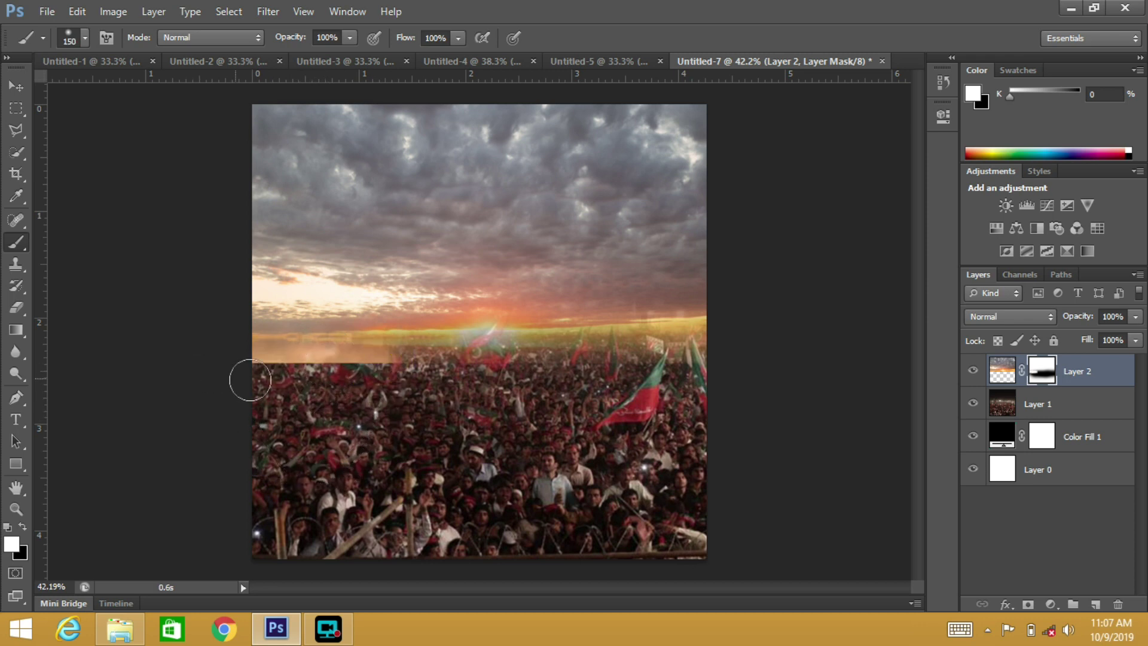
{"action": "key", "text": "ctrl+z"}
{"action": "key", "text": "x"}
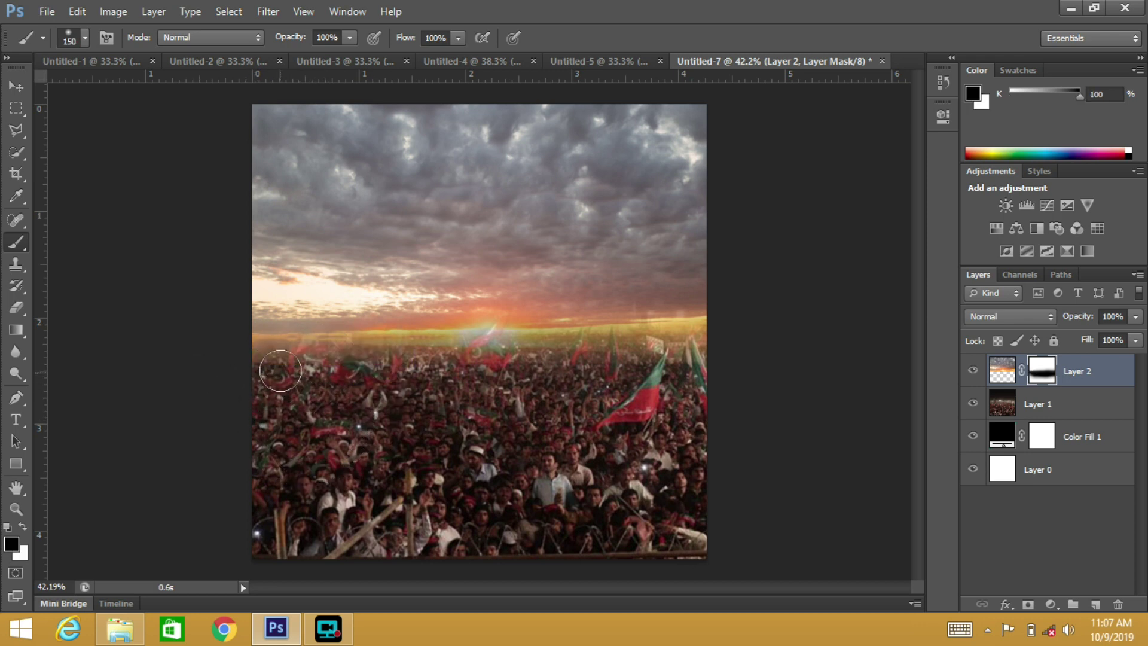
{"action": "mouse_move", "coordinate": [254, 381]}
{"action": "left_mouse_down"}
{"action": "mouse_move", "coordinate": [347, 368]}
{"action": "mouse_move", "coordinate": [724, 371]}
{"action": "left_mouse_up"}
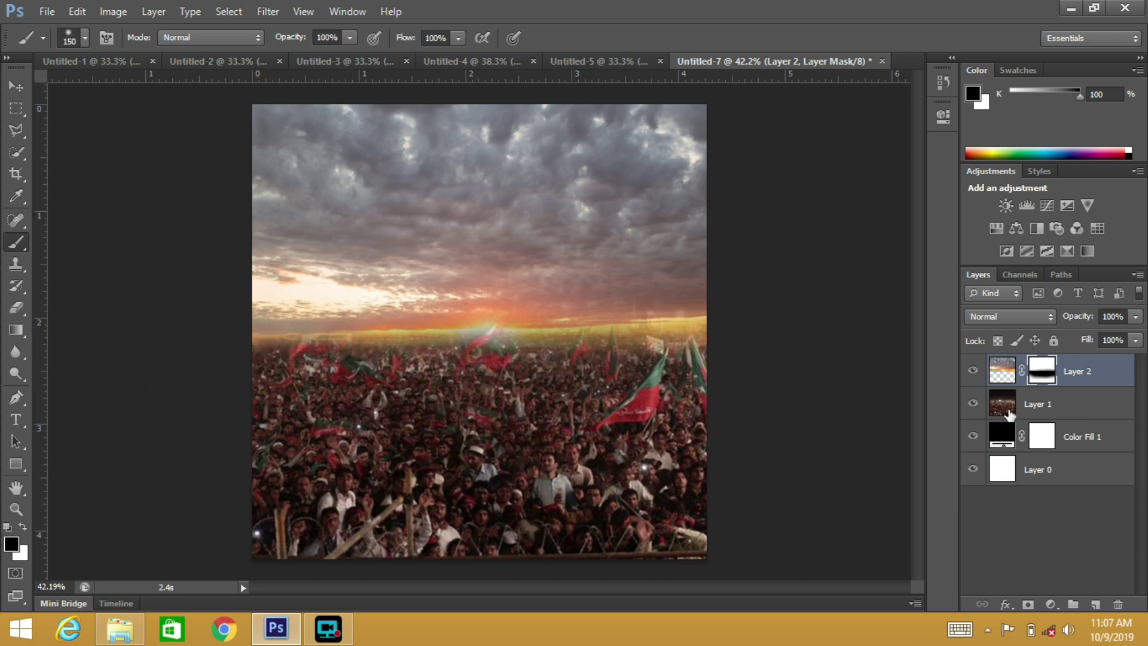
{"action": "left_click", "coordinate": [1007, 409]}
{"action": "left_click", "coordinate": [974, 372]}
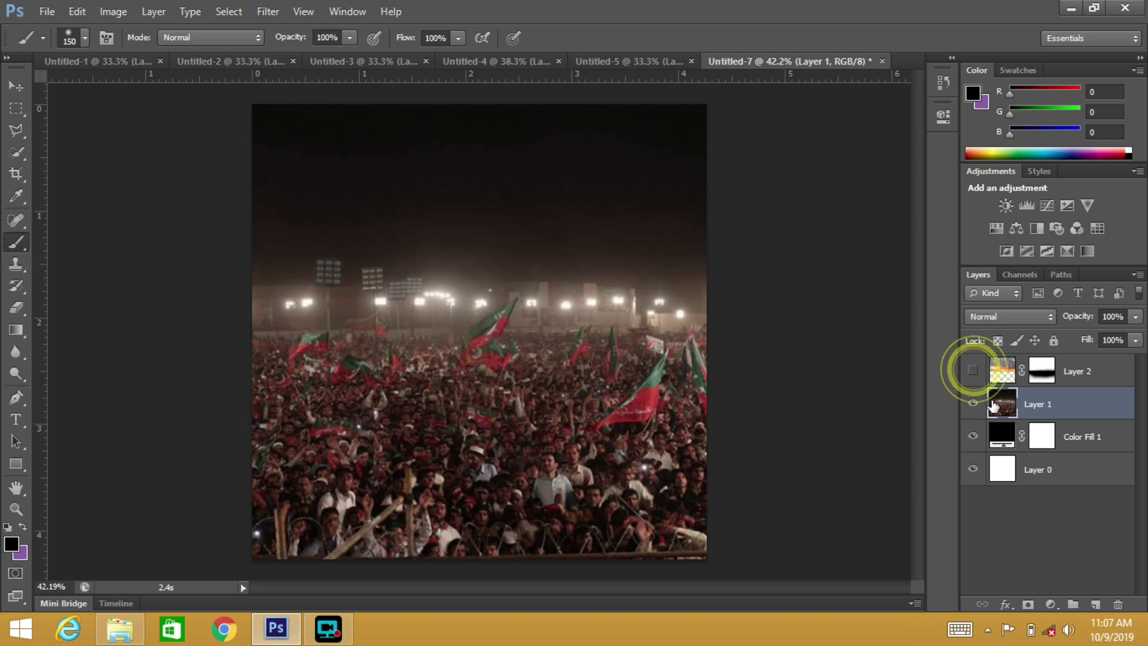
- Mask the crowd layer and paint out its top down to the stadium lights
{"action": "key", "text": "d"}
{"action": "key", "text": "x"}
{"action": "key", "text": "v"}
{"action": "scroll", "coordinate": [783, 436], "scroll_direction": "down", "scroll_amount": 1}
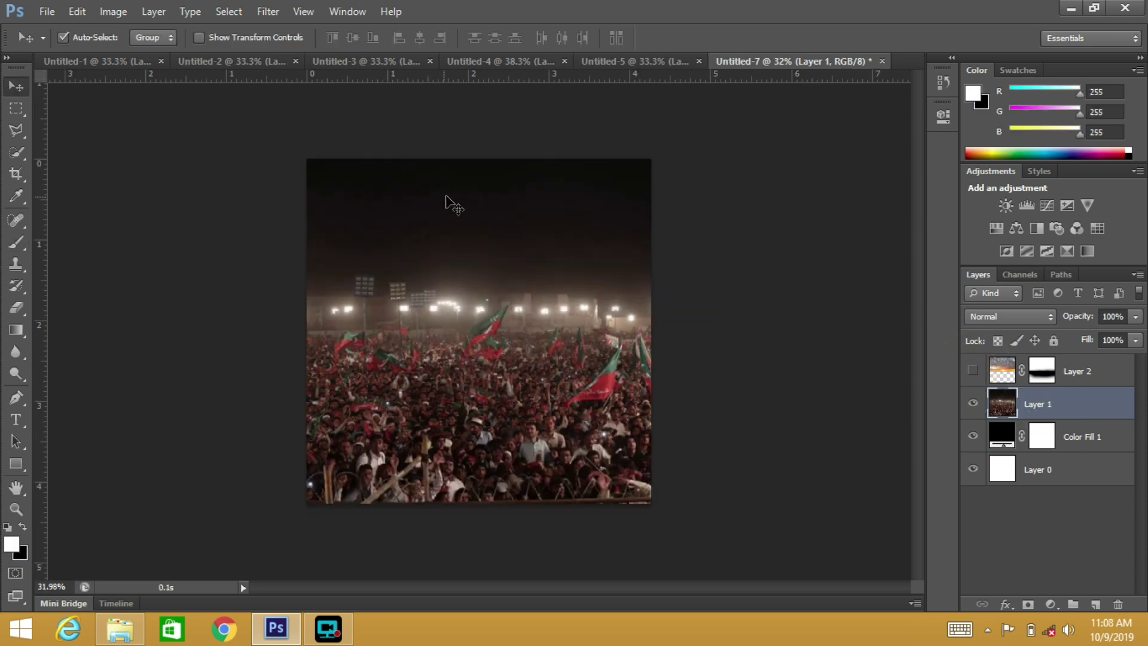
{"action": "left_click", "coordinate": [1028, 604]}
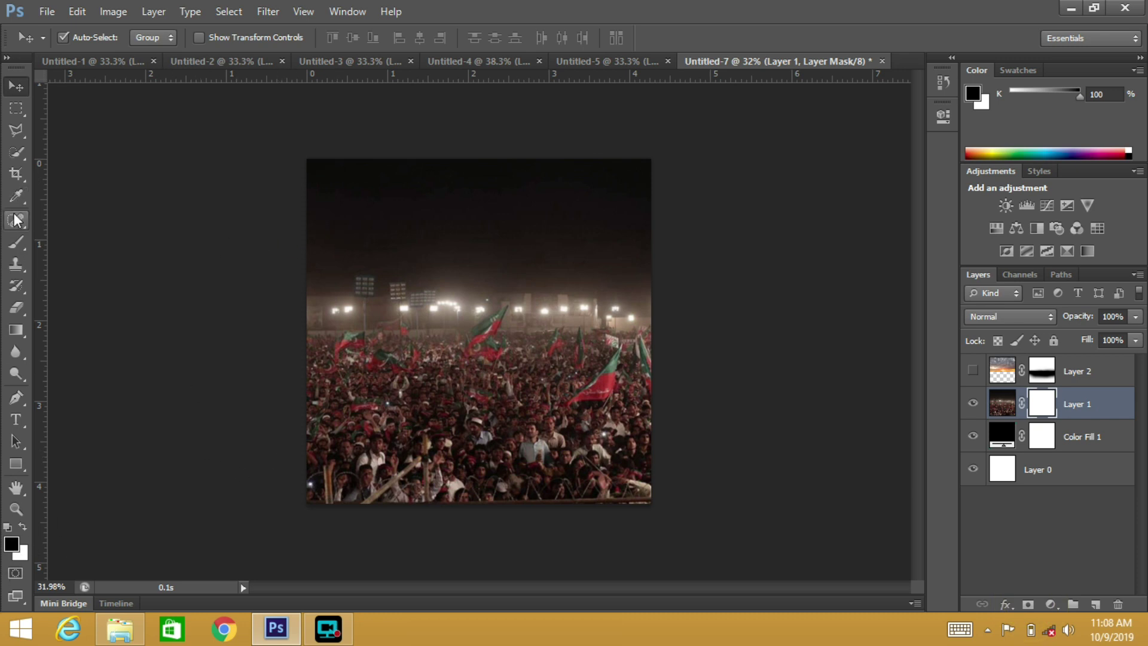
{"action": "left_click", "coordinate": [13, 246]}
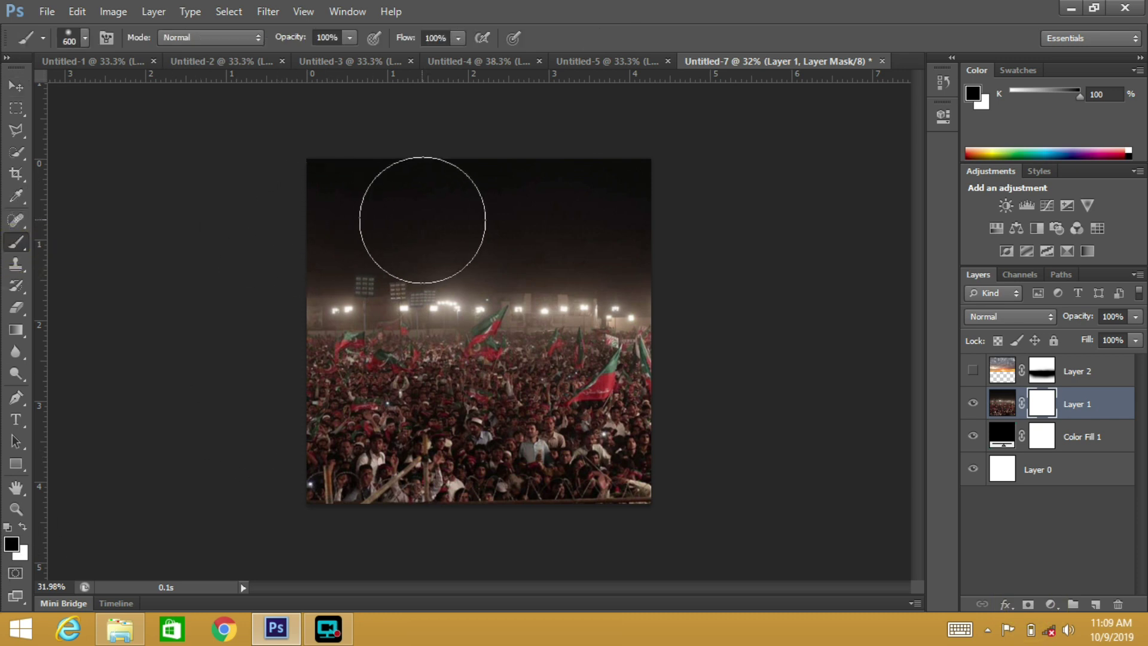
{"action": "left_click_drag", "start_coordinate": [465, 173], "coordinate": [686, 184]}
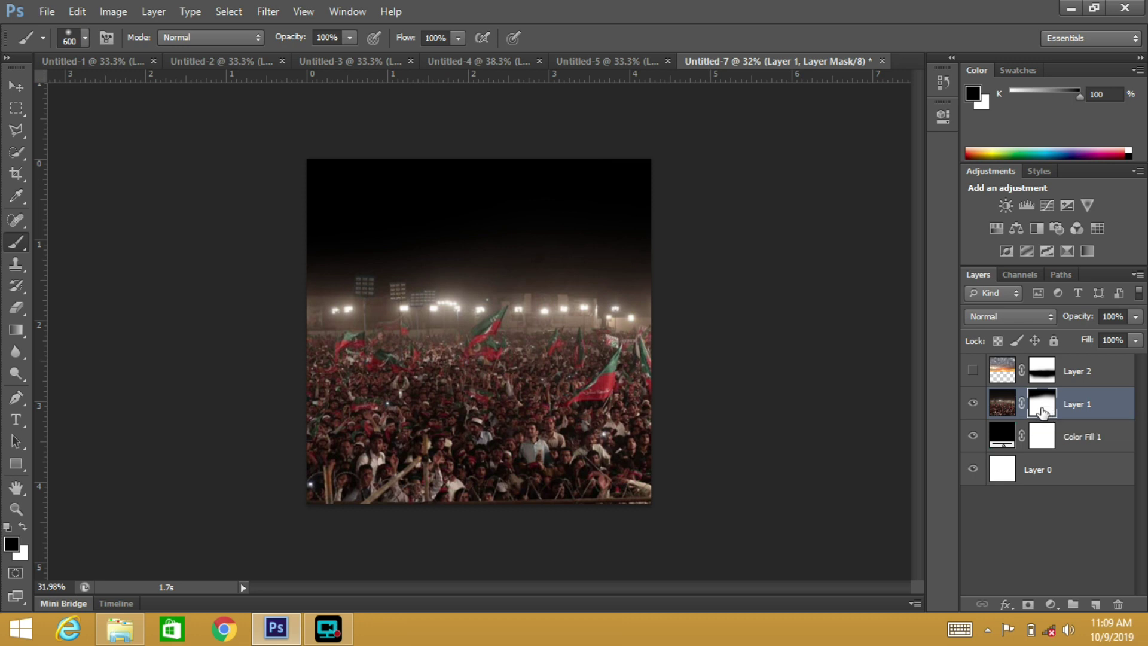
{"action": "left_click_drag", "start_coordinate": [579, 220], "coordinate": [480, 251]}
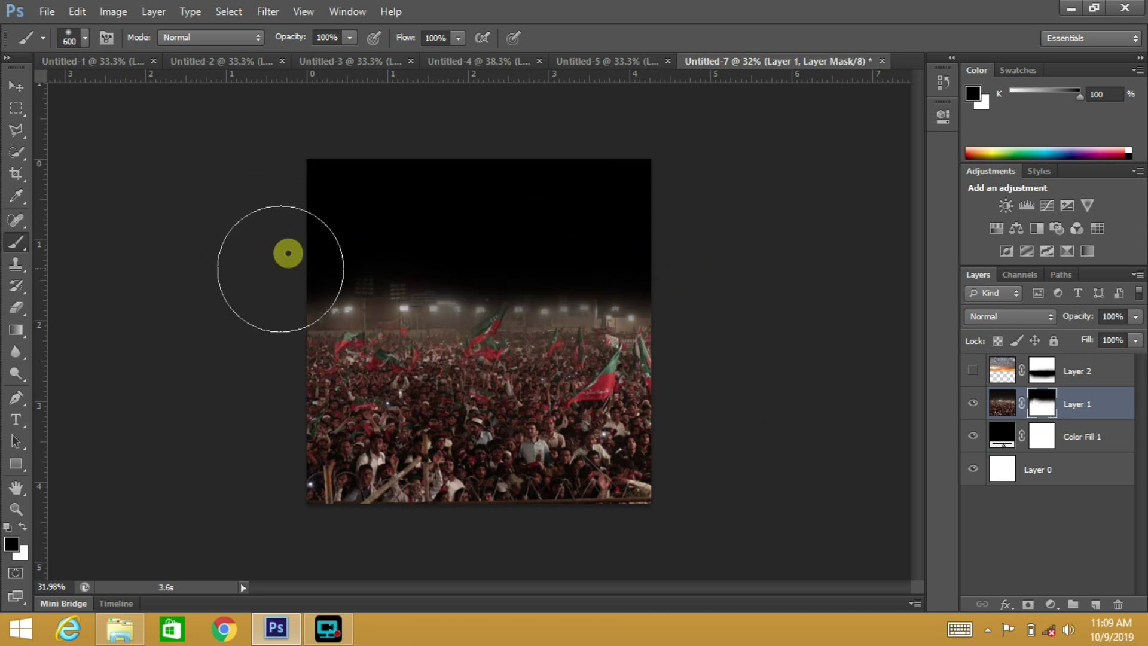
{"action": "key", "text": "bracketleft"}
{"action": "key", "text": "bracketleft"}
{"action": "key", "text": "bracketleft"}
{"action": "left_click", "coordinate": [379, 315]}
{"action": "left_click", "coordinate": [445, 314]}
- Show and reposition the sky, painting its mask so the sunset glow meets the crowd
{"action": "left_click", "coordinate": [973, 371]}
{"action": "key", "text": "v"}
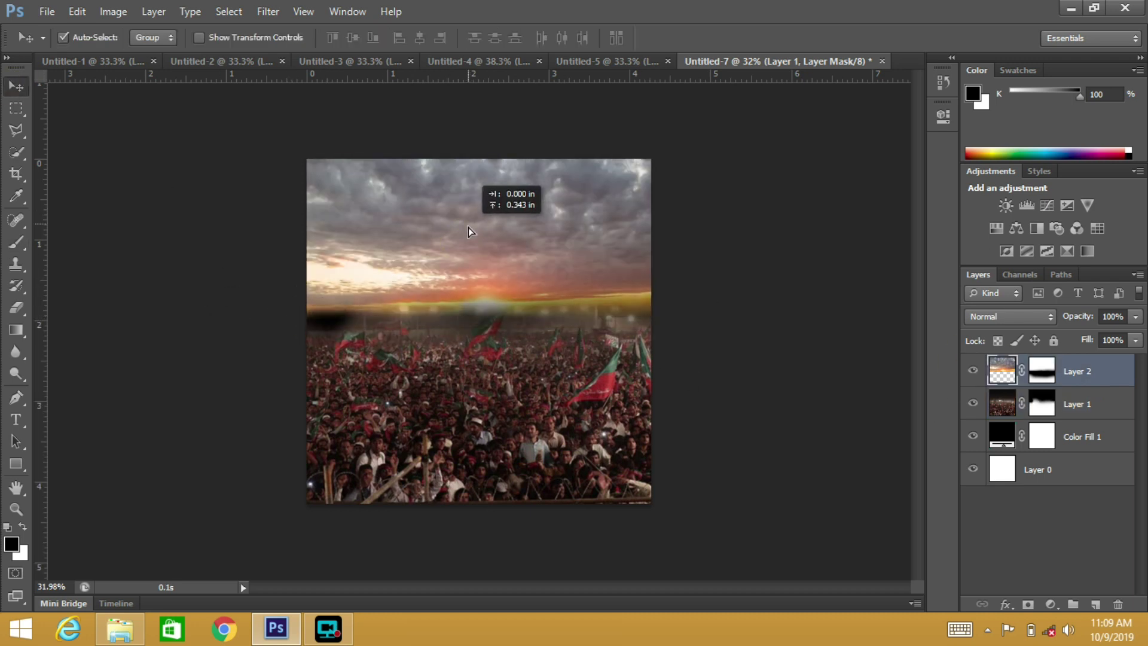
{"action": "left_click_drag", "start_coordinate": [468, 227], "coordinate": [494, 313]}
{"action": "key", "text": "ctrl+0"}
{"action": "key", "text": "x"}
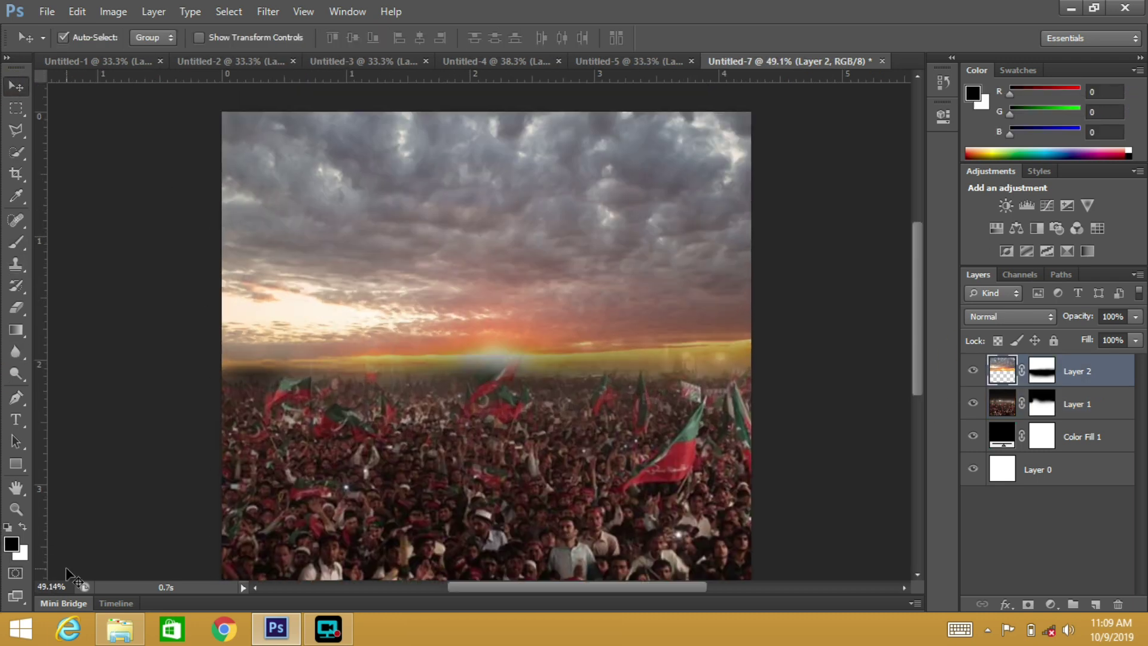
{"action": "left_click", "coordinate": [16, 243]}
{"action": "left_click", "coordinate": [1041, 371]}
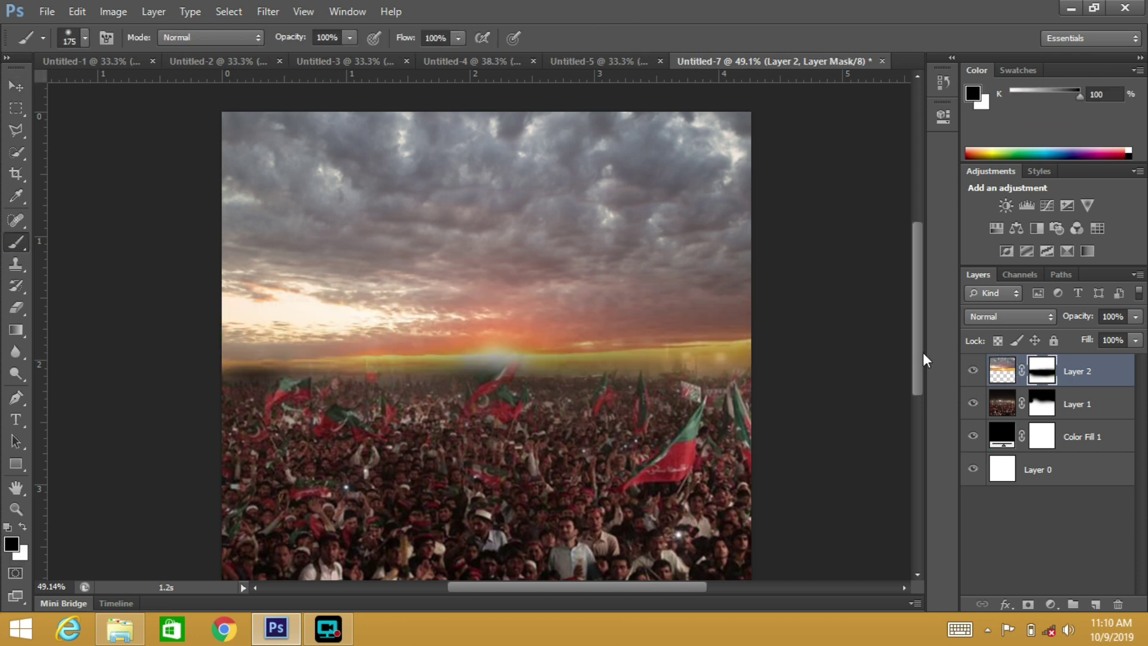
{"action": "left_click_drag", "start_coordinate": [305, 346], "coordinate": [615, 328]}
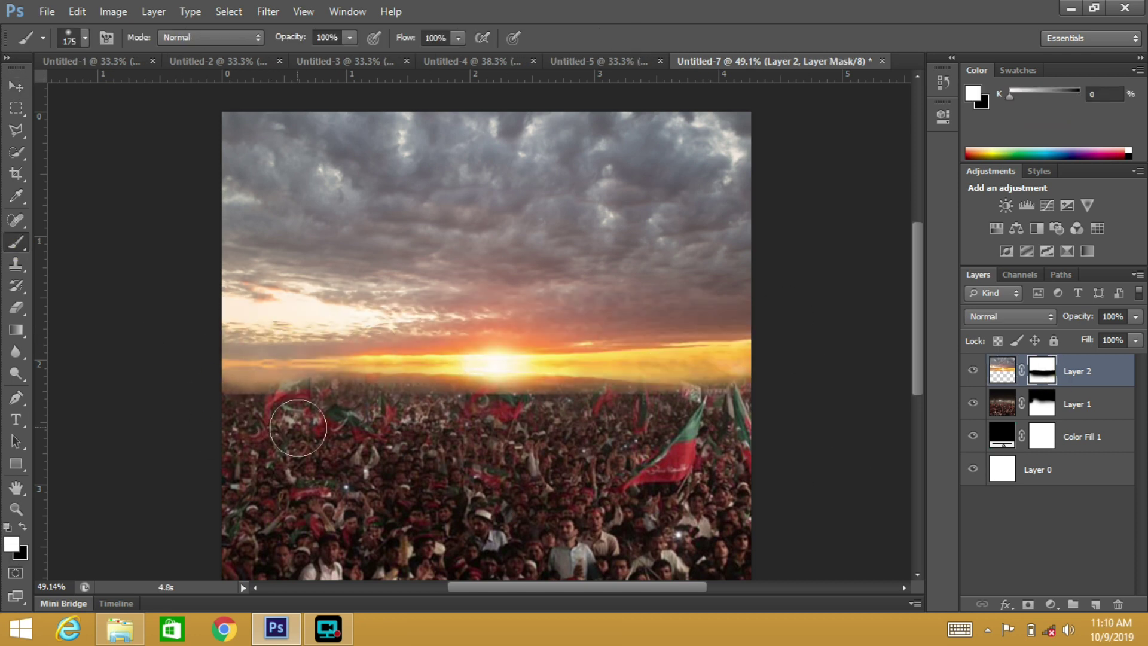
{"action": "left_click_drag", "start_coordinate": [289, 418], "coordinate": [687, 409]}
- Select the crowd layer and reposition the crowd photo
{"action": "scroll", "coordinate": [543, 243], "scroll_direction": "down", "scroll_amount": 2}
{"action": "scroll", "coordinate": [529, 227], "scroll_direction": "down", "scroll_amount": 1}
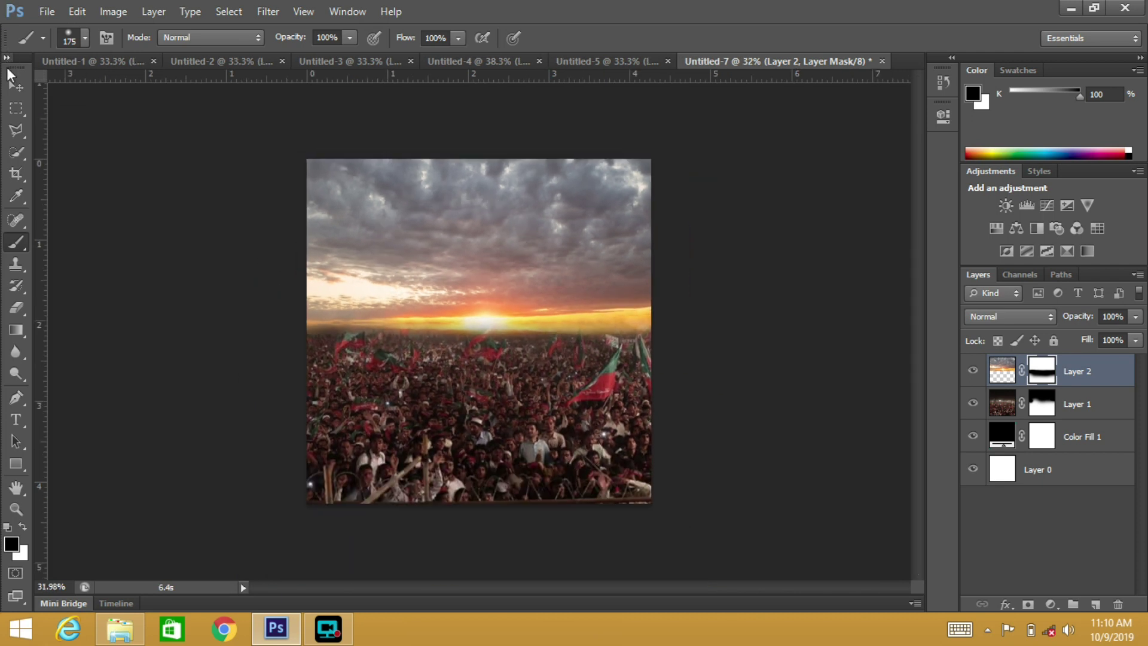
{"action": "left_click", "coordinate": [16, 86]}
{"action": "left_click_drag", "start_coordinate": [566, 438], "coordinate": [287, 390]}
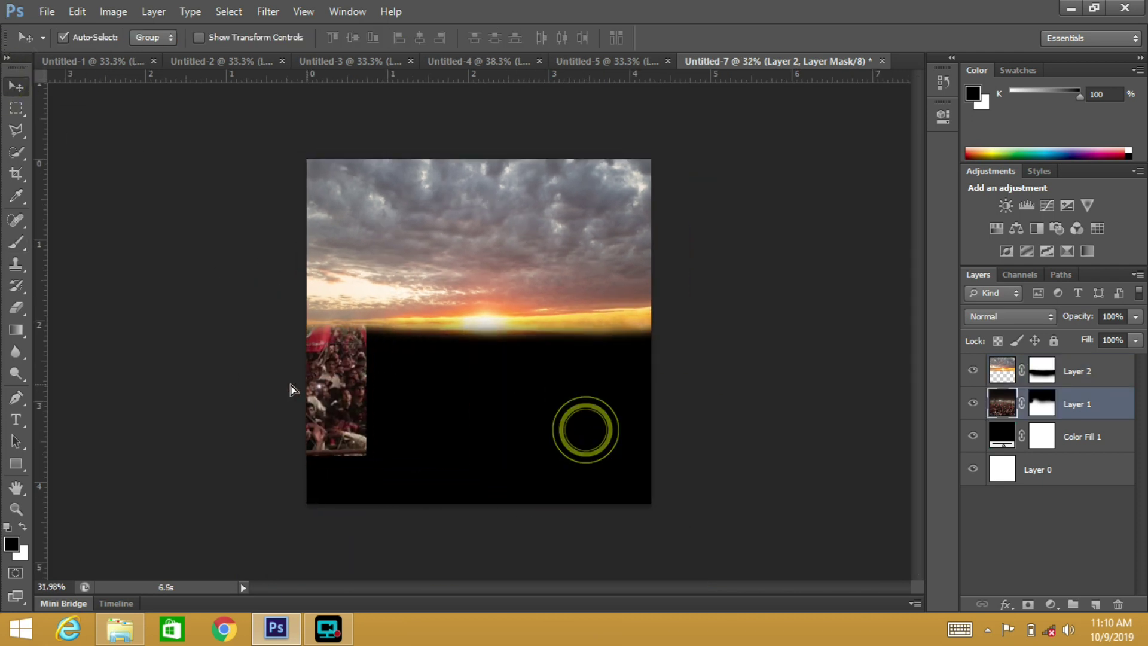
{"action": "left_click", "coordinate": [1135, 341]}
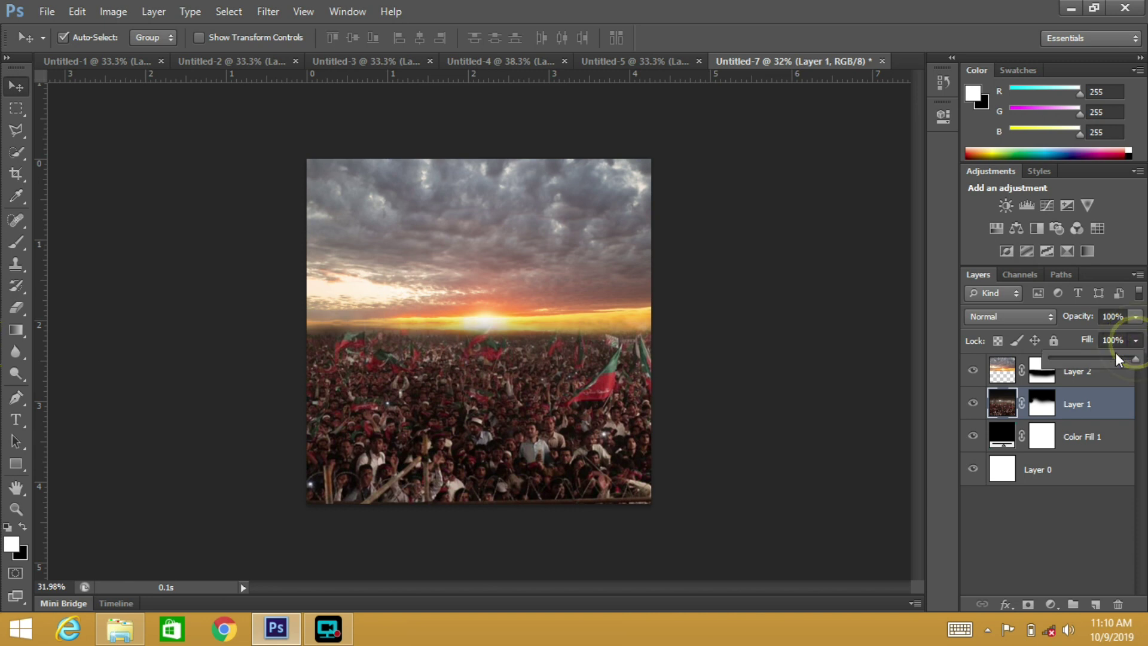
- Set Fill to 65% on the sky (Layer 2) and crowd (Layer 1) layers
{"action": "left_click_drag", "start_coordinate": [1100, 361], "coordinate": [1112, 360]}
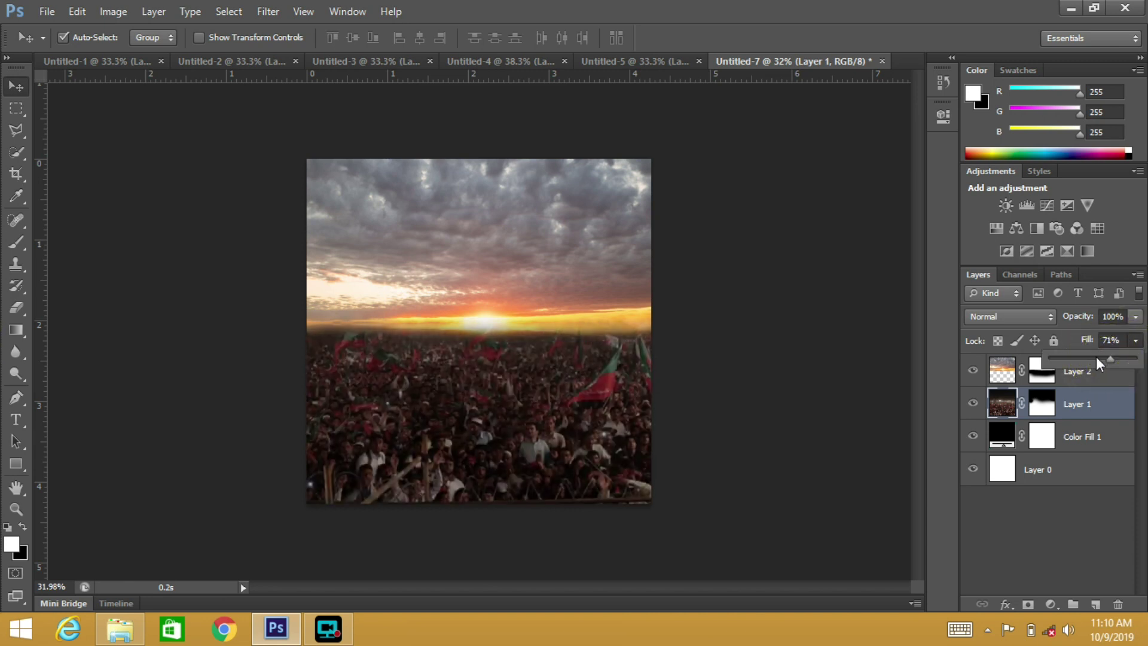
{"action": "left_click", "coordinate": [1097, 372]}
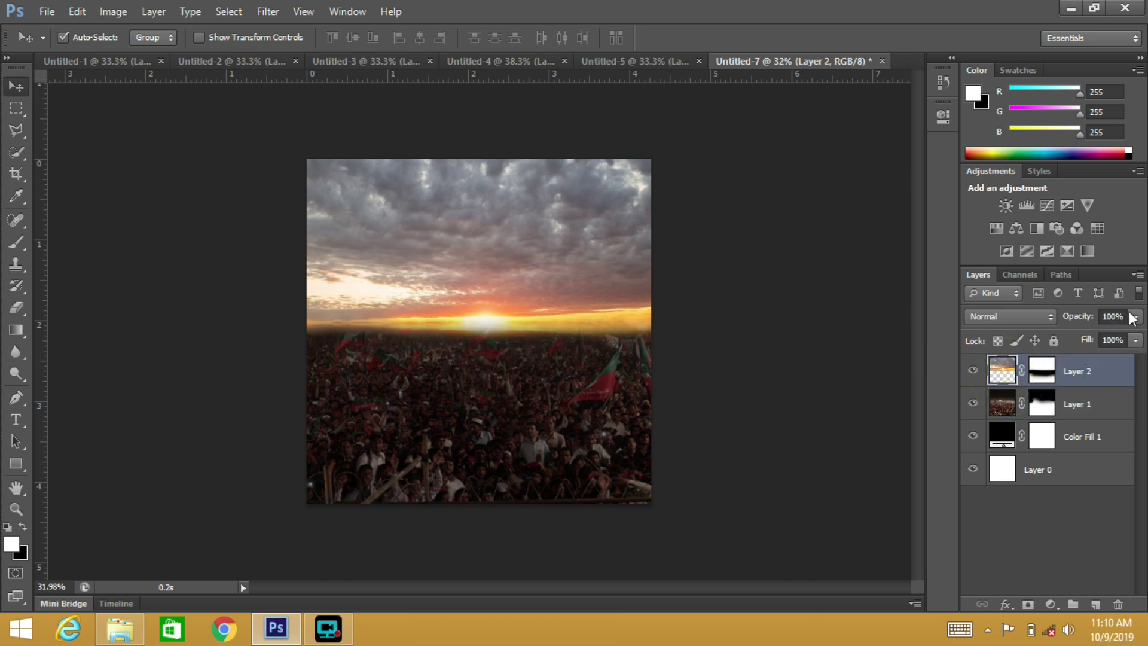
{"action": "left_click", "coordinate": [1136, 340]}
{"action": "left_click_drag", "start_coordinate": [1098, 361], "coordinate": [1111, 357]}
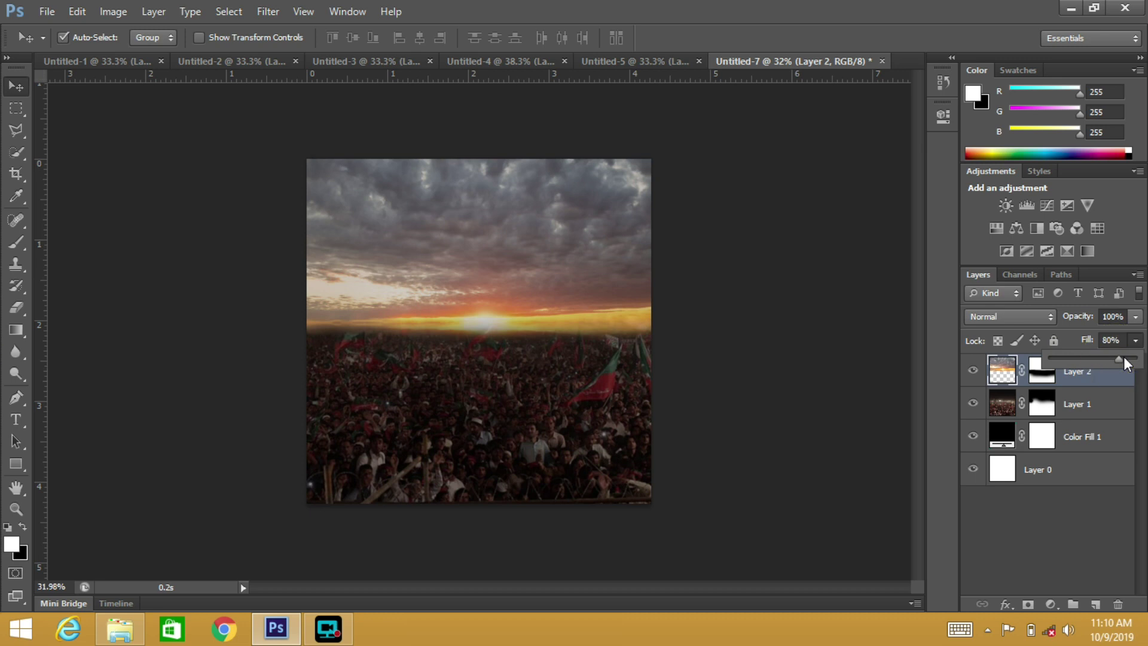
{"action": "left_click_drag", "start_coordinate": [1110, 356], "coordinate": [1104, 361]}
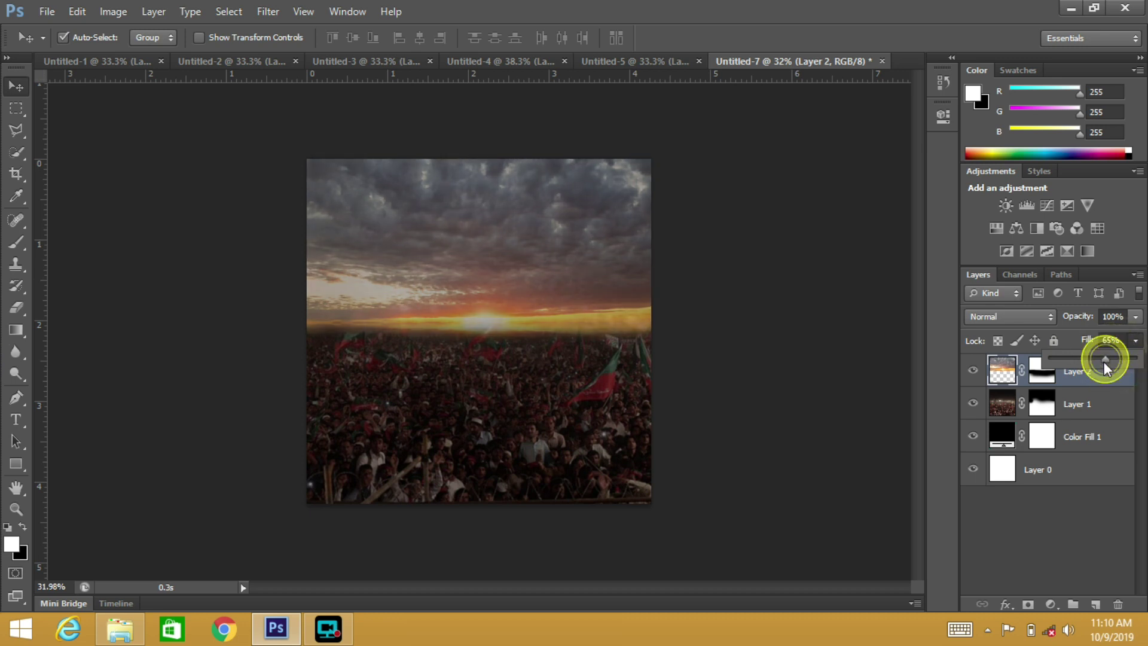
{"action": "left_click", "coordinate": [994, 407]}
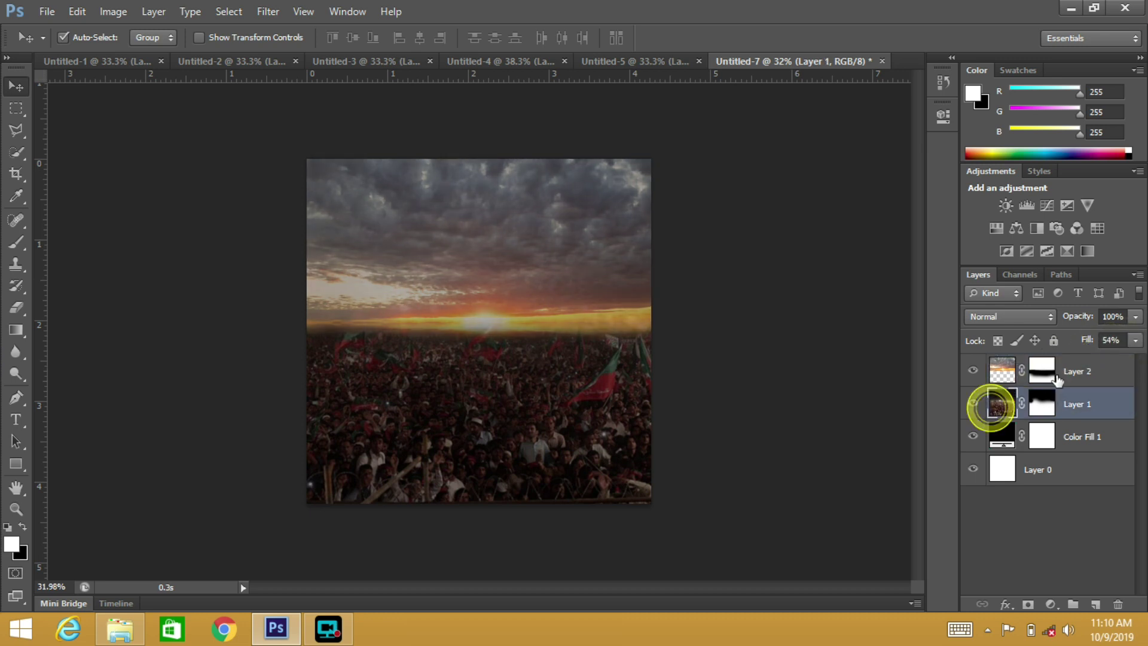
{"action": "left_click_drag", "start_coordinate": [1107, 361], "coordinate": [1110, 357]}
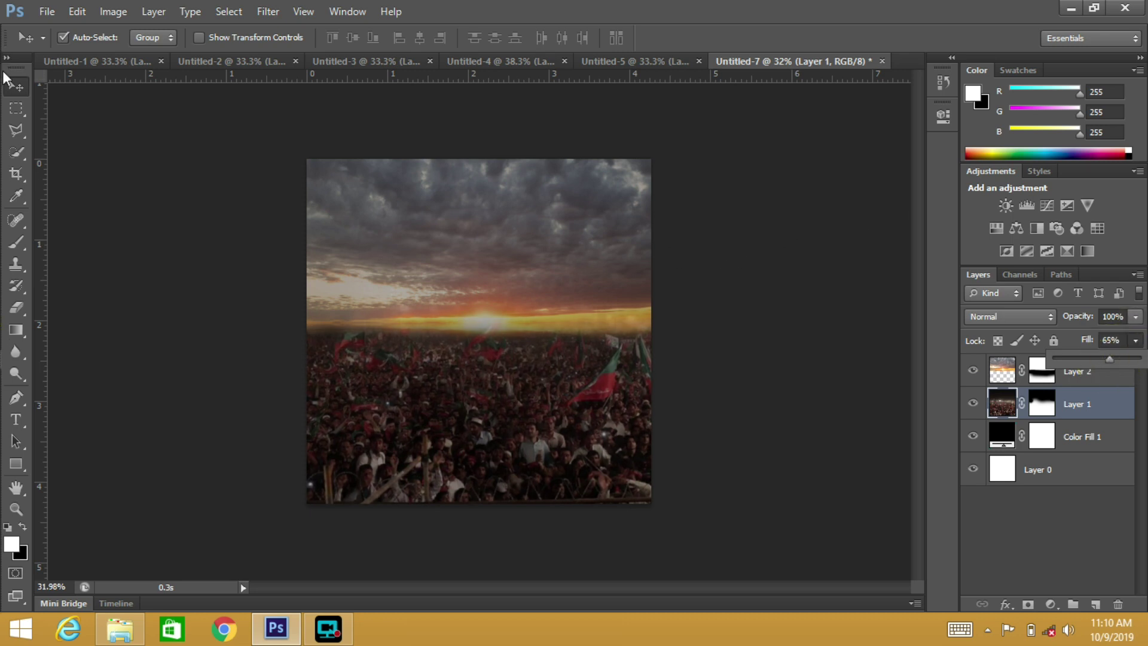
{"action": "mouse_move", "coordinate": [464, 242]}
{"action": "left_mouse_down"}
{"action": "mouse_move", "coordinate": [527, 293]}
{"action": "mouse_move", "coordinate": [492, 228]}
{"action": "left_mouse_up"}
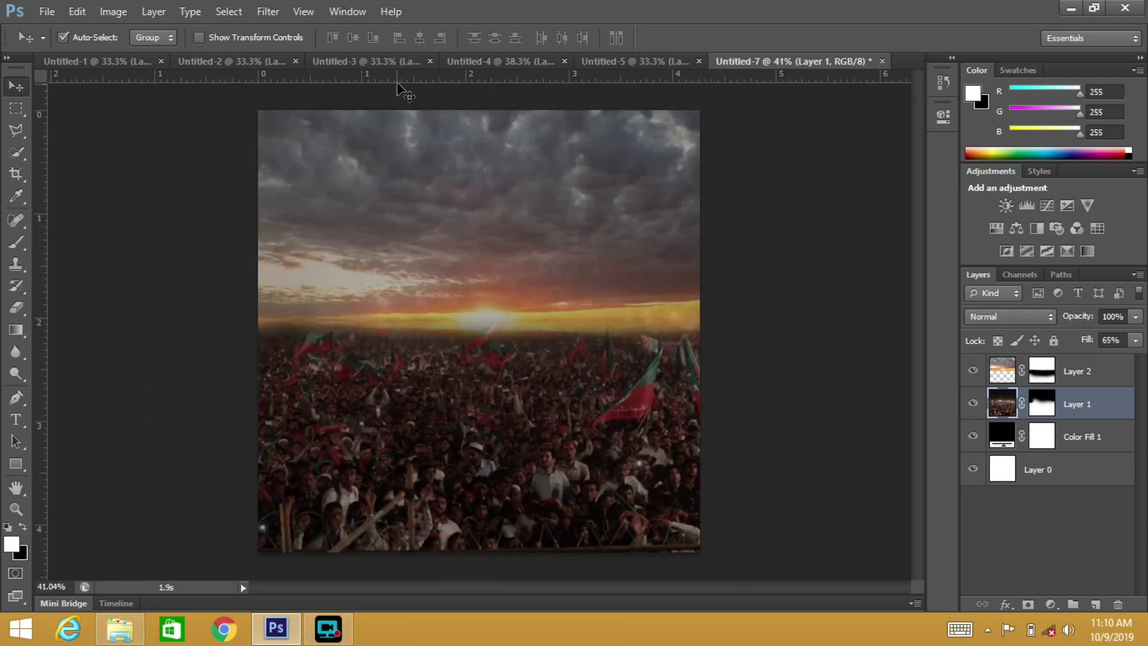
{"action": "left_click", "coordinate": [404, 61]}
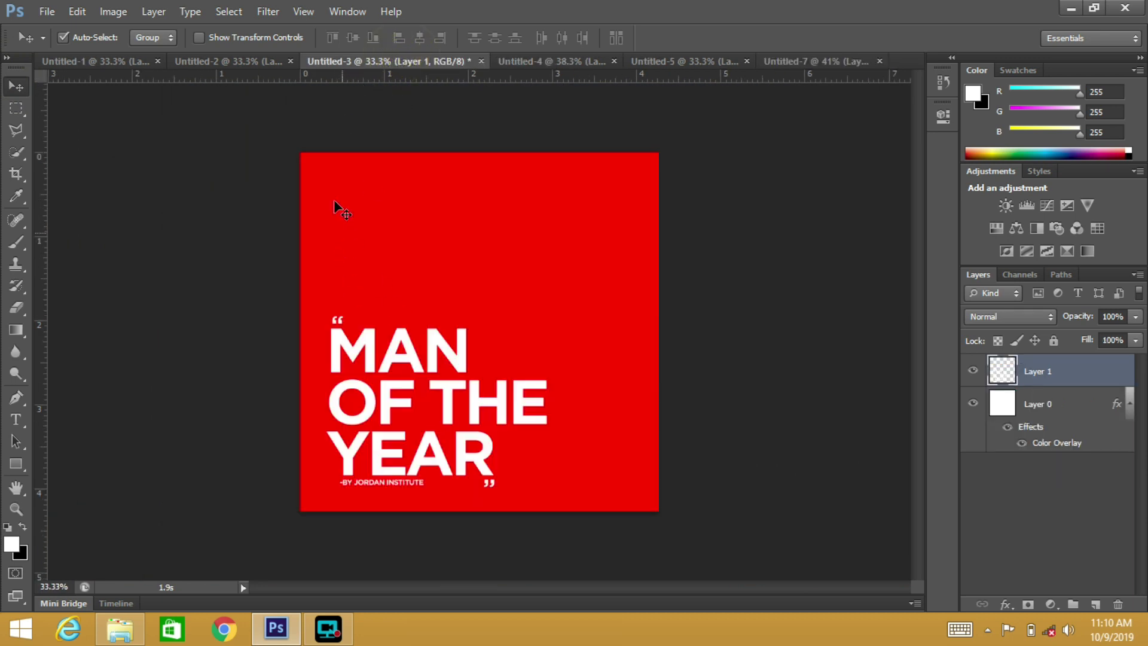
- Paste the waving leader as Layer 3 above the sky and place him lower right
{"action": "left_click", "coordinate": [226, 62]}
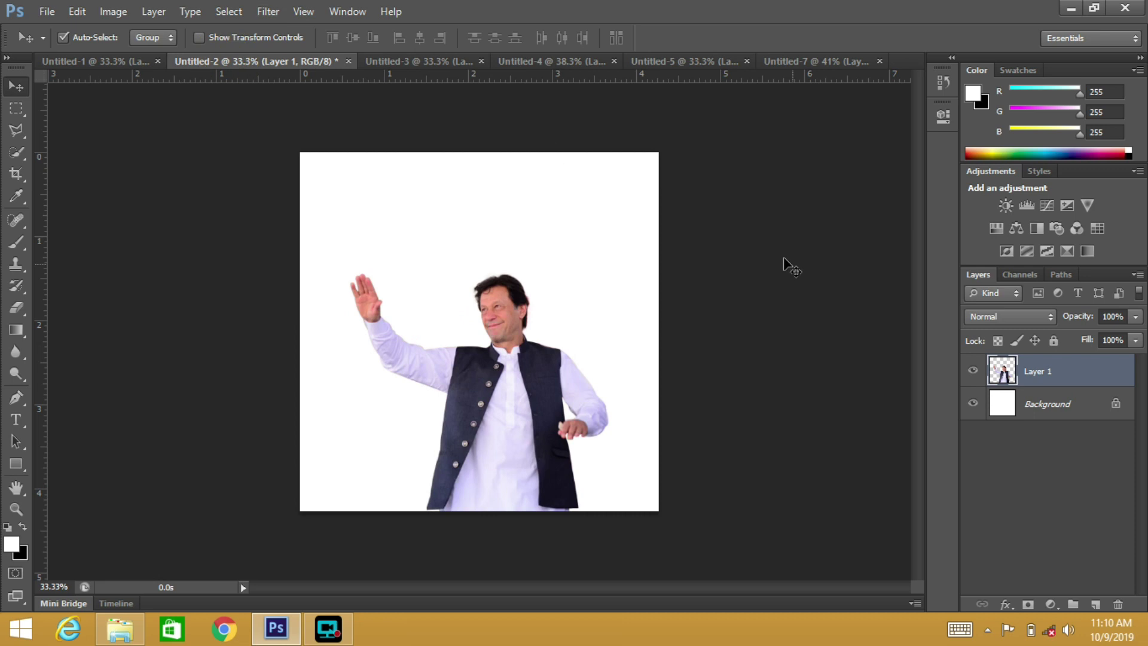
{"action": "key", "text": "ctrl+a"}
{"action": "left_click", "coordinate": [825, 62]}
{"action": "key", "text": "ctrl+v"}
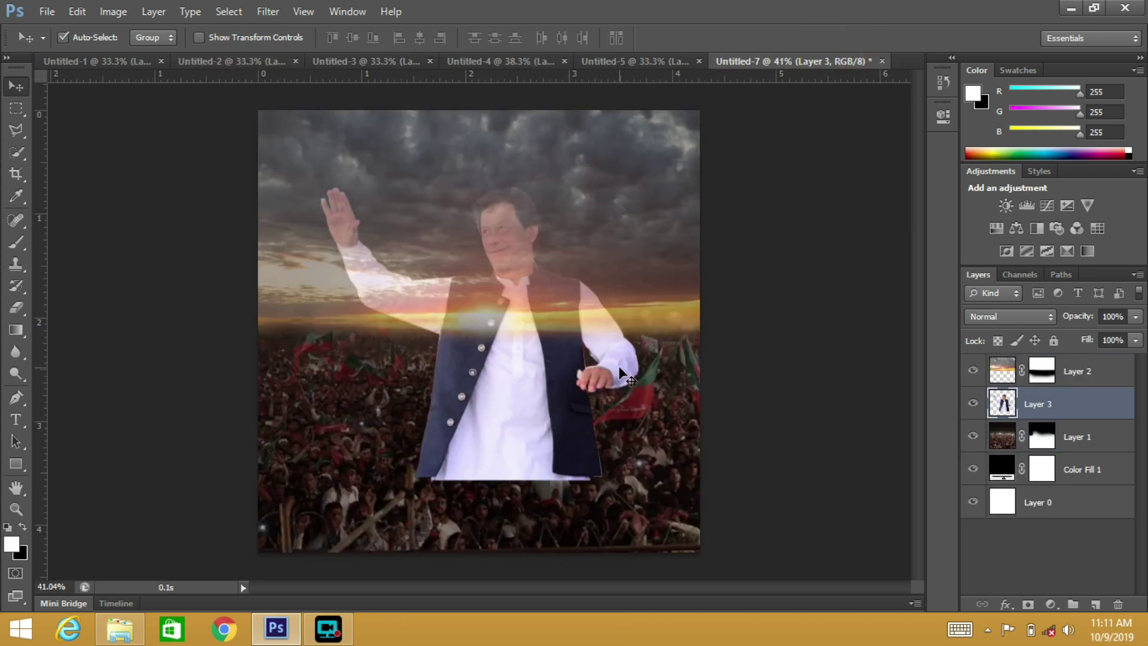
{"action": "left_click_drag", "start_coordinate": [1101, 406], "coordinate": [985, 382]}
{"action": "left_click_drag", "start_coordinate": [535, 328], "coordinate": [590, 397]}
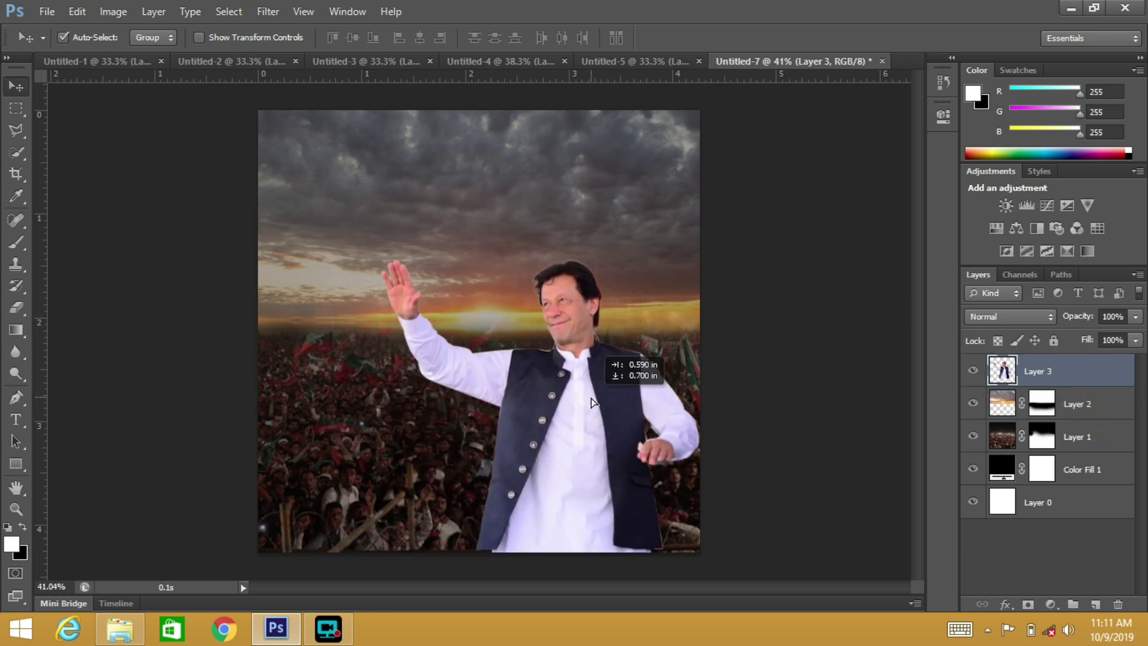
{"action": "left_click_drag", "start_coordinate": [591, 397], "coordinate": [595, 397]}
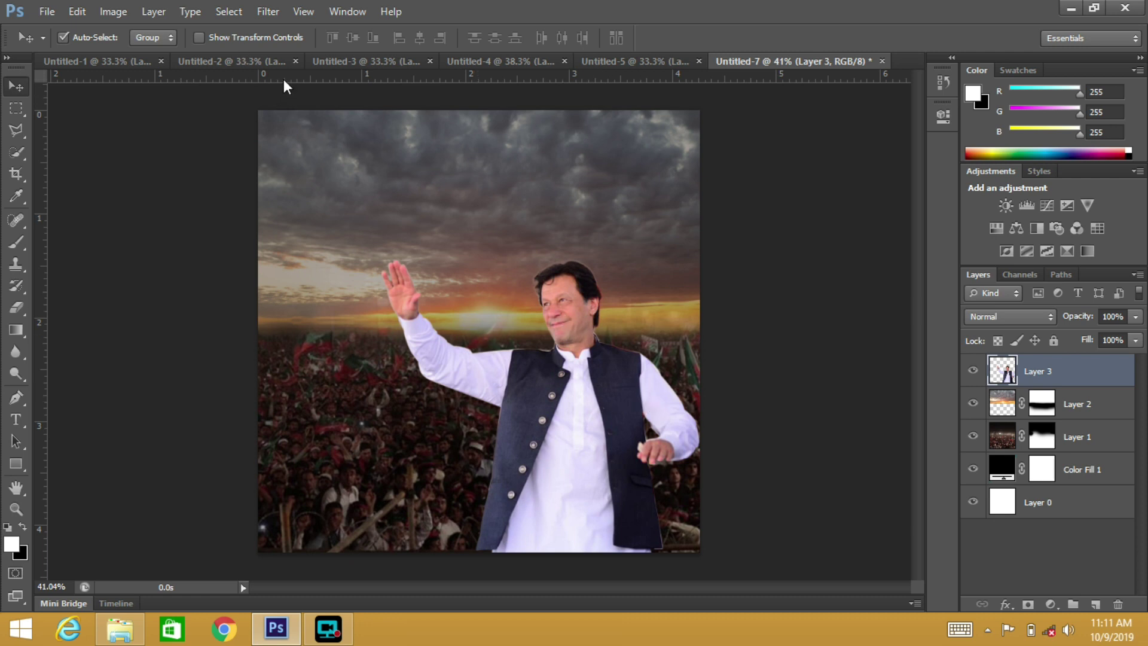
- Close the leader's source without saving and copy the whole crossed-arms leader photo
{"action": "left_click", "coordinate": [262, 67]}
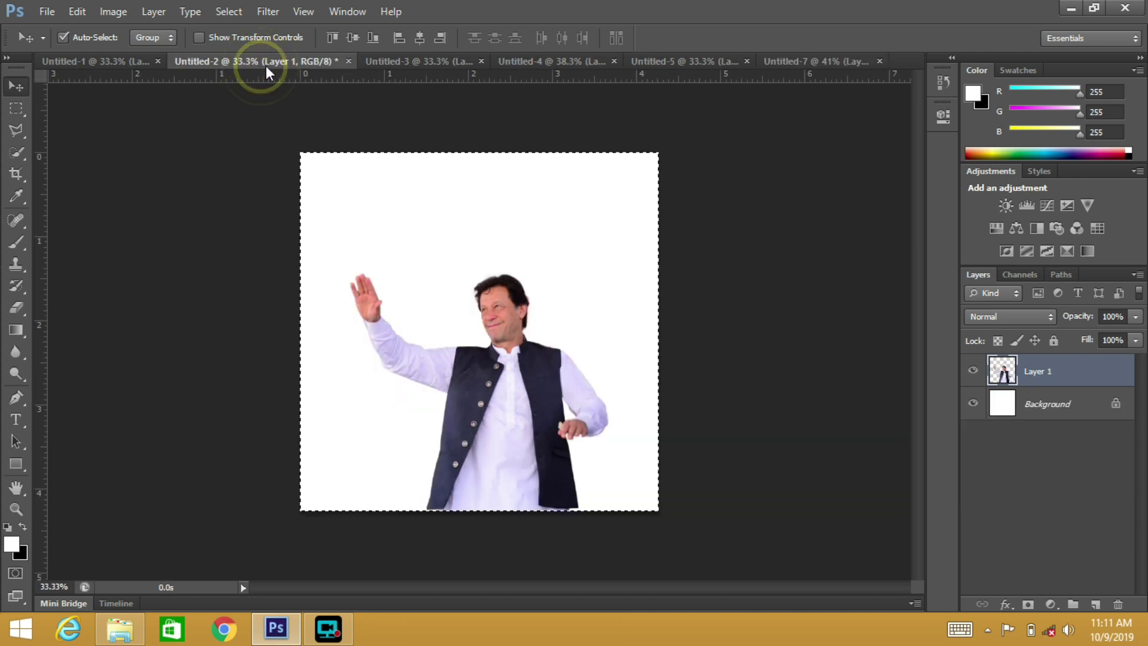
{"action": "left_click", "coordinate": [349, 63]}
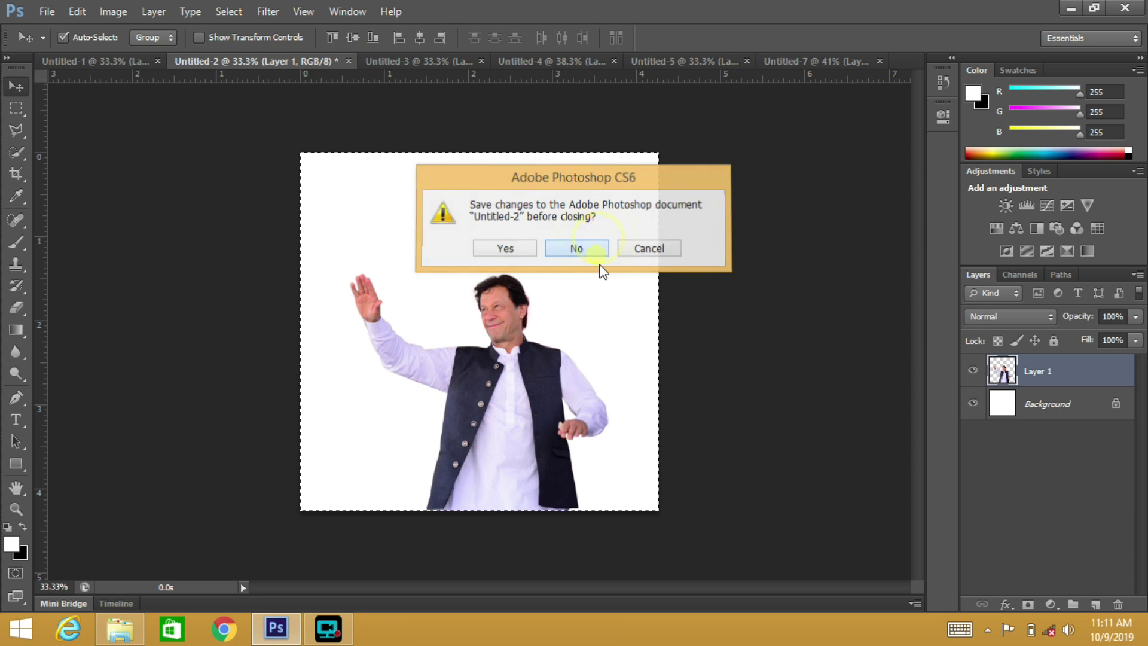
{"action": "left_click", "coordinate": [595, 257]}
{"action": "left_click", "coordinate": [138, 61]}
{"action": "left_click", "coordinate": [511, 361]}
{"action": "left_click", "coordinate": [15, 87]}
{"action": "key", "text": "ctrl+a"}
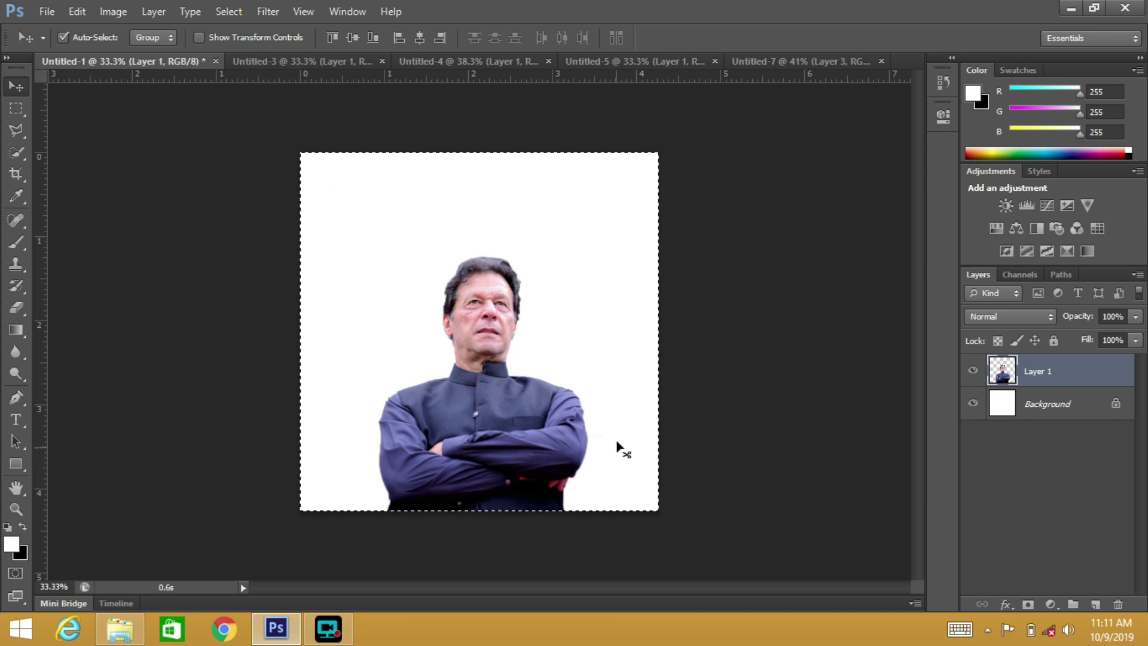
{"action": "left_click", "coordinate": [791, 65]}
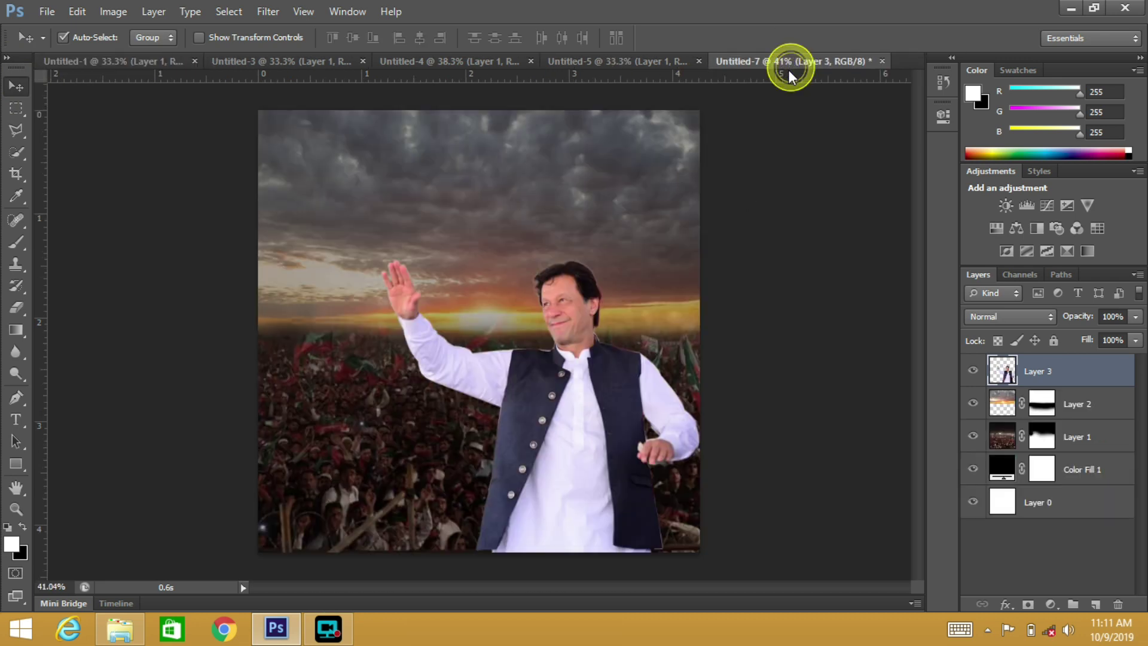
- Paste the crossed-arms leader, enlarge it to about 168% and place it upper left
{"action": "key", "text": "ctrl+v"}
{"action": "mouse_move", "coordinate": [490, 318]}
{"action": "left_mouse_down"}
{"action": "mouse_move", "coordinate": [346, 244]}
{"action": "mouse_move", "coordinate": [331, 260]}
{"action": "left_mouse_up"}
{"action": "key", "text": "ctrl+t"}
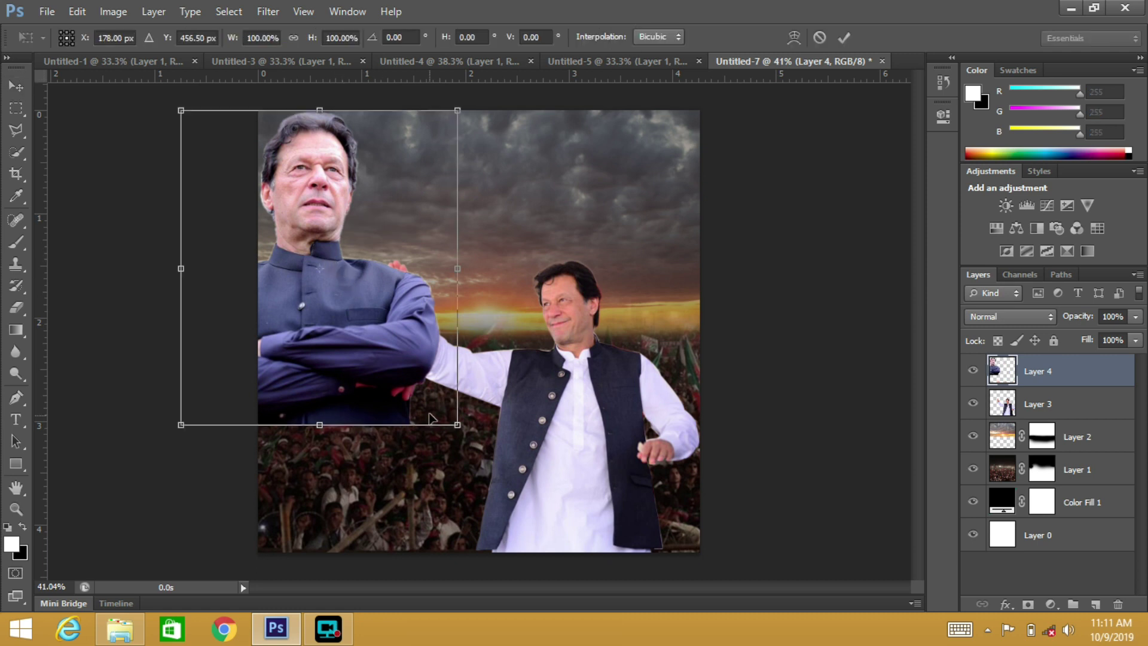
{"action": "left_click_drag", "start_coordinate": [460, 426], "coordinate": [551, 536]}
{"action": "mouse_move", "coordinate": [370, 174]}
{"action": "left_mouse_down"}
{"action": "mouse_move", "coordinate": [376, 267]}
{"action": "mouse_move", "coordinate": [382, 240]}
{"action": "left_mouse_up"}
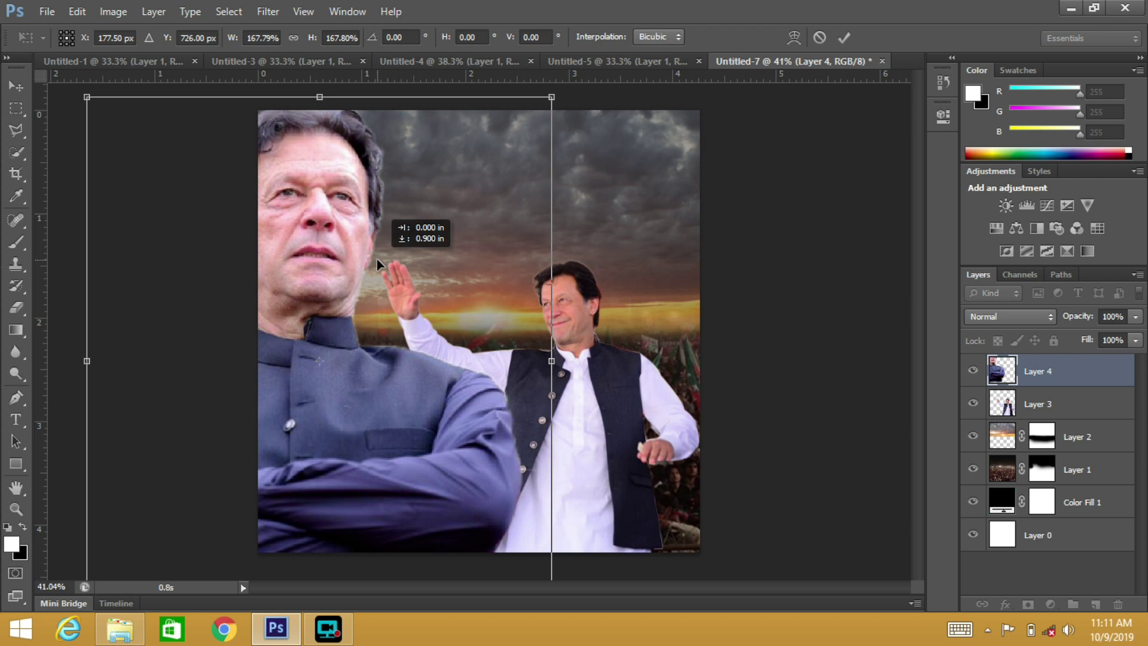
{"action": "key", "text": "Return"}
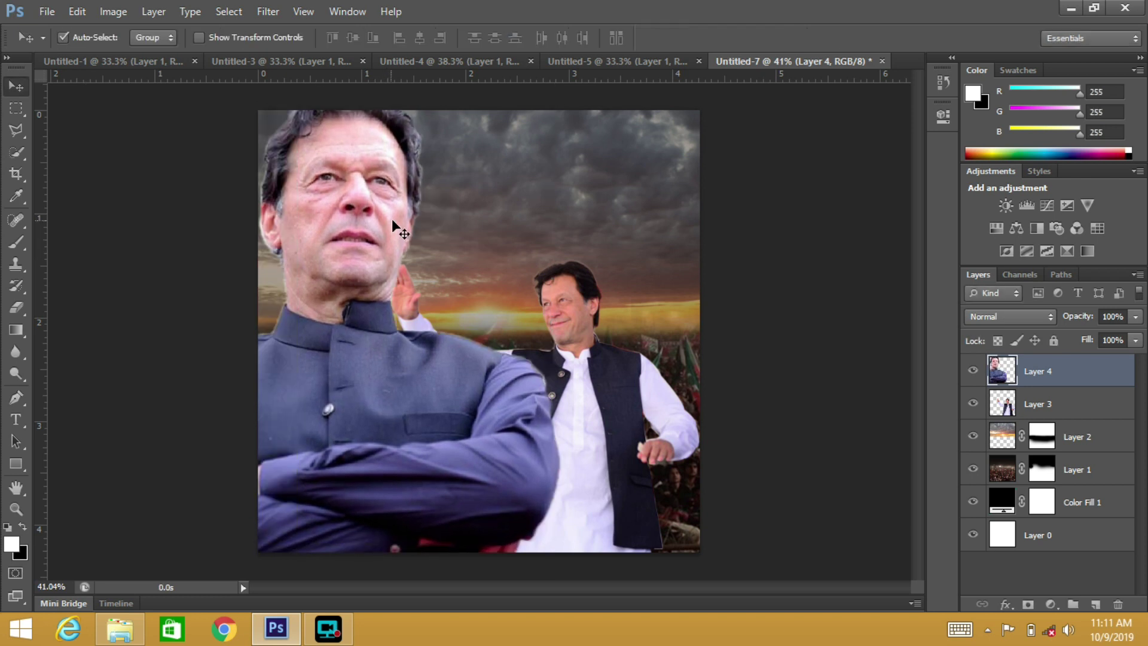
- Lower the portrait layer's opacity to about 30% so it fades into the sky
{"action": "left_click", "coordinate": [1134, 316]}
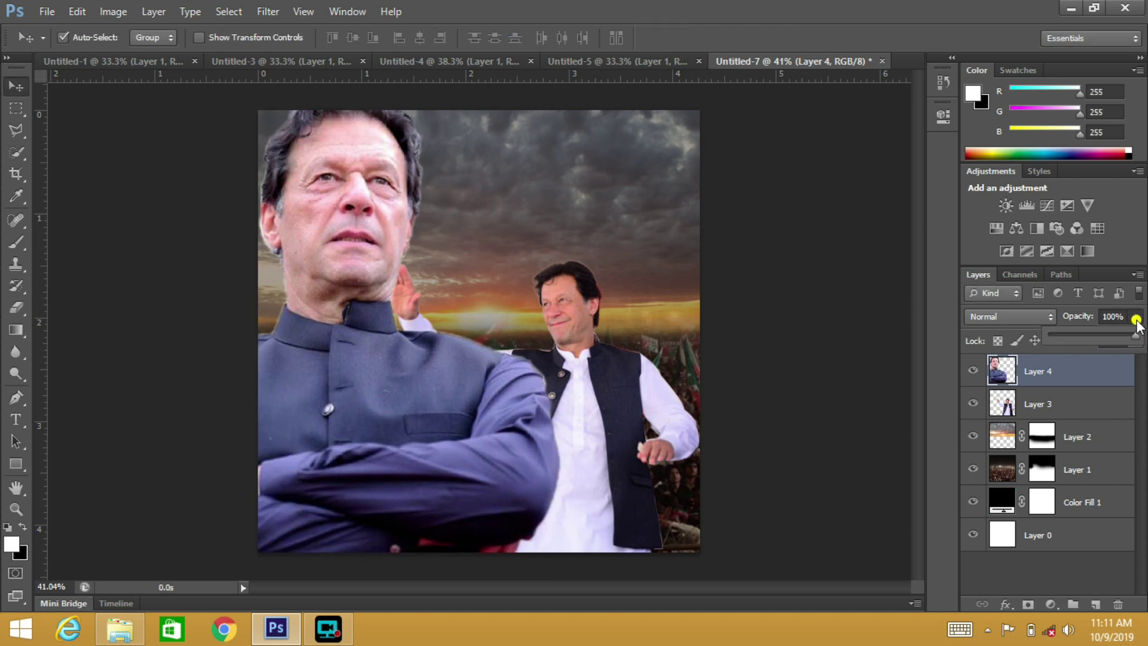
{"action": "left_click", "coordinate": [1068, 336]}
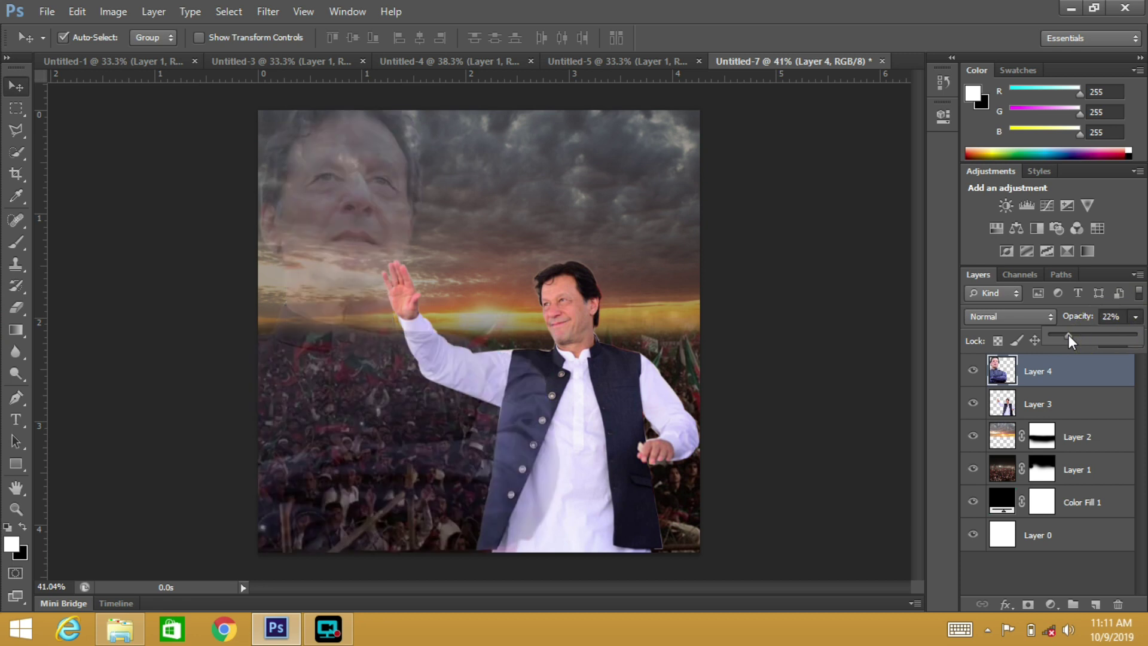
{"action": "mouse_move", "coordinate": [1082, 332]}
{"action": "left_mouse_down"}
{"action": "mouse_move", "coordinate": [1061, 334]}
{"action": "mouse_move", "coordinate": [1075, 334]}
{"action": "left_mouse_up"}
{"action": "key", "text": "b"}
{"action": "scroll", "coordinate": [478, 329], "scroll_direction": "down", "scroll_amount": 1}
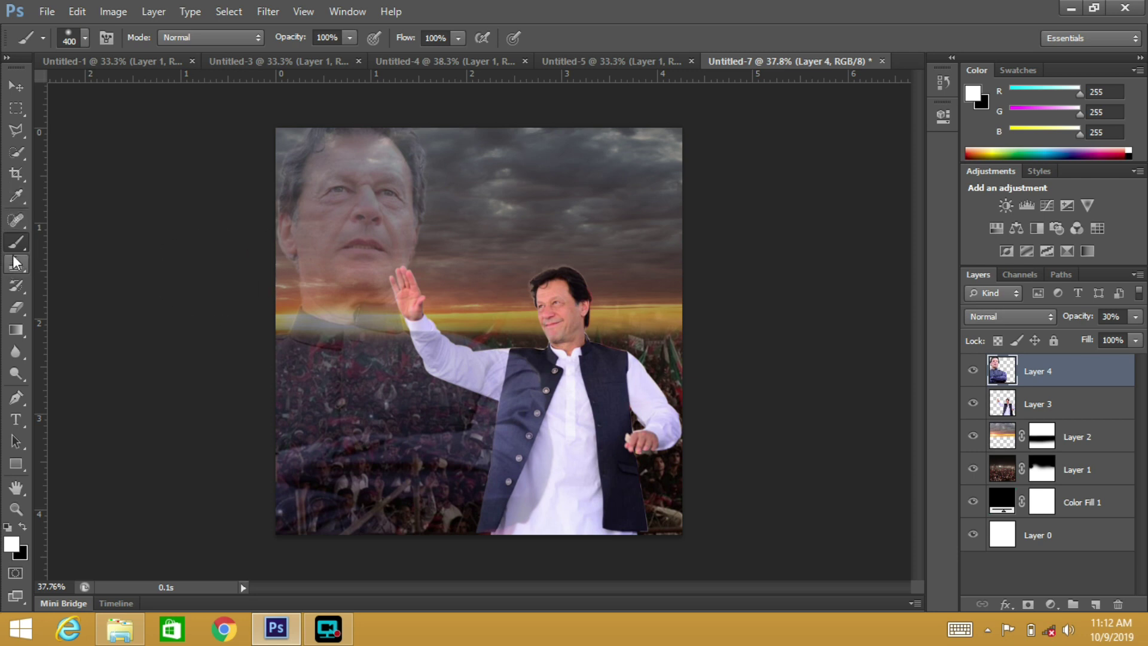
- Add a layer mask to Layer 4 and paint out the portrait over the crowd
{"action": "left_click", "coordinate": [1031, 600]}
{"action": "left_click_drag", "start_coordinate": [466, 500], "coordinate": [260, 490]}
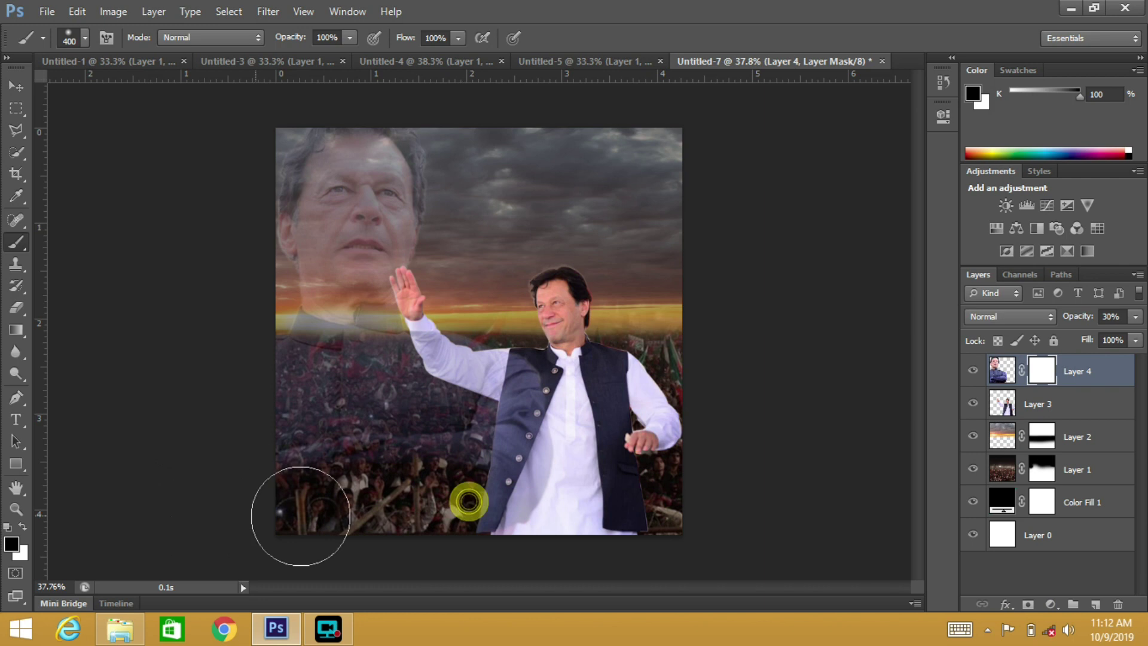
{"action": "left_click_drag", "start_coordinate": [490, 496], "coordinate": [472, 412]}
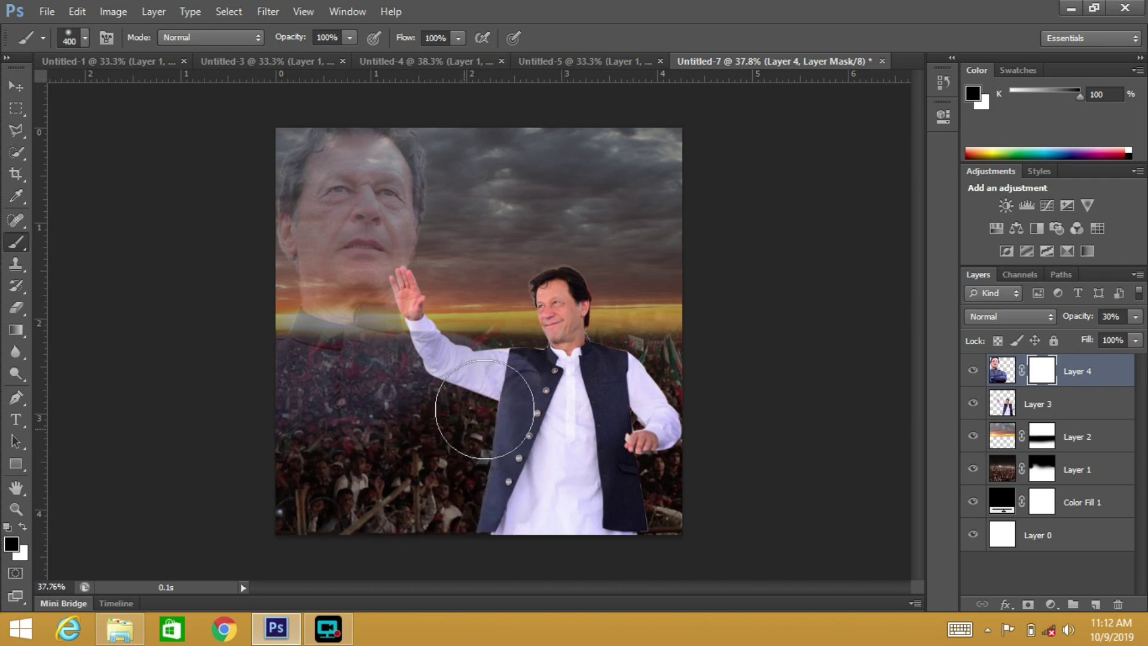
{"action": "mouse_move", "coordinate": [197, 430]}
{"action": "left_mouse_down"}
{"action": "mouse_move", "coordinate": [302, 436]}
{"action": "mouse_move", "coordinate": [256, 380]}
{"action": "mouse_move", "coordinate": [488, 385]}
{"action": "mouse_move", "coordinate": [341, 419]}
{"action": "mouse_move", "coordinate": [463, 416]}
{"action": "mouse_move", "coordinate": [287, 383]}
{"action": "mouse_move", "coordinate": [457, 369]}
{"action": "mouse_move", "coordinate": [169, 363]}
{"action": "mouse_move", "coordinate": [385, 321]}
{"action": "mouse_move", "coordinate": [538, 397]}
{"action": "mouse_move", "coordinate": [205, 397]}
{"action": "mouse_move", "coordinate": [383, 396]}
{"action": "left_mouse_up"}
{"action": "key", "text": "x"}
{"action": "key", "text": "bracketleft"}
{"action": "key", "text": "bracketleft"}
{"action": "key", "text": "bracketleft"}
{"action": "key", "text": "ctrl+plus"}
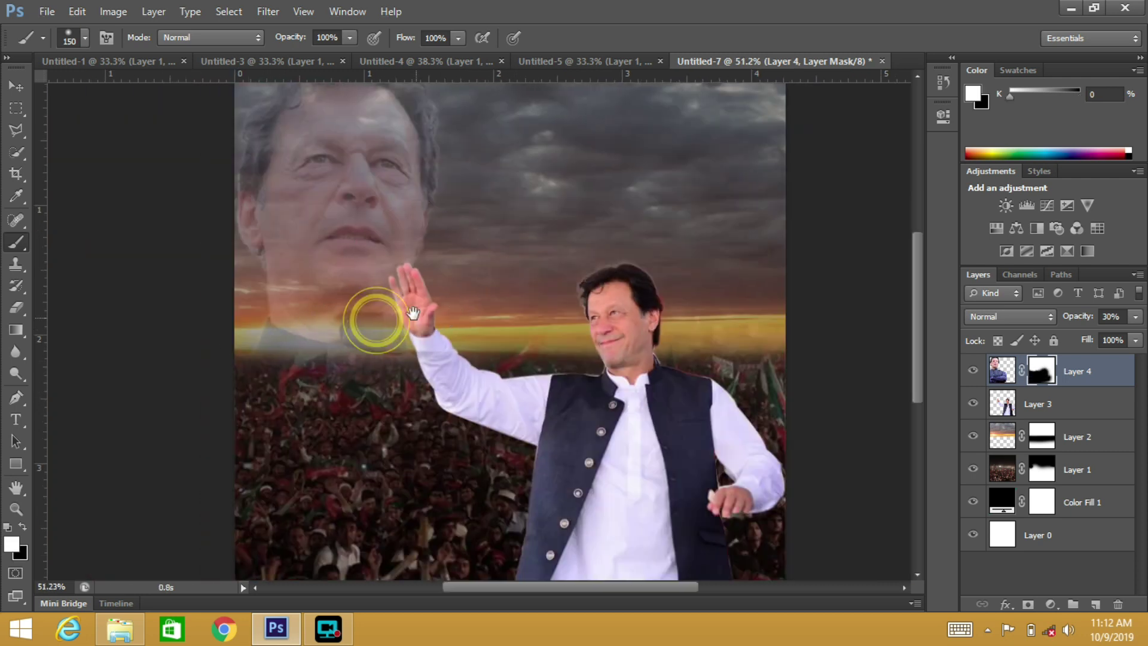
{"action": "left_click", "coordinate": [379, 328], "text": "ctrl+alt"}
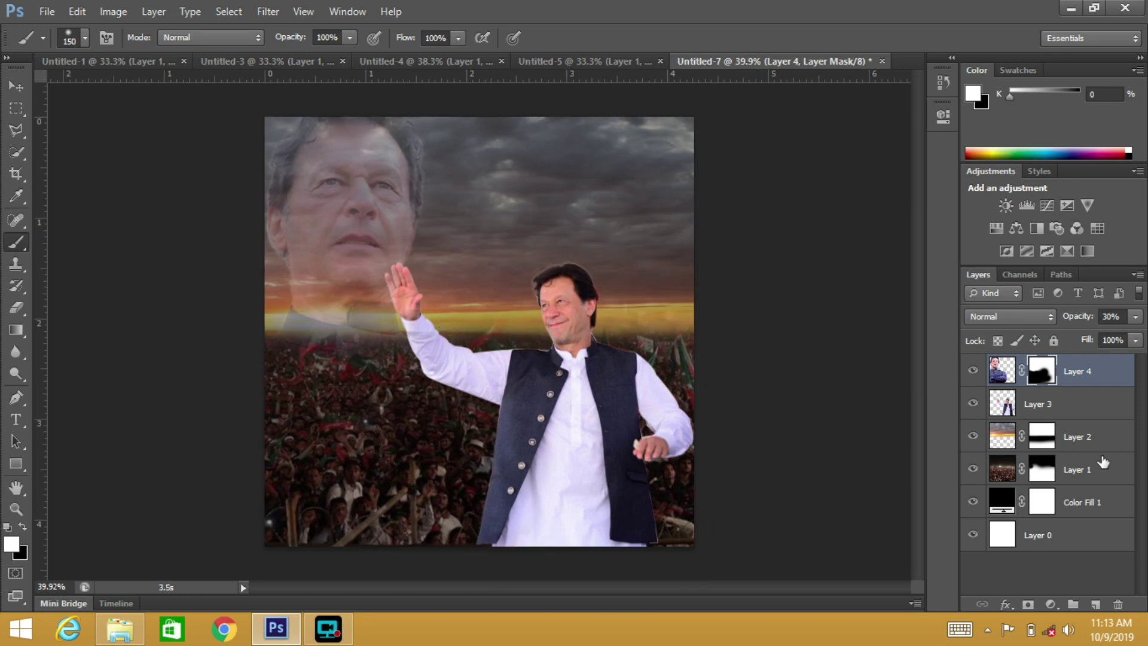
- Move Layer 4 beneath Layer 3 and shift the faded face slightly left
{"action": "left_click_drag", "start_coordinate": [1002, 371], "coordinate": [1002, 421]}
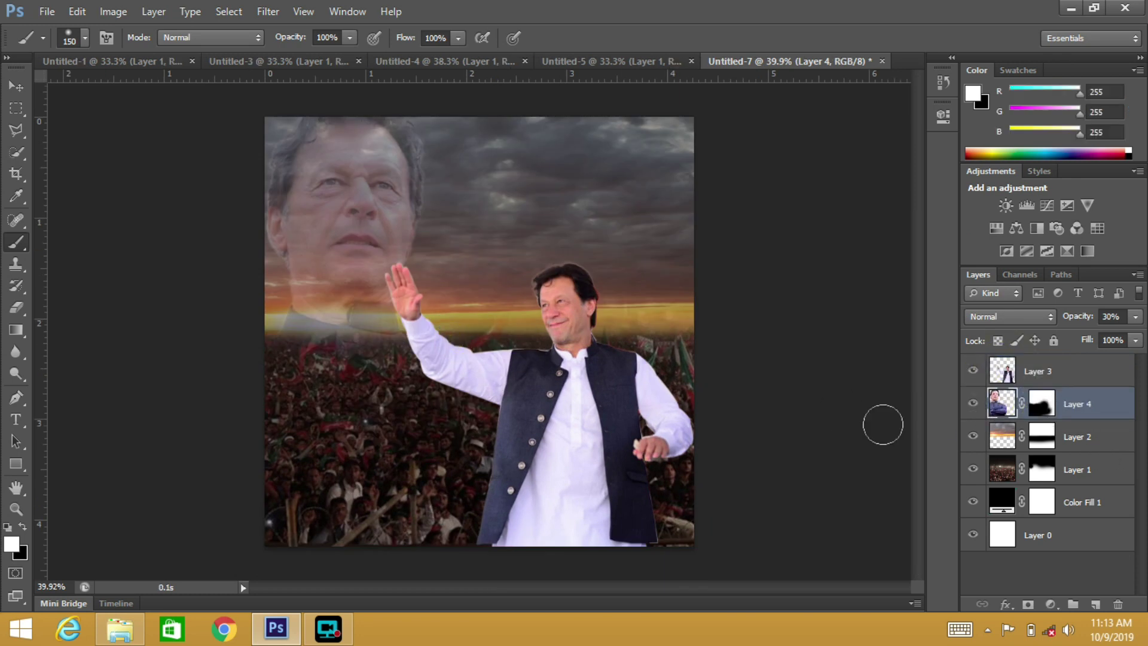
{"action": "left_click", "coordinate": [15, 88]}
{"action": "left_click_drag", "start_coordinate": [338, 170], "coordinate": [320, 174]}
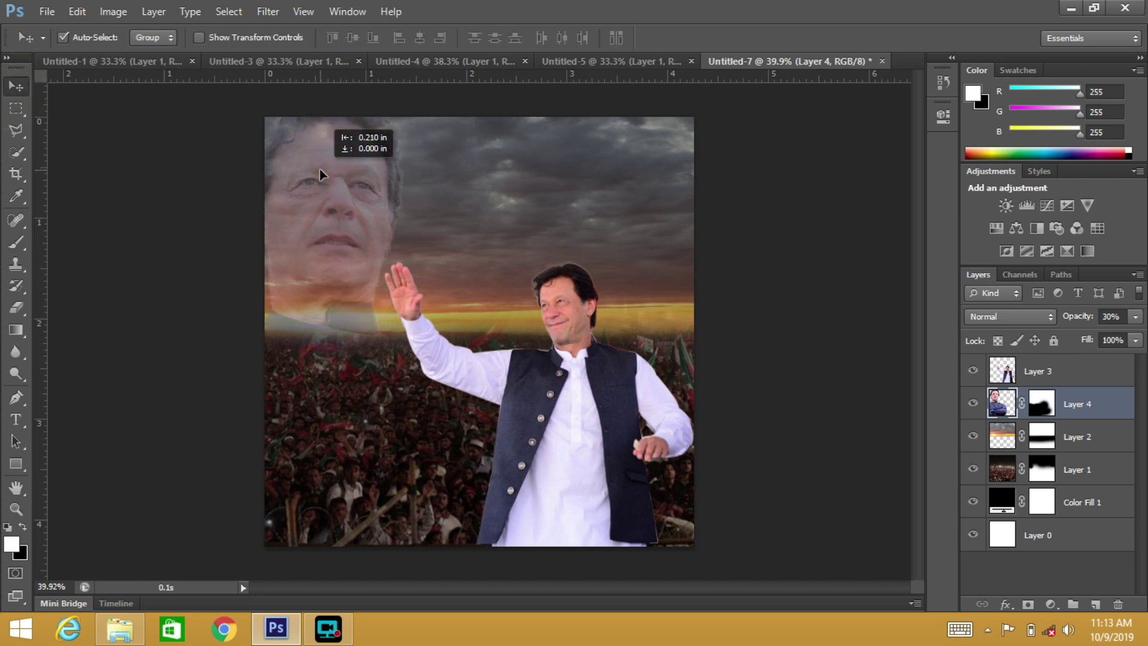
{"action": "scroll", "coordinate": [512, 297], "scroll_direction": "down", "scroll_amount": 1}
{"action": "scroll", "coordinate": [513, 293], "scroll_direction": "down", "scroll_amount": 1}
{"action": "scroll", "coordinate": [526, 305], "scroll_direction": "up", "scroll_amount": 3}
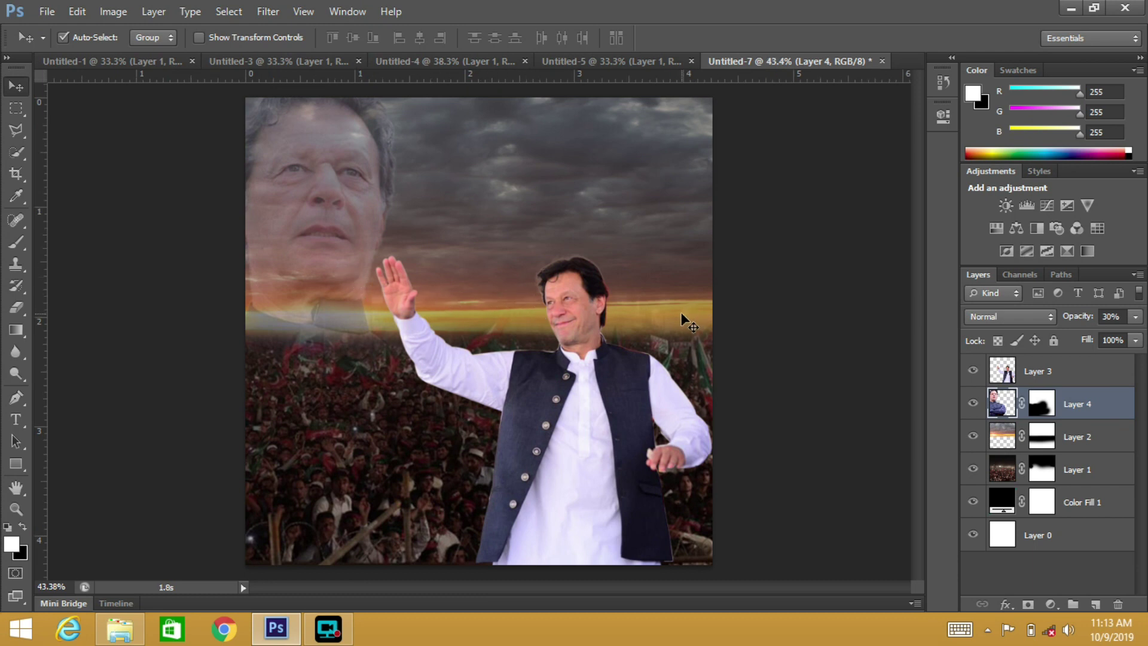
- In the red MAN OF THE YEAR document, move the quote up toward centre and select all
{"action": "scroll", "coordinate": [464, 243], "scroll_direction": "down", "scroll_amount": 2}
{"action": "scroll", "coordinate": [464, 221], "scroll_direction": "up", "scroll_amount": 3}
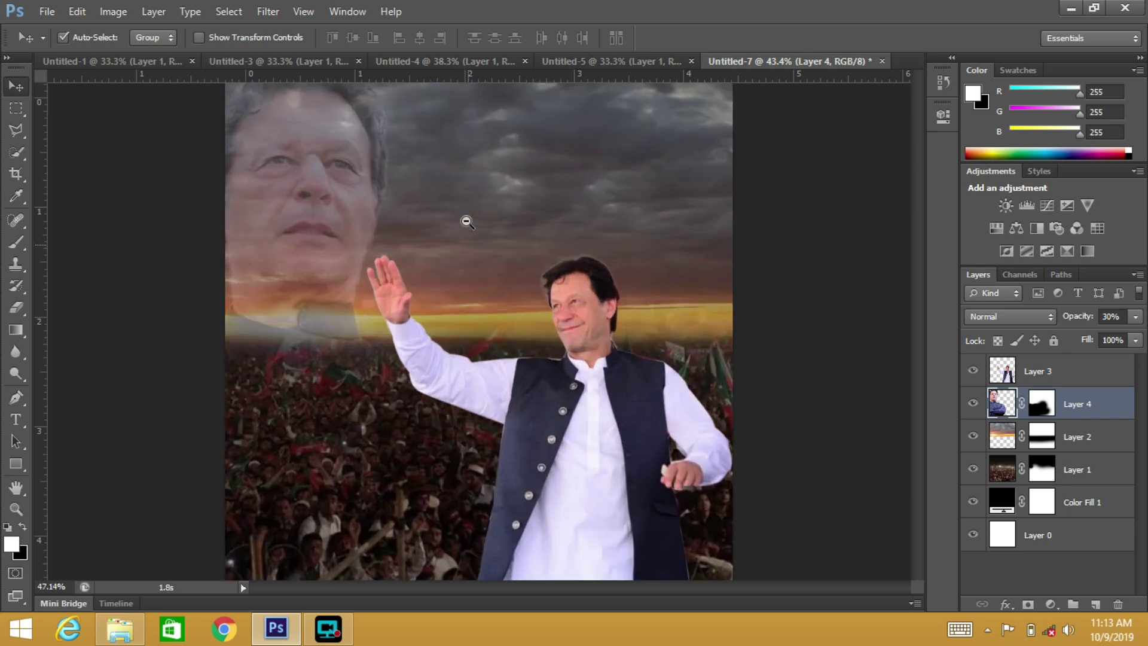
{"action": "scroll", "coordinate": [444, 204], "scroll_direction": "down", "scroll_amount": 2}
{"action": "left_click", "coordinate": [307, 67]}
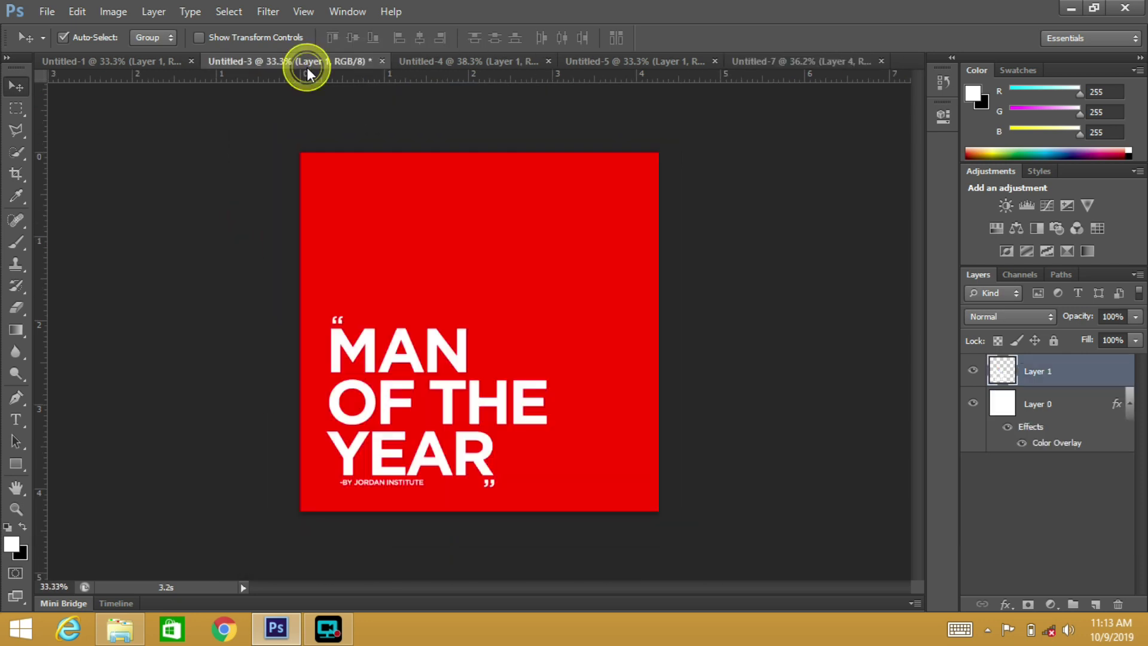
{"action": "key", "text": "ctrl+a"}
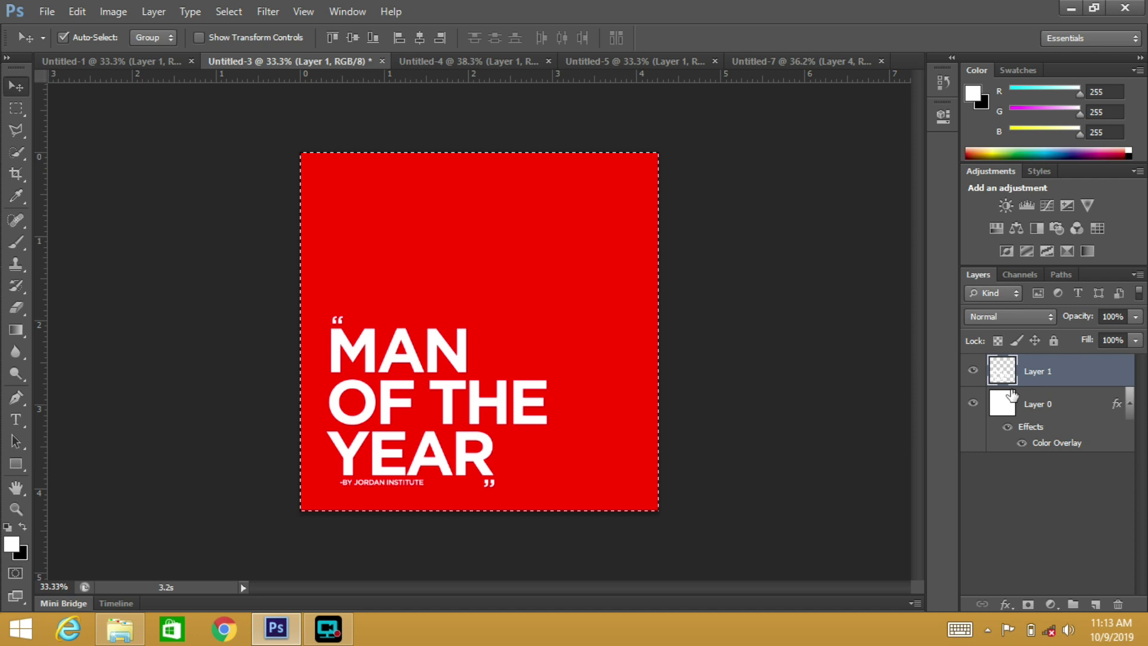
{"action": "mouse_move", "coordinate": [350, 349]}
{"action": "left_mouse_down"}
{"action": "mouse_move", "coordinate": [449, 292]}
{"action": "mouse_move", "coordinate": [393, 308]}
{"action": "left_mouse_up"}
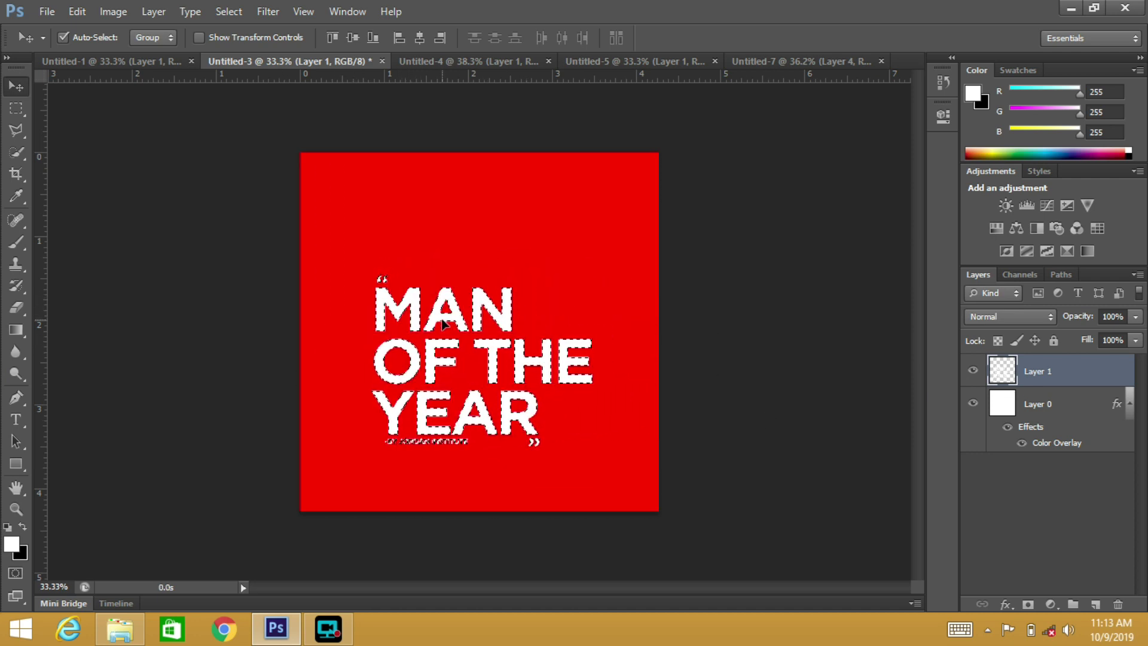
{"action": "key", "text": "ctrl+d"}
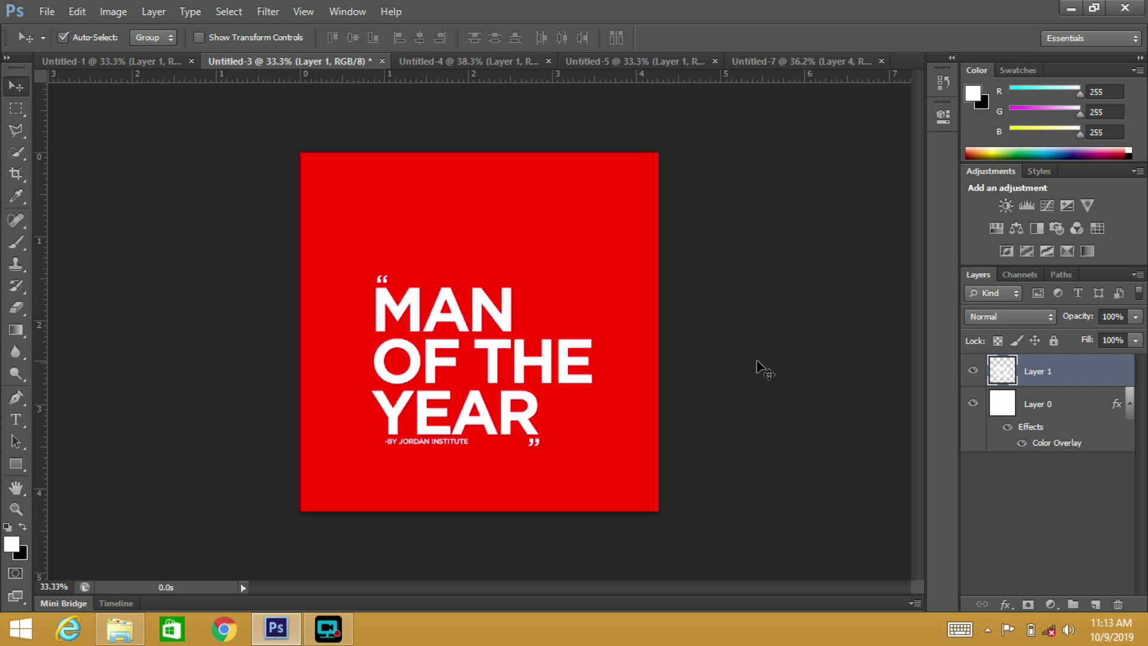
{"action": "key", "text": "ctrl+a"}
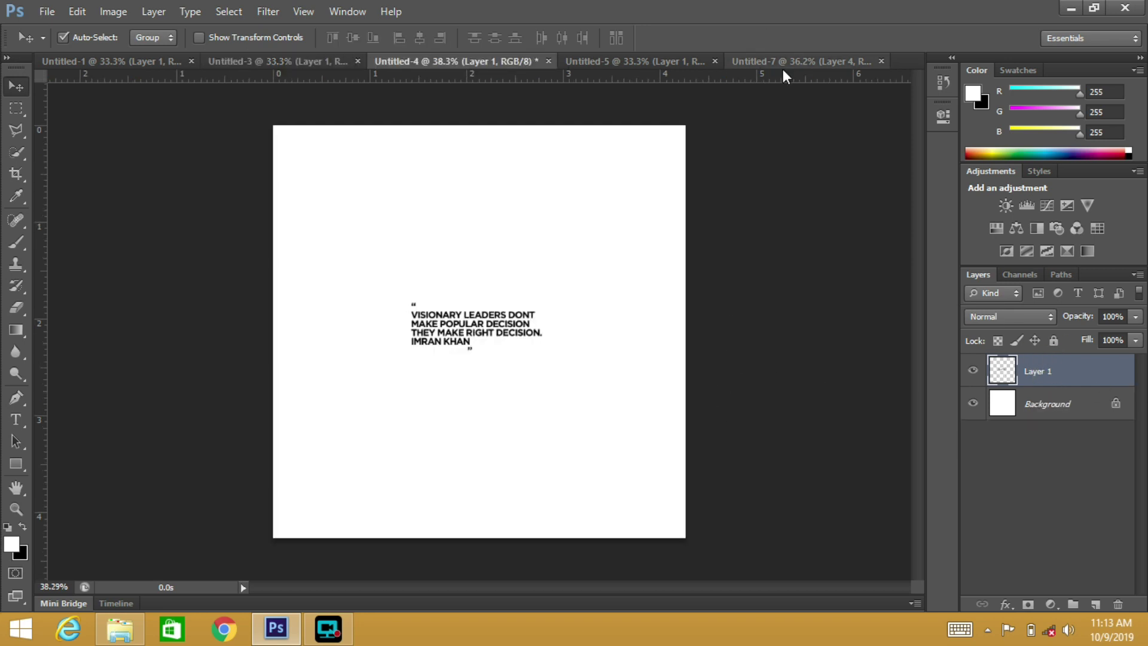
{"action": "left_click", "coordinate": [784, 70]}
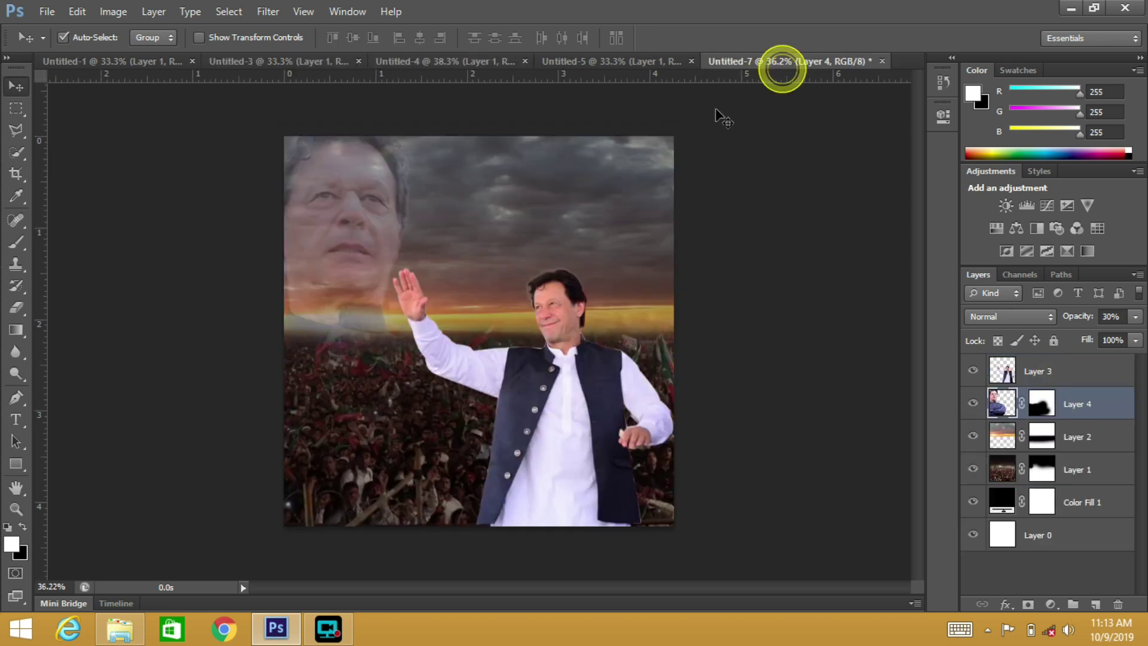
- Paste the MAN OF THE YEAR quote and position it in the upper-right sky
{"action": "key", "text": "ctrl+v"}
{"action": "mouse_move", "coordinate": [450, 280]}
{"action": "left_mouse_down"}
{"action": "mouse_move", "coordinate": [515, 185]}
{"action": "mouse_move", "coordinate": [513, 201]}
{"action": "mouse_move", "coordinate": [511, 182]}
{"action": "left_mouse_up"}
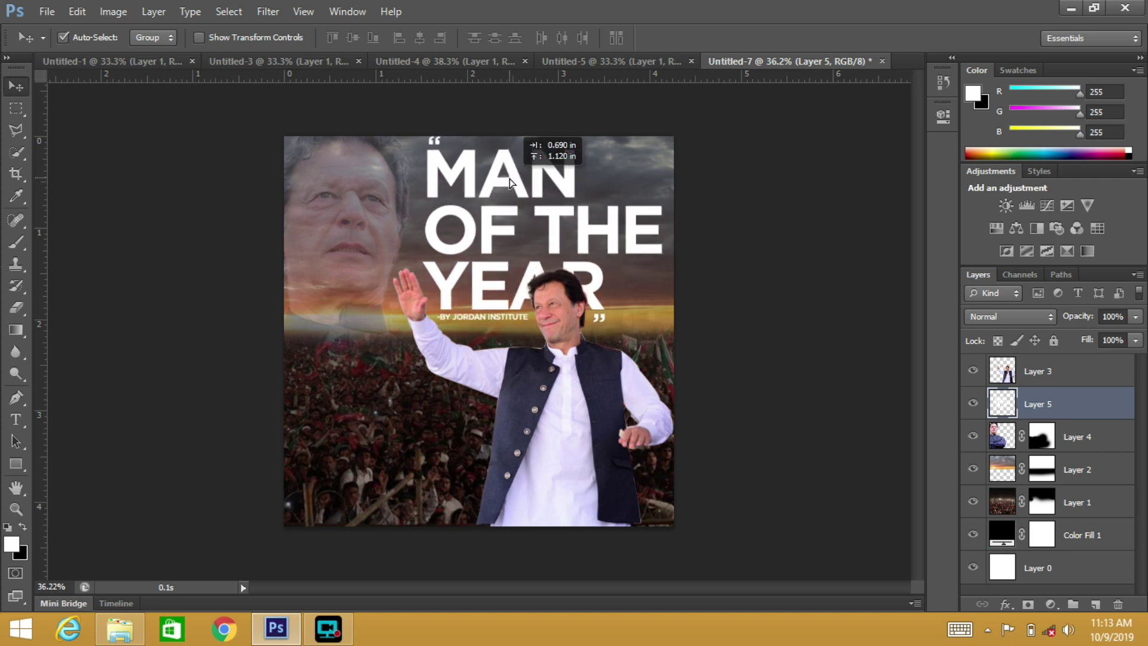
{"action": "left_click_drag", "start_coordinate": [509, 179], "coordinate": [514, 178]}
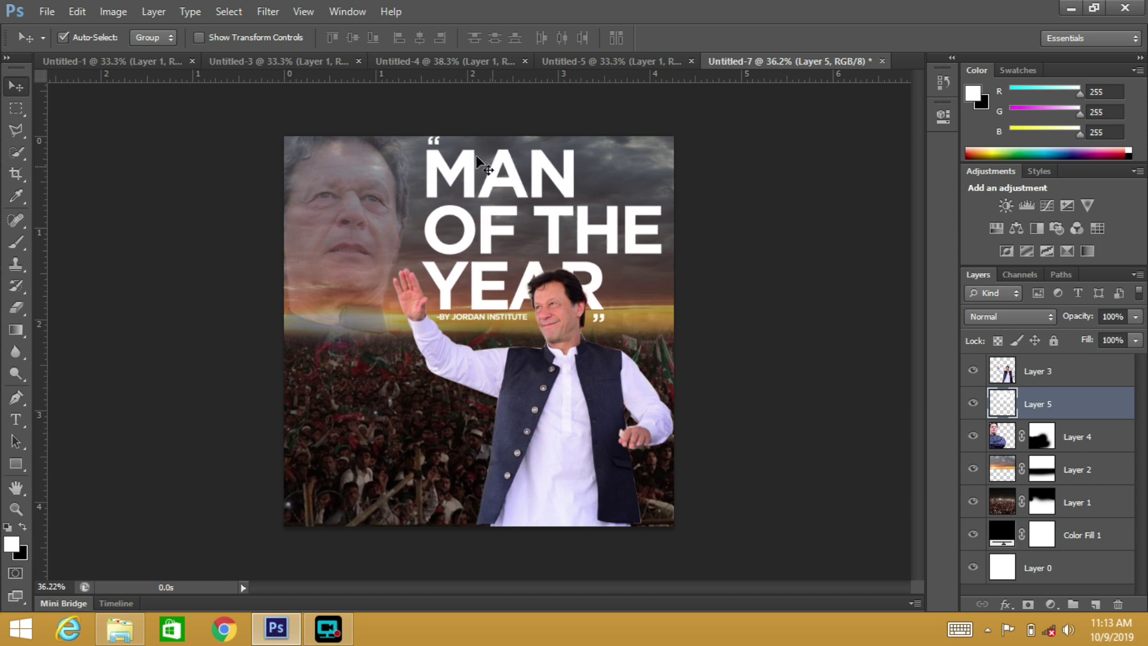
{"action": "left_click_drag", "start_coordinate": [467, 197], "coordinate": [540, 224]}
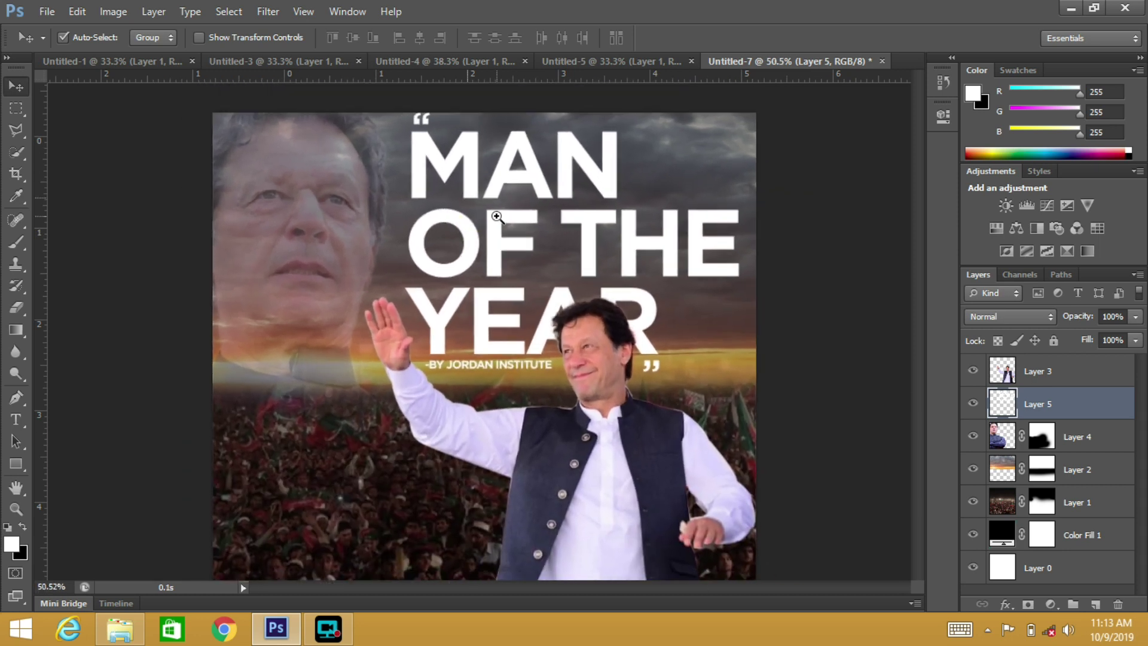
{"action": "key", "text": "Down"}
{"action": "key", "text": "Down"}
{"action": "key", "text": "Down"}
{"action": "key", "text": "Down"}
{"action": "key", "text": "Down"}
{"action": "key", "text": "Down"}
{"action": "key", "text": "Down"}
{"action": "key", "text": "Down"}
{"action": "key", "text": "Down"}
{"action": "key", "text": "Right"}
{"action": "key", "text": "Right"}
{"action": "key", "text": "Right"}
{"action": "key", "text": "Down"}
{"action": "key", "text": "Down"}
{"action": "key", "text": "Down"}
{"action": "key", "text": "Down"}
{"action": "key", "text": "Down"}
{"action": "key", "text": "Down"}
{"action": "key", "text": "Down"}
{"action": "key", "text": "Down"}
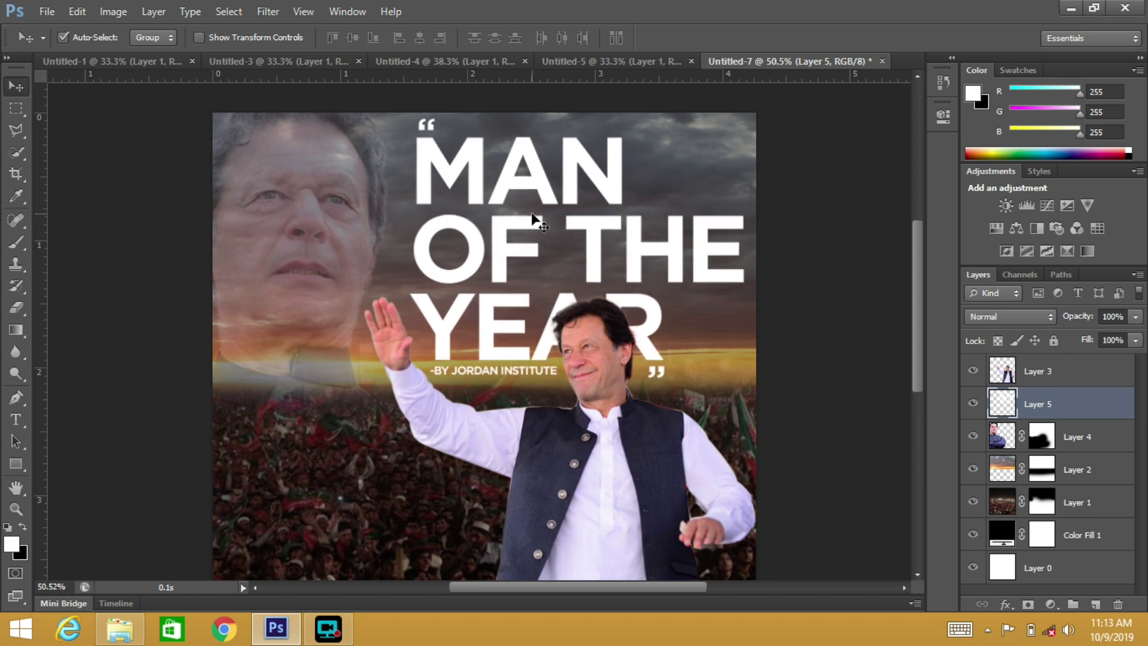
- Scale the quote down to about 94.5%
{"action": "key", "text": "ctrl+t"}
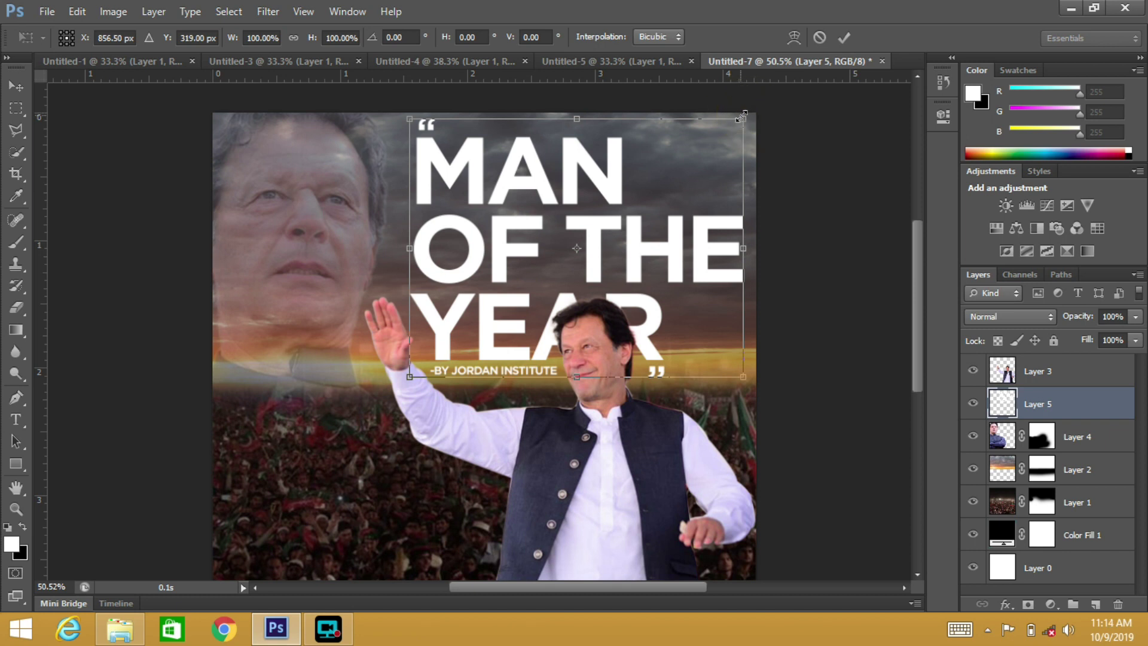
{"action": "left_click_drag", "start_coordinate": [742, 117], "coordinate": [733, 119]}
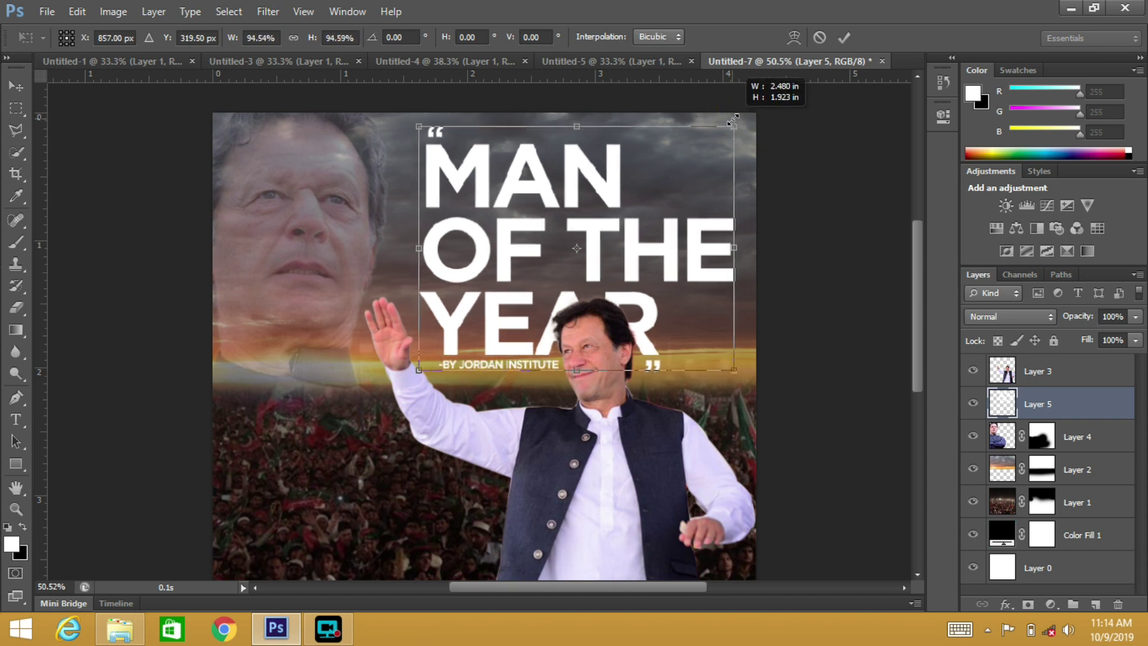
{"action": "key", "text": "Return"}
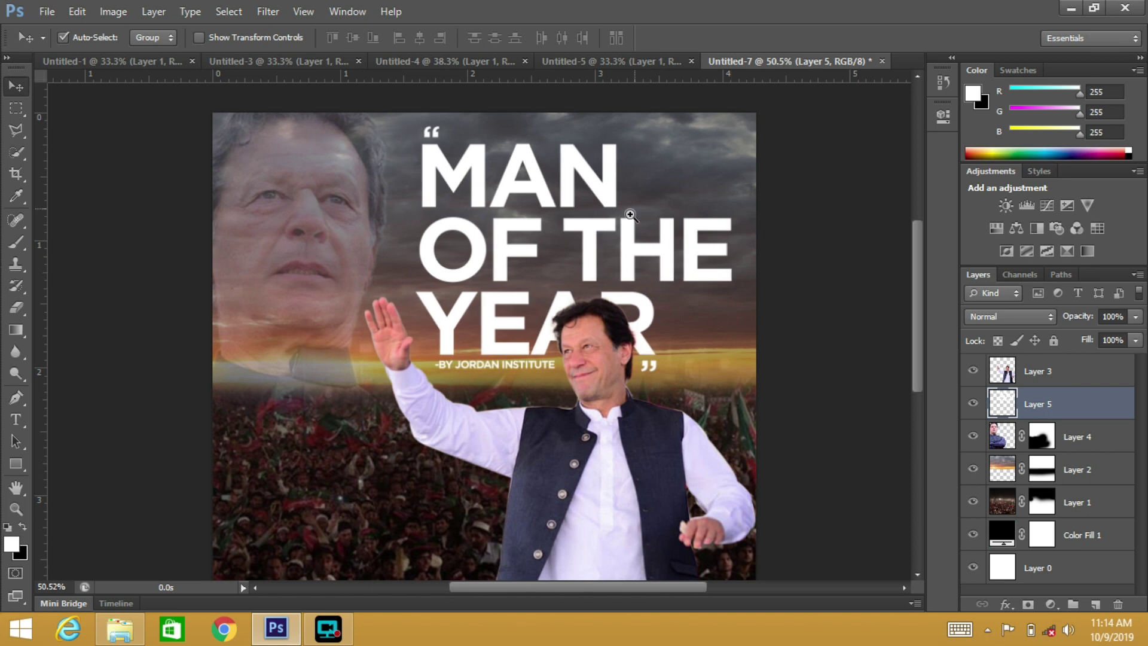
{"action": "left_click_drag", "start_coordinate": [630, 214], "coordinate": [598, 216]}
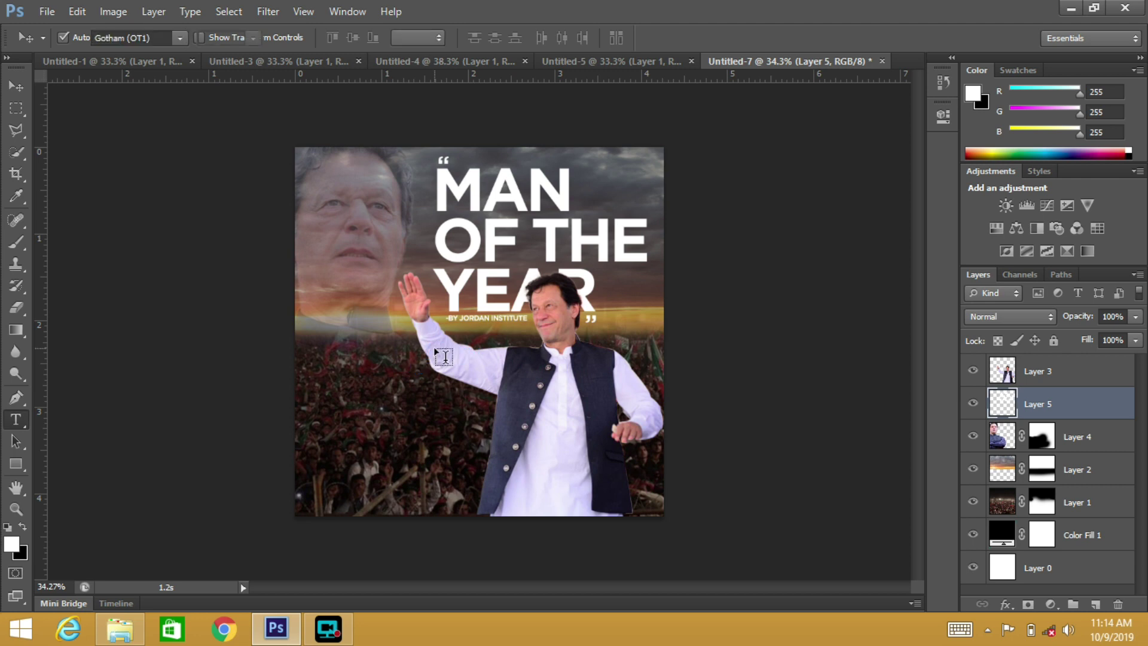
{"action": "left_click", "coordinate": [386, 383]}
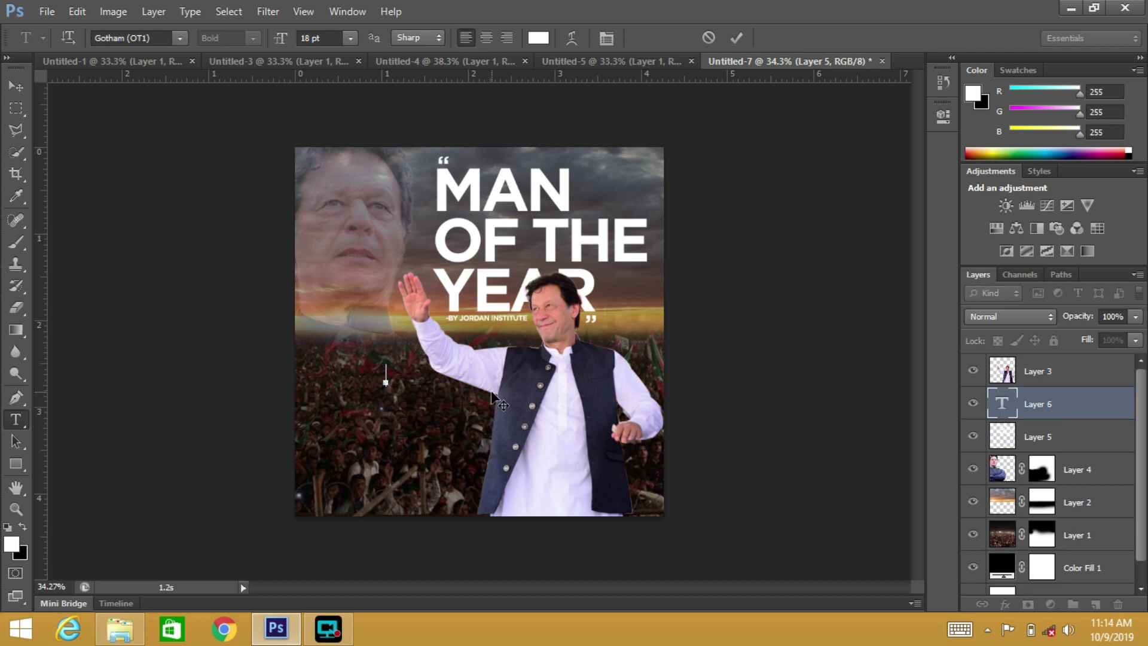
{"action": "type", "text": "PAKIS"}
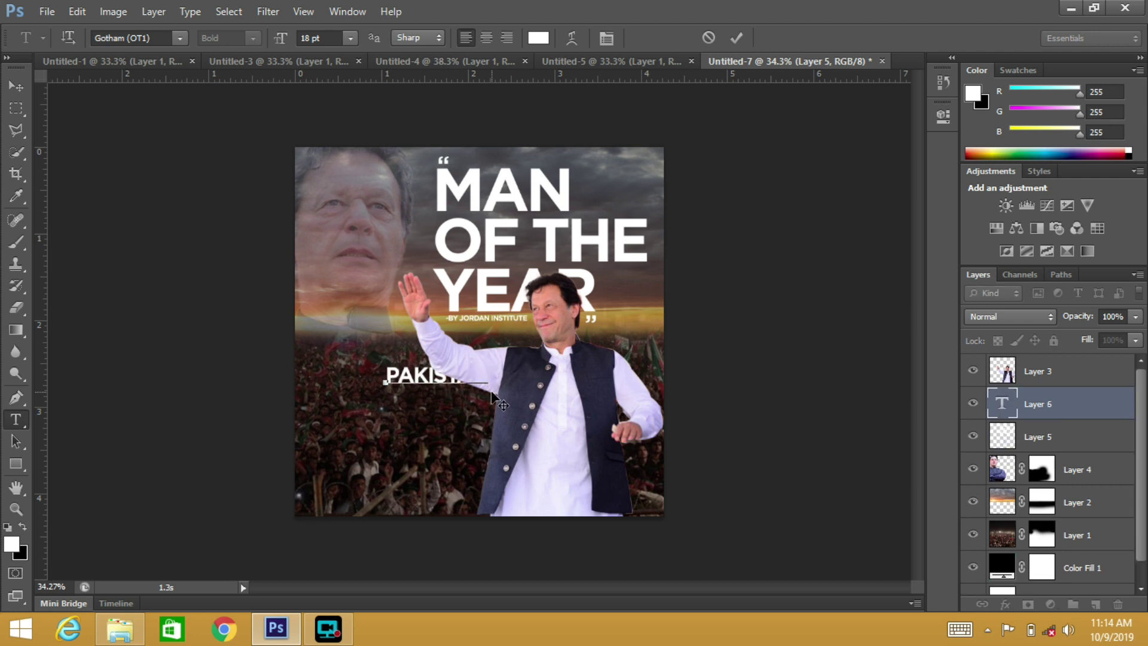
{"action": "left_click", "coordinate": [709, 38]}
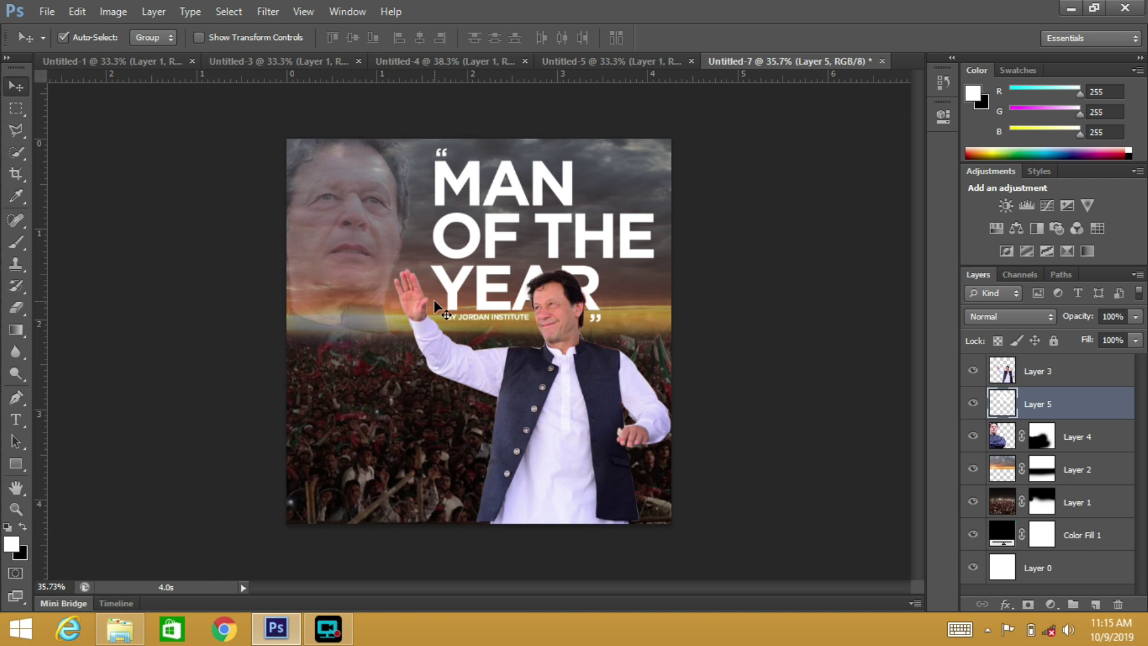
- Move the crowd layer about 0.56 in lower
{"action": "left_click_drag", "start_coordinate": [436, 302], "coordinate": [473, 281]}
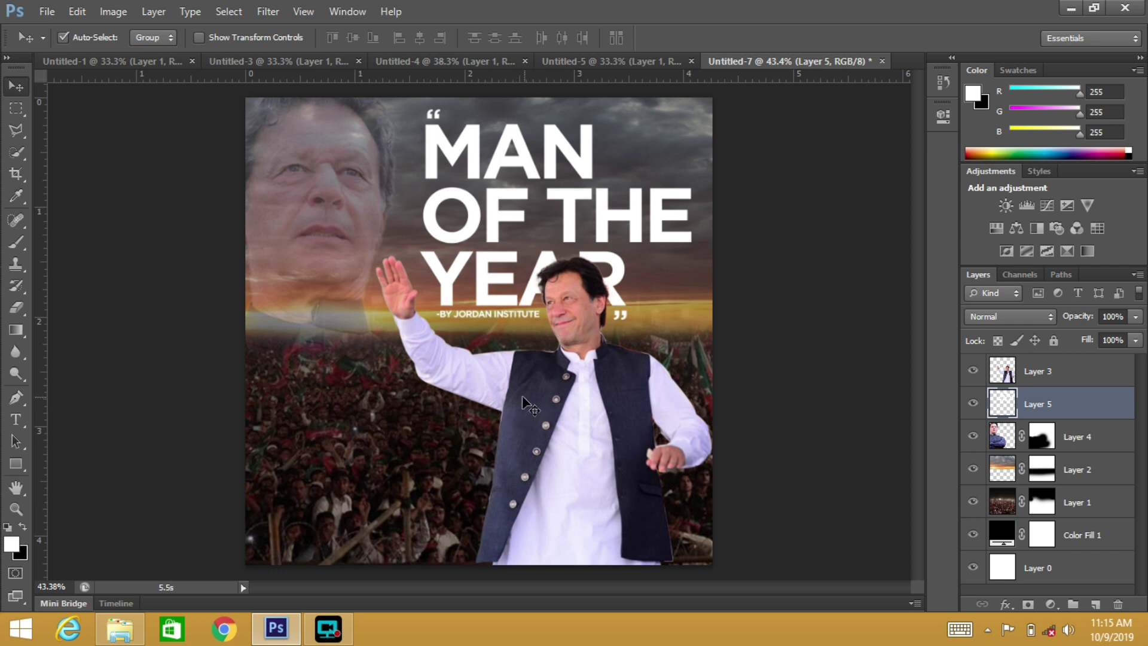
{"action": "left_click_drag", "start_coordinate": [398, 426], "coordinate": [393, 486]}
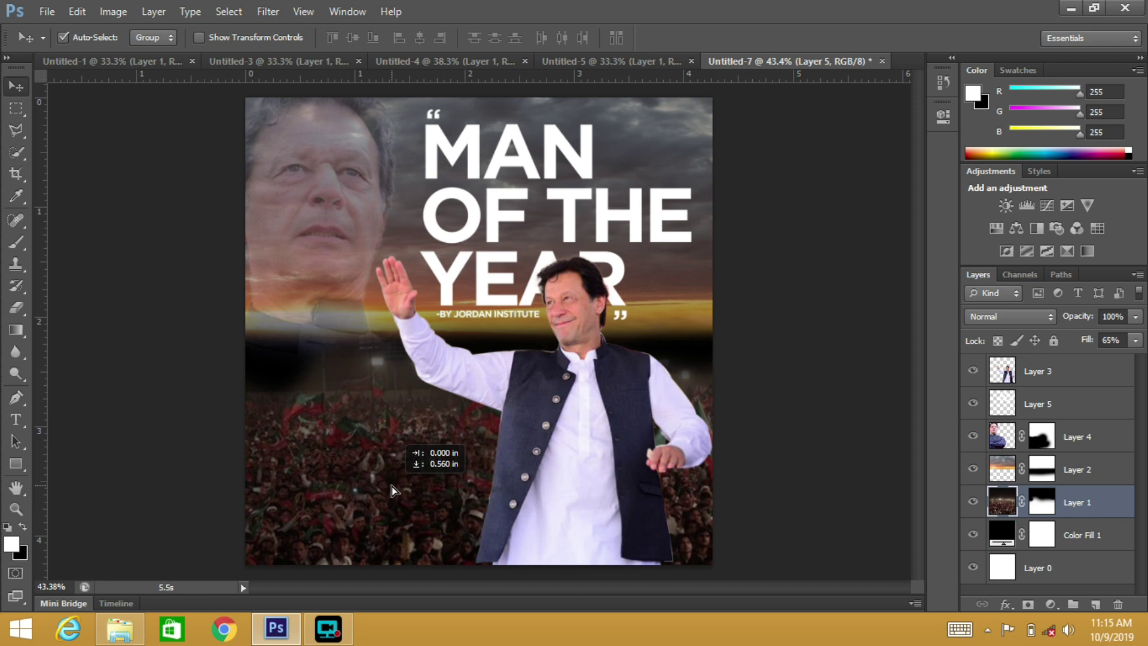
{"action": "left_click_drag", "start_coordinate": [391, 458], "coordinate": [391, 468]}
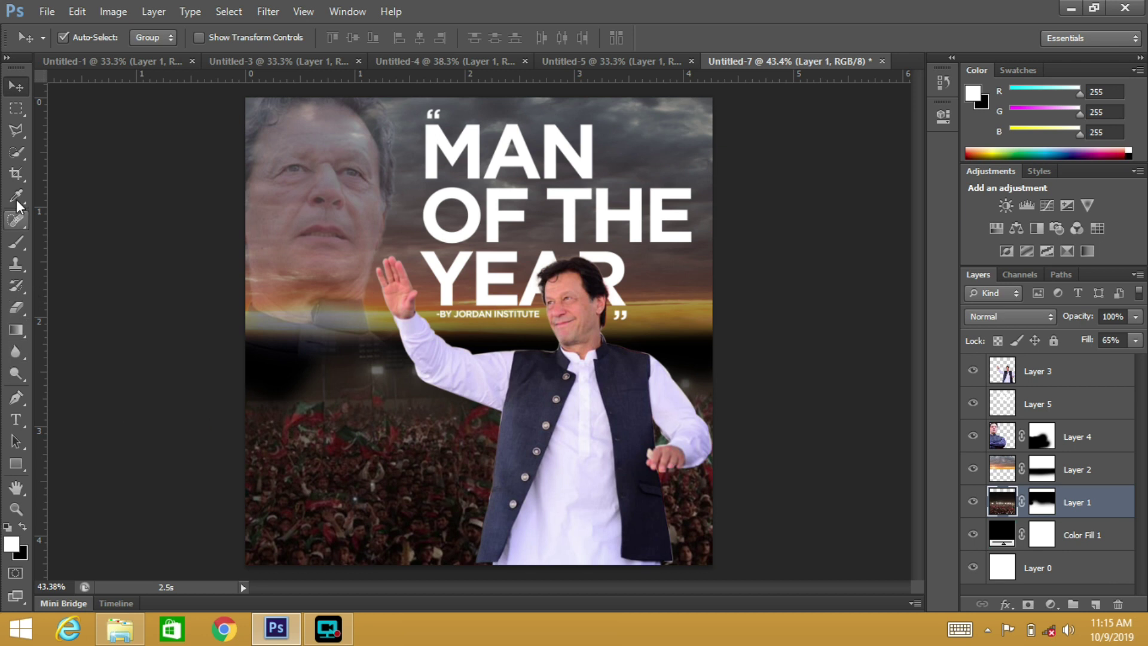
- Paint white on the crowd mask around the leader, then lower the sunset sky layer
{"action": "left_click", "coordinate": [14, 243]}
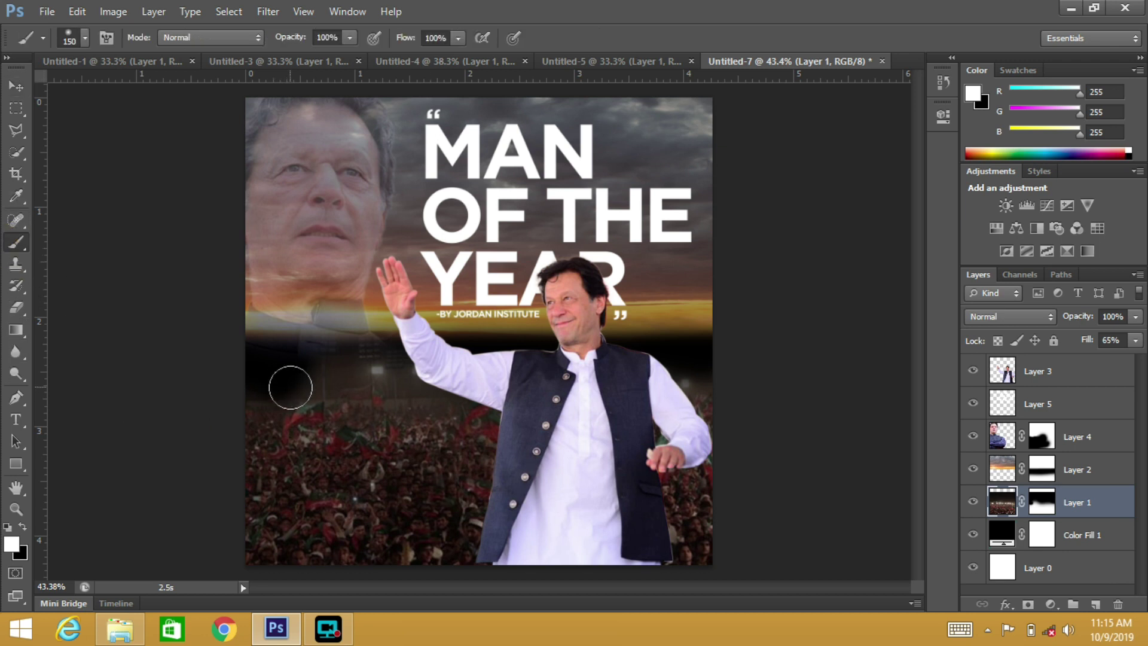
{"action": "key", "text": "bracketright"}
{"action": "key", "text": "bracketright"}
{"action": "left_click", "coordinate": [302, 397]}
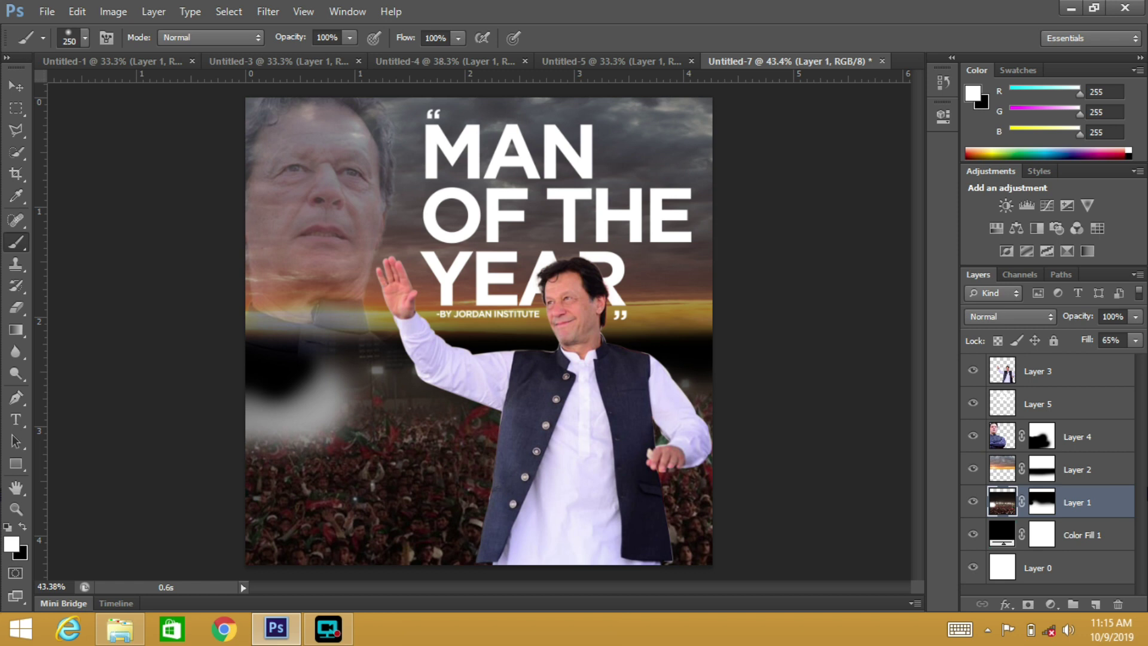
{"action": "left_click", "coordinate": [1051, 506]}
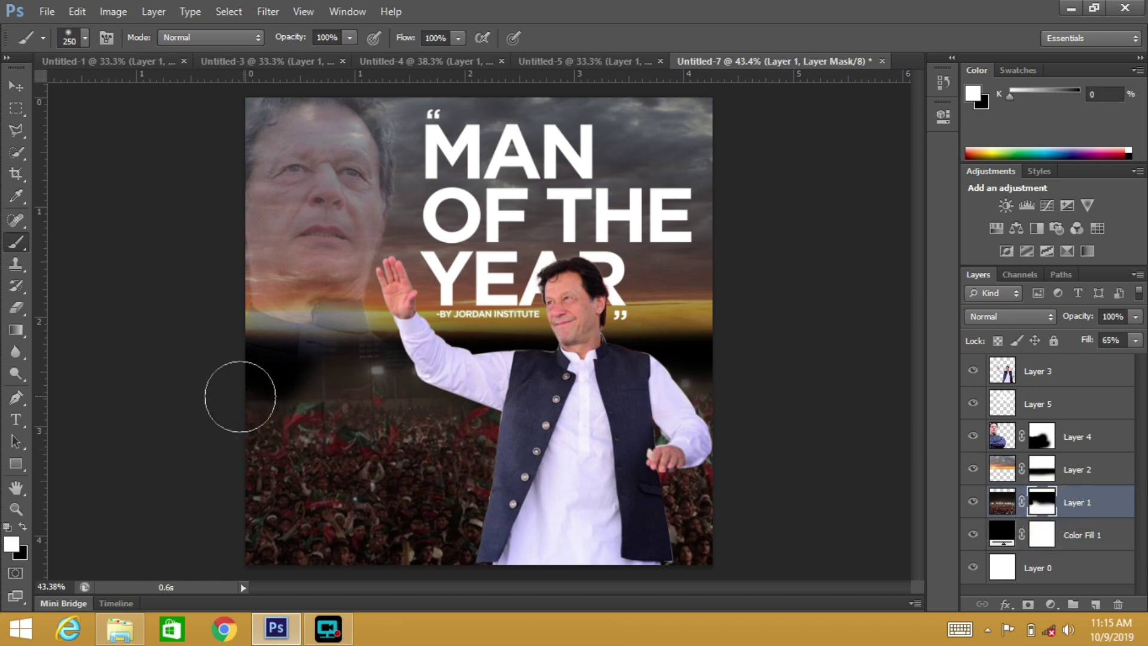
{"action": "left_click_drag", "start_coordinate": [239, 397], "coordinate": [198, 410]}
{"action": "left_click_drag", "start_coordinate": [645, 364], "coordinate": [688, 388]}
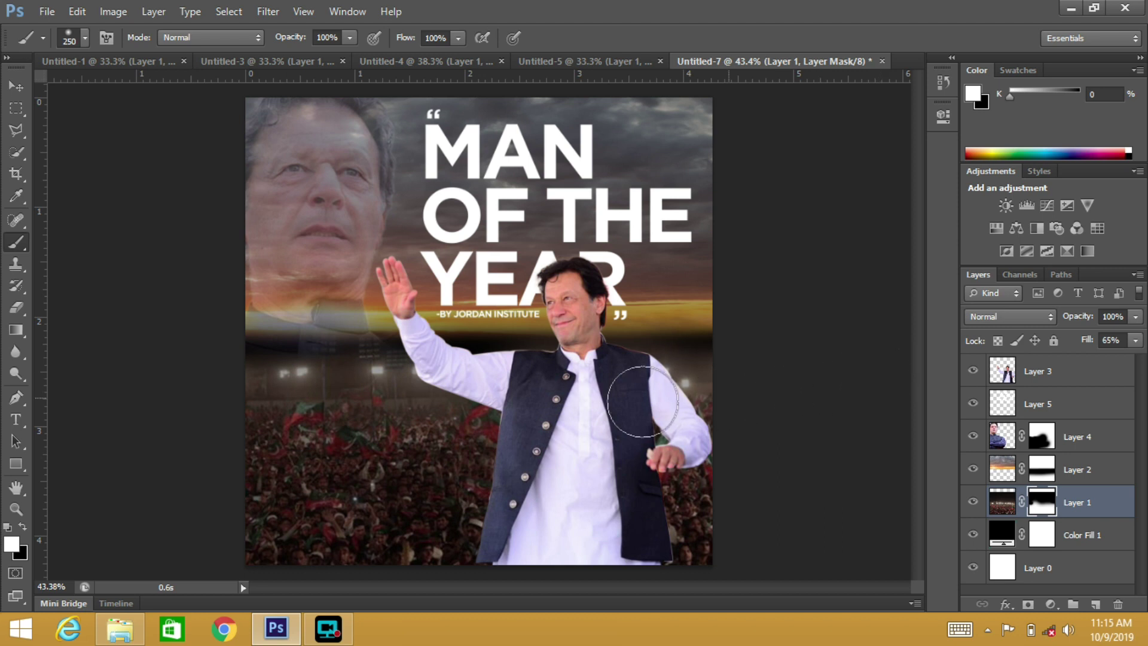
{"action": "left_click_drag", "start_coordinate": [628, 434], "coordinate": [660, 436]}
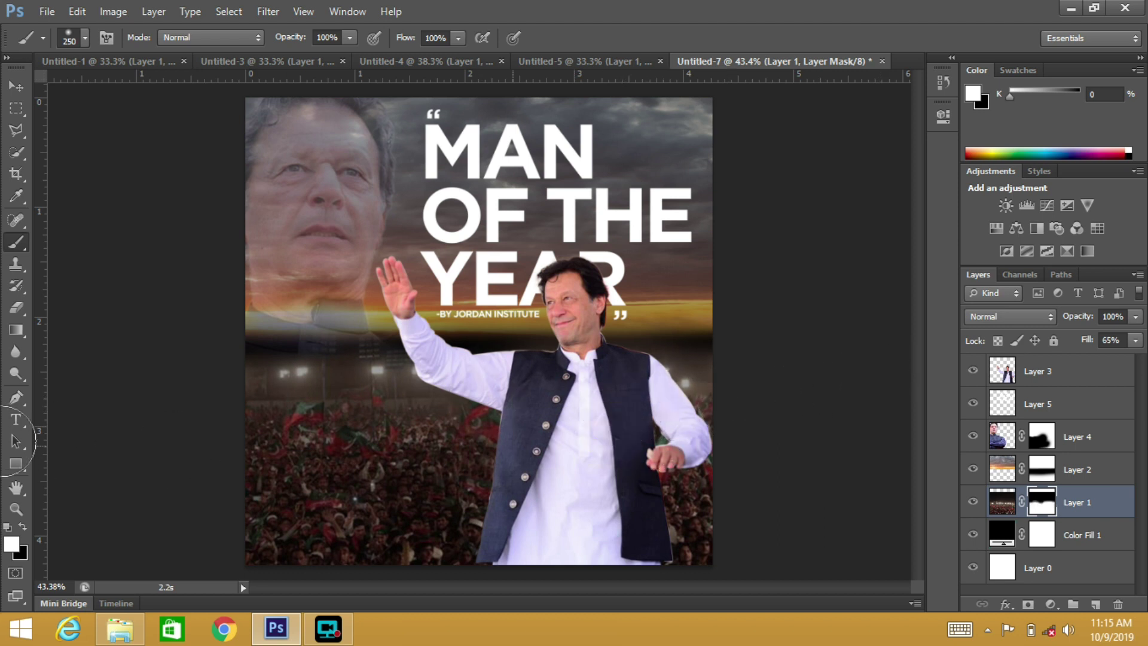
{"action": "left_click", "coordinate": [16, 87]}
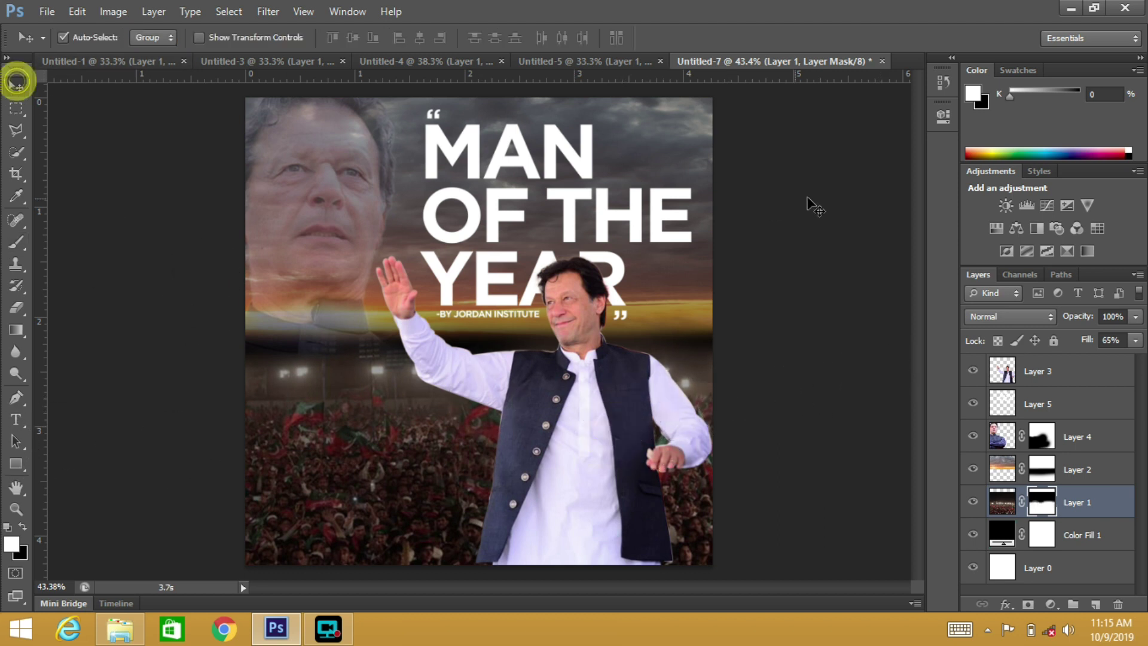
{"action": "left_click_drag", "start_coordinate": [693, 133], "coordinate": [687, 203]}
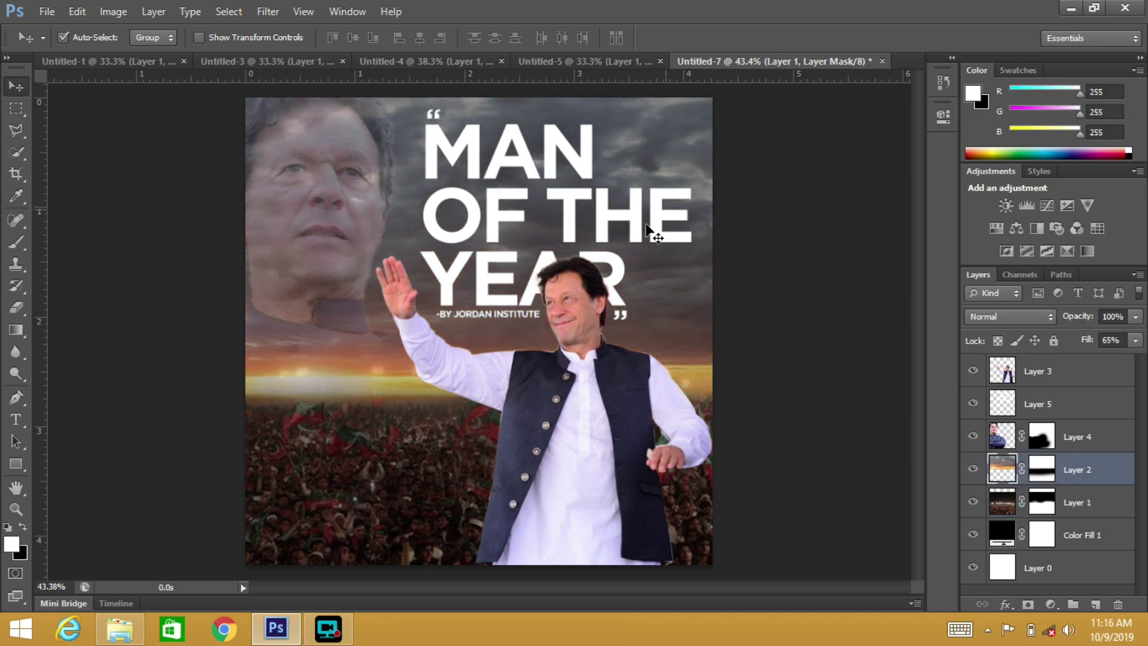
- Drag the Visionary Leaders quote further left, above the crowd and horizon
{"action": "scroll", "coordinate": [480, 259], "scroll_direction": "down", "scroll_amount": 2}
{"action": "scroll", "coordinate": [481, 259], "scroll_direction": "up", "scroll_amount": 1}
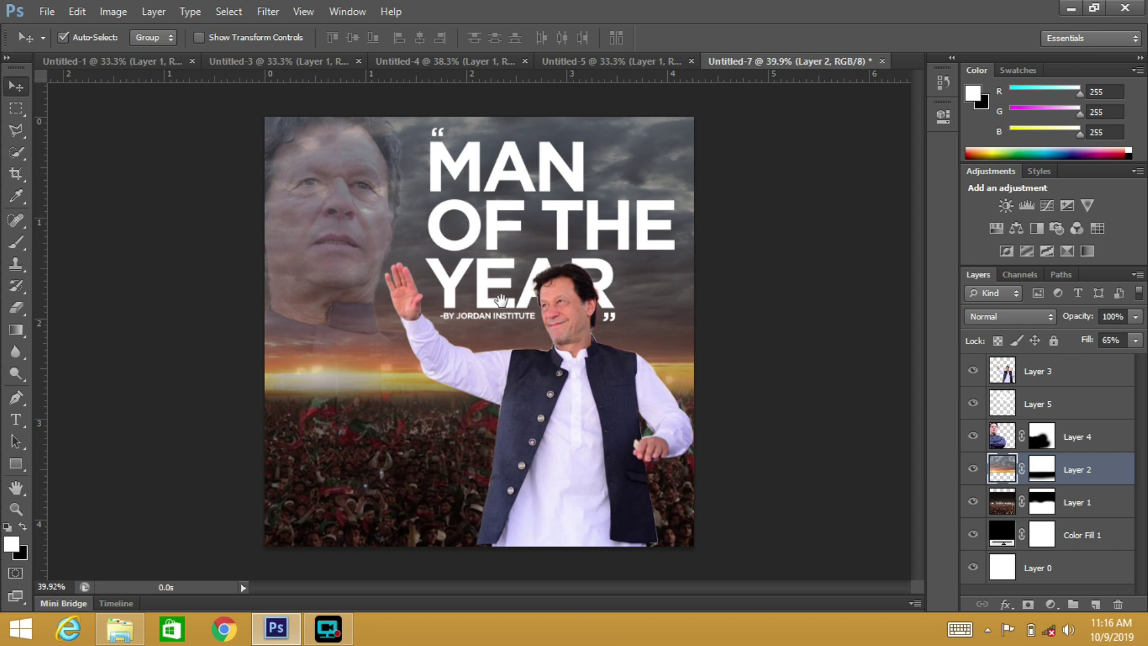
{"action": "scroll", "coordinate": [437, 306], "scroll_direction": "up", "scroll_amount": 3}
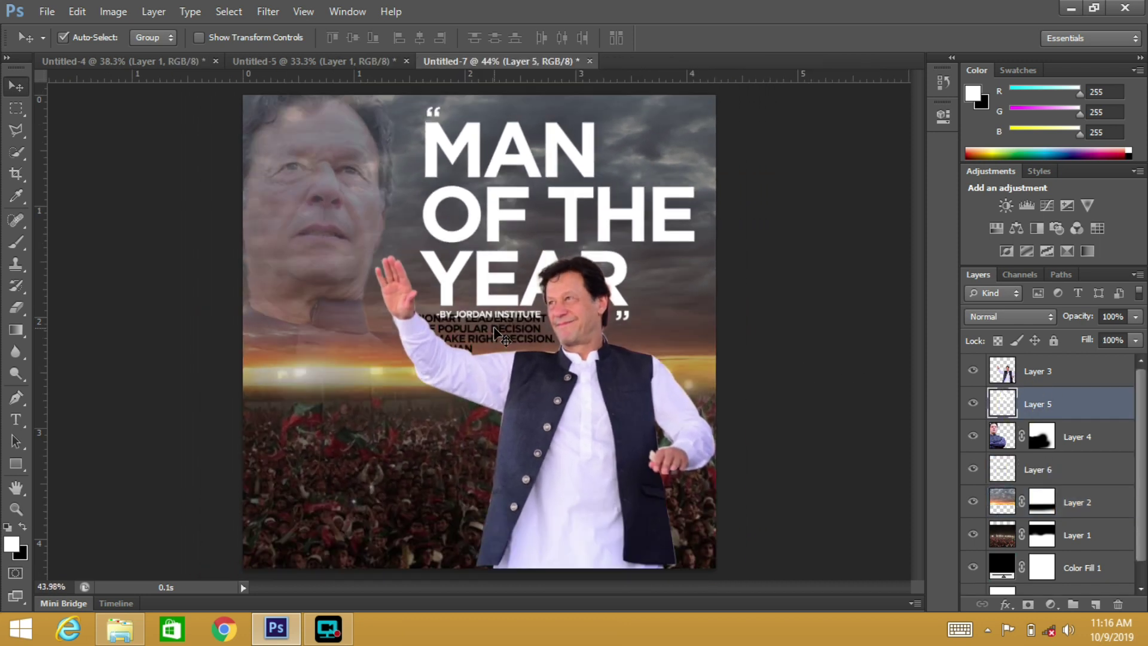
{"action": "scroll", "coordinate": [493, 370], "scroll_direction": "up", "scroll_amount": 10}
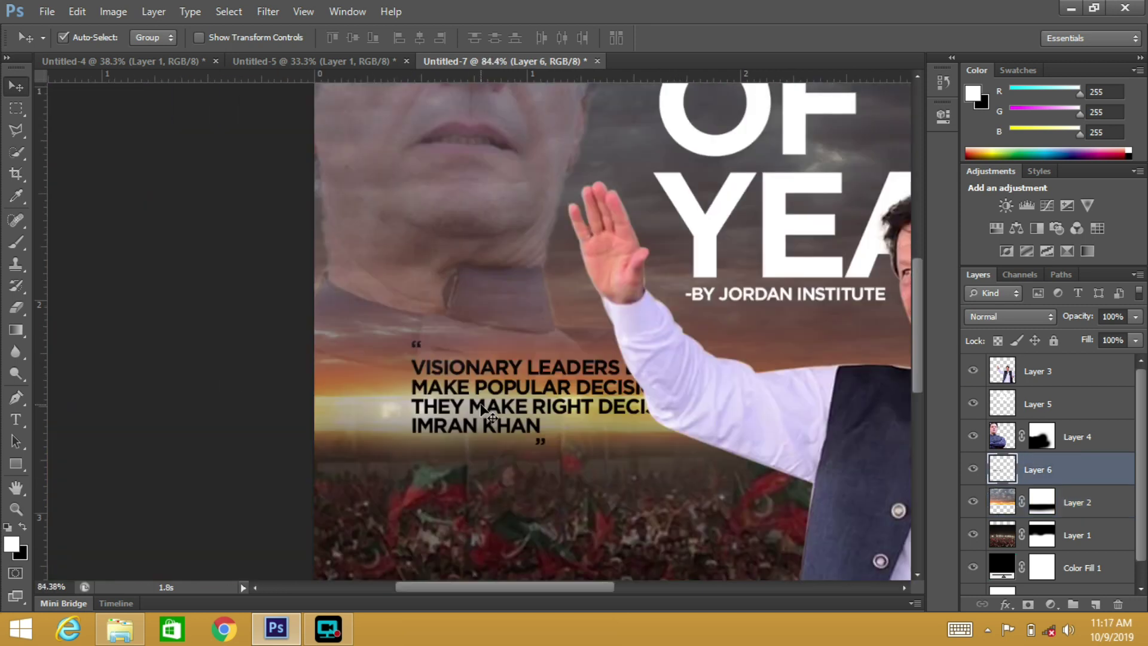
{"action": "left_click_drag", "start_coordinate": [487, 413], "coordinate": [390, 400]}
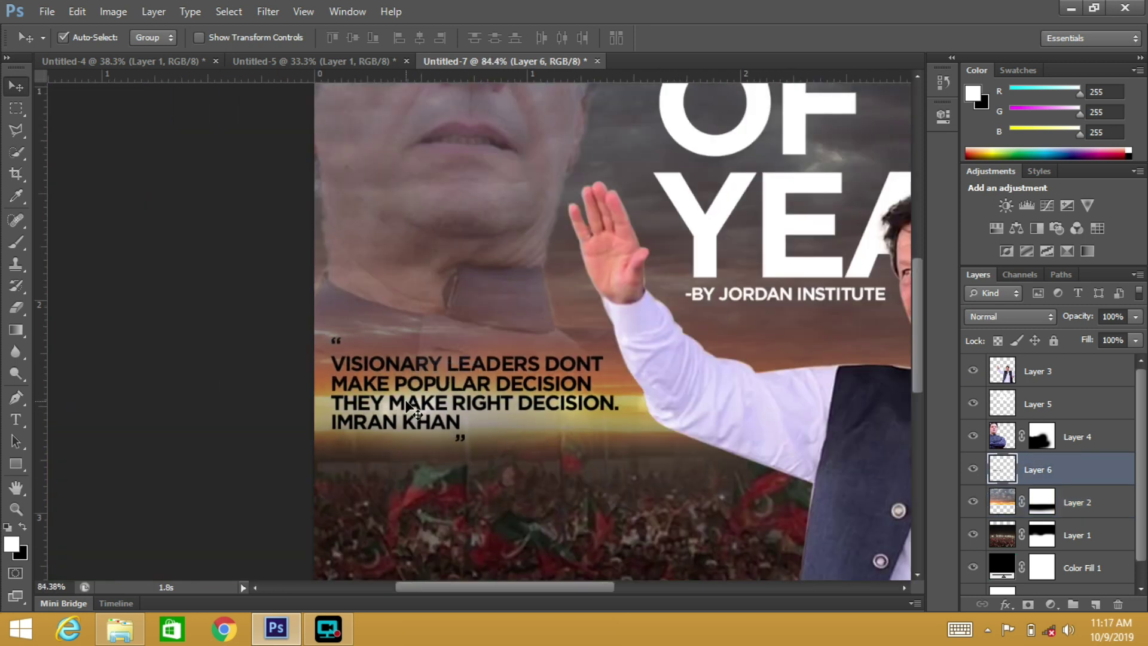
{"action": "scroll", "coordinate": [658, 460], "scroll_direction": "down", "scroll_amount": 7}
{"action": "scroll", "coordinate": [384, 361], "scroll_direction": "up", "scroll_amount": 5}
{"action": "left_click", "coordinate": [385, 362]}
{"action": "key", "text": "t"}
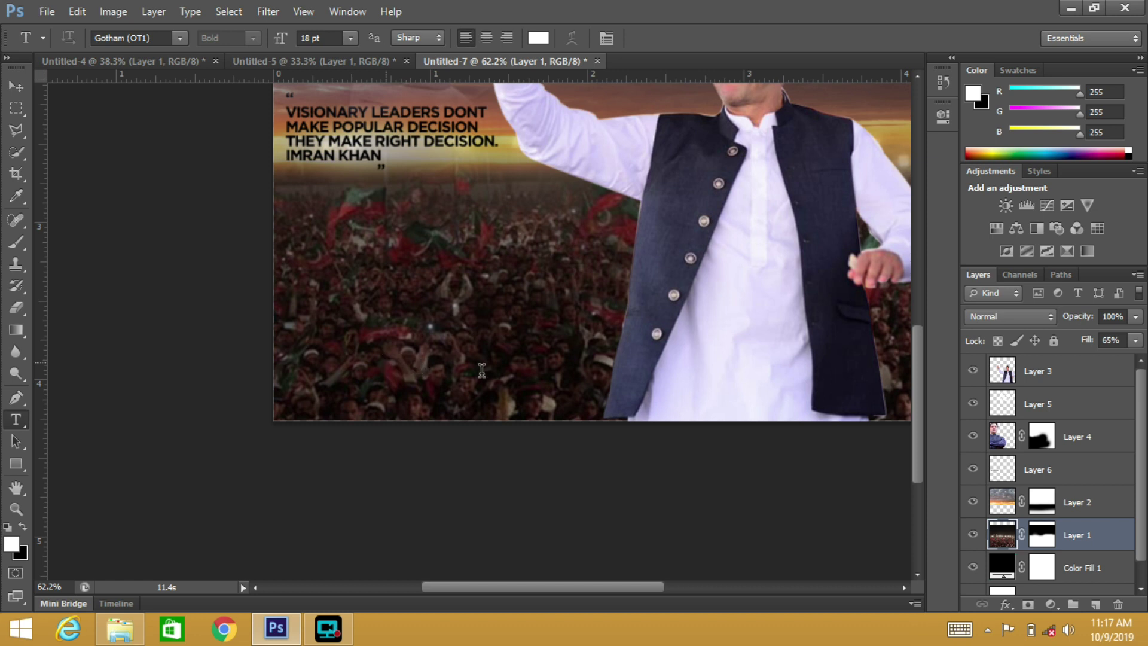
- Add a text layer reading 'PRINT POINT' over the crowd
{"action": "left_click", "coordinate": [385, 359]}
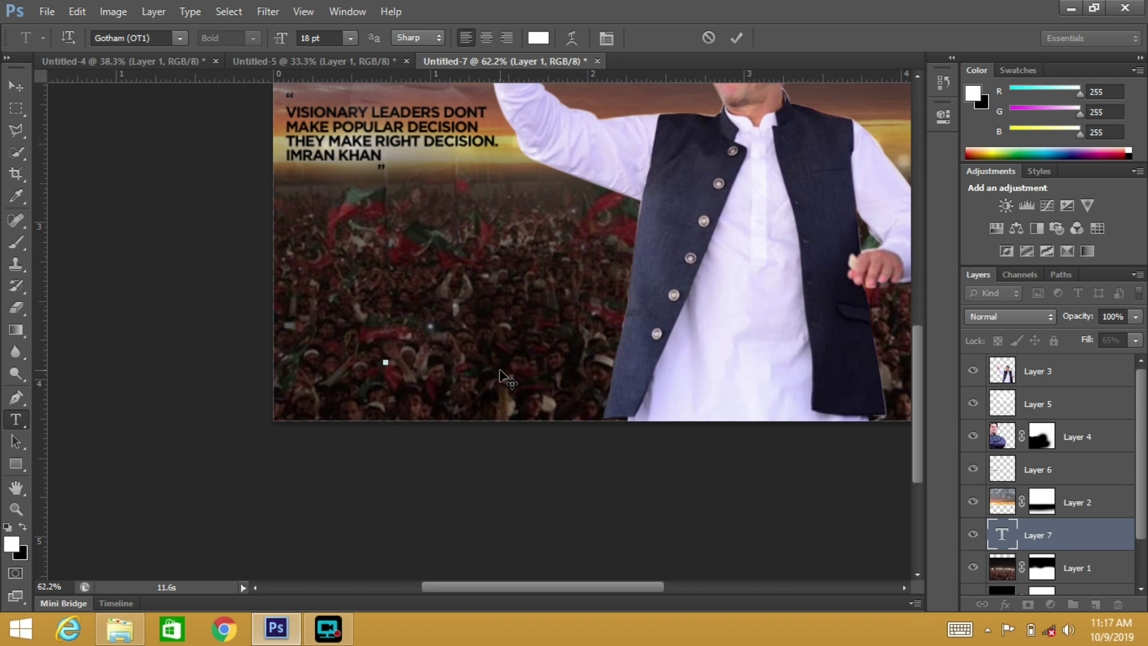
{"action": "type", "text": "PRINT P"}
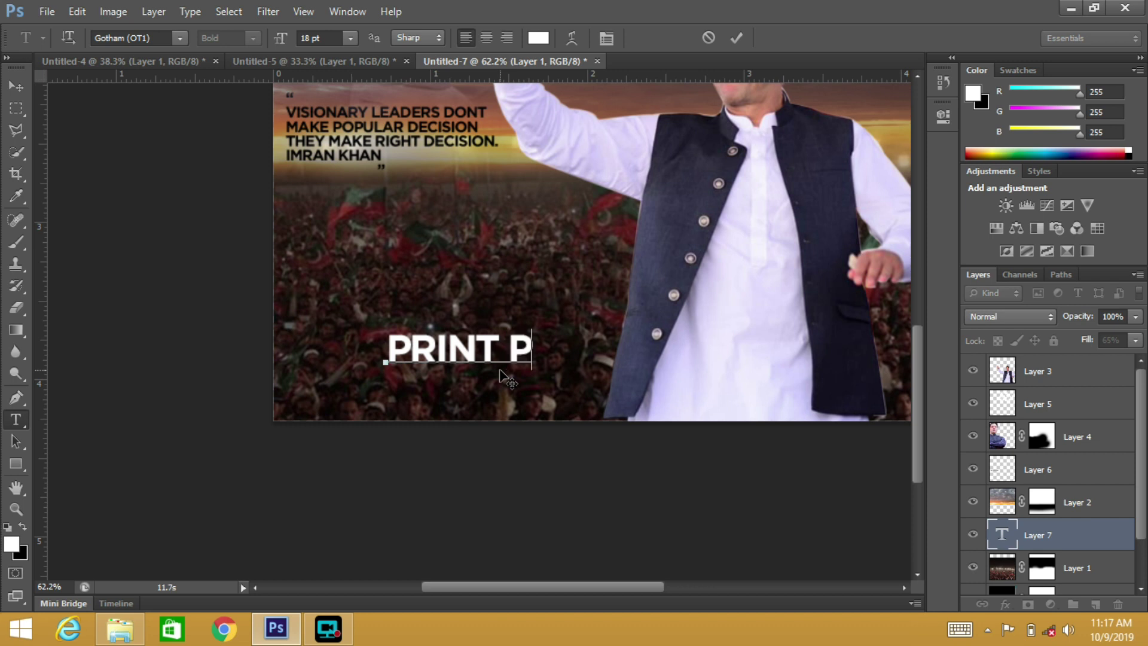
{"action": "type", "text": "OINT"}
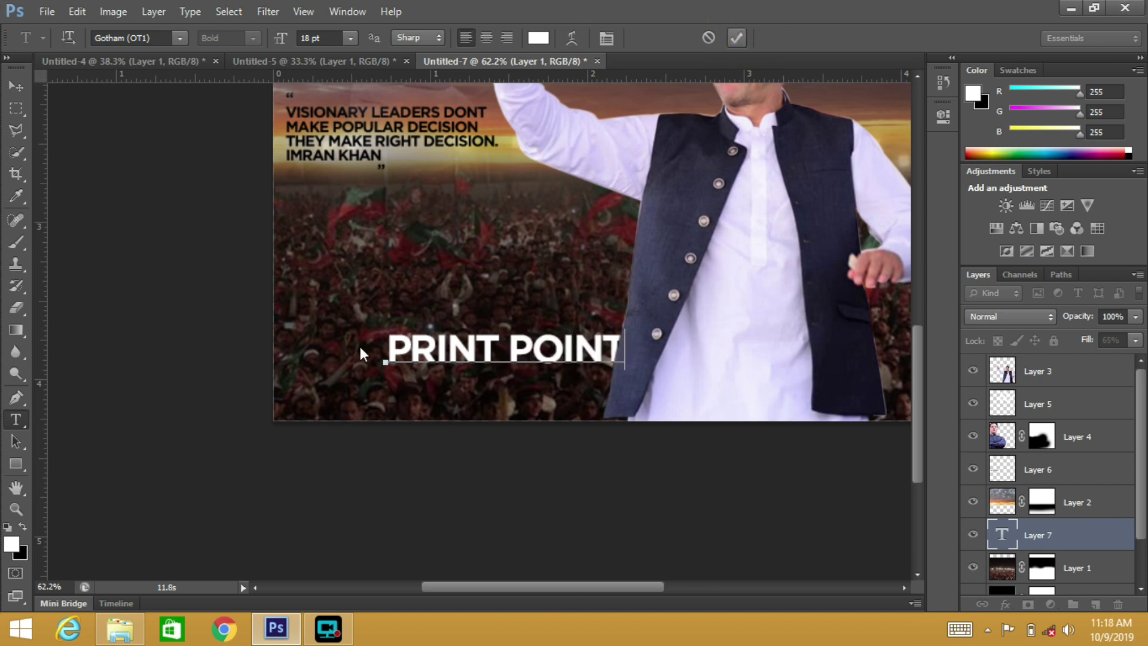
{"action": "left_click", "coordinate": [14, 83]}
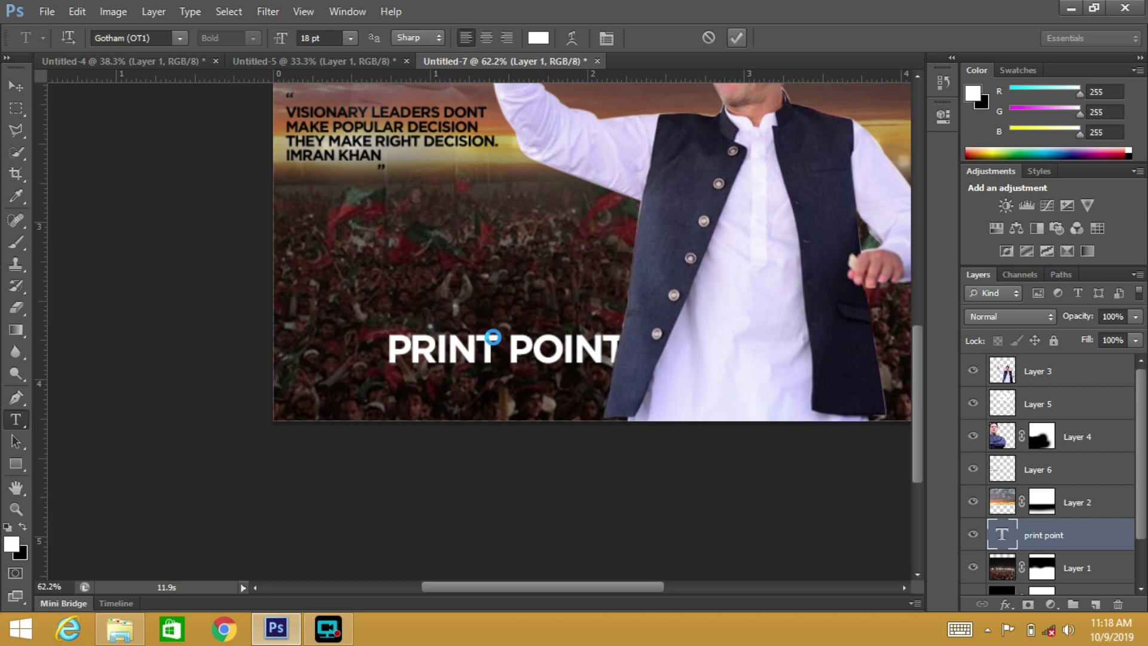
{"action": "key", "text": "ctrl+Return"}
- Move PRINT POINT to the bottom-left corner and scale it to about 42%
{"action": "key", "text": "v"}
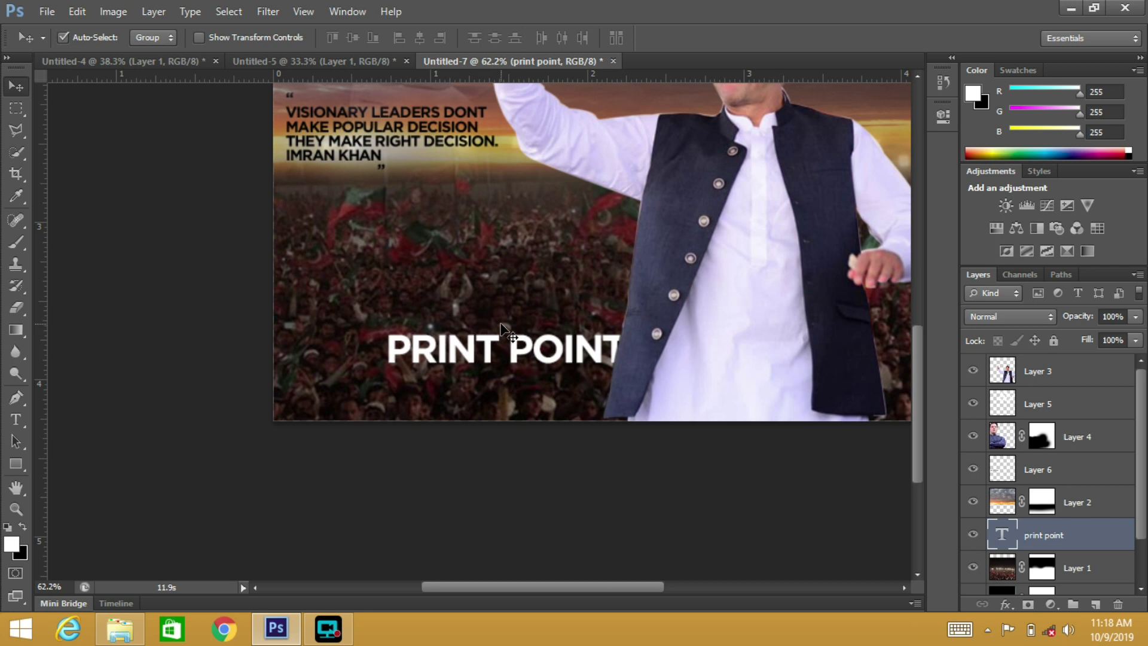
{"action": "left_click_drag", "start_coordinate": [500, 326], "coordinate": [383, 392]}
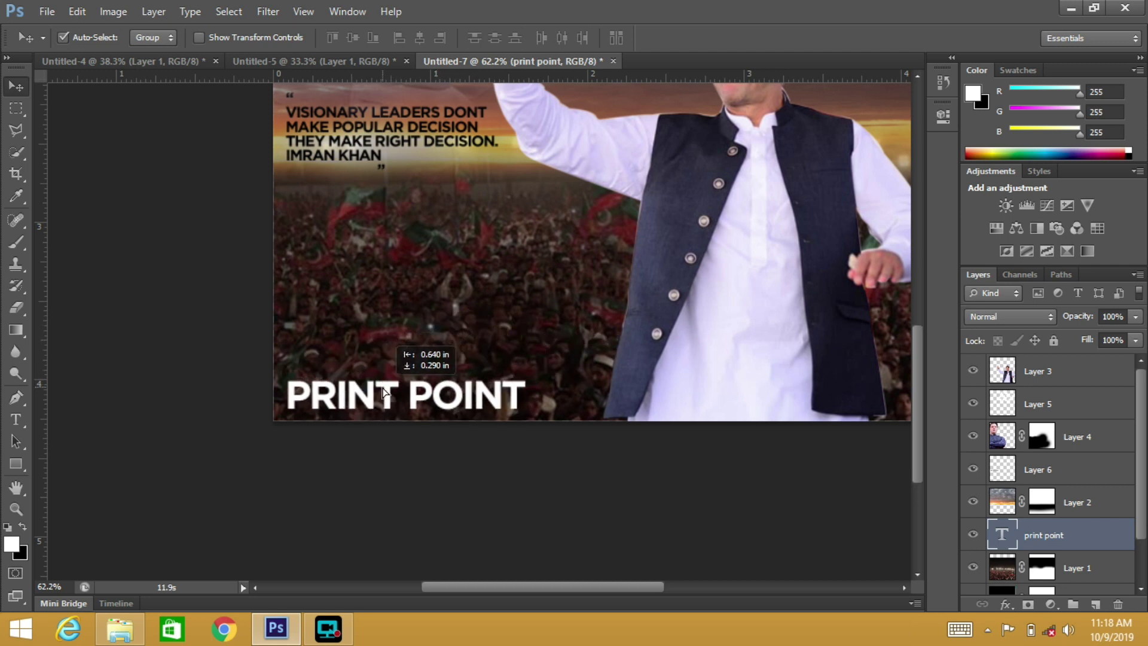
{"action": "key", "text": "ctrl+t"}
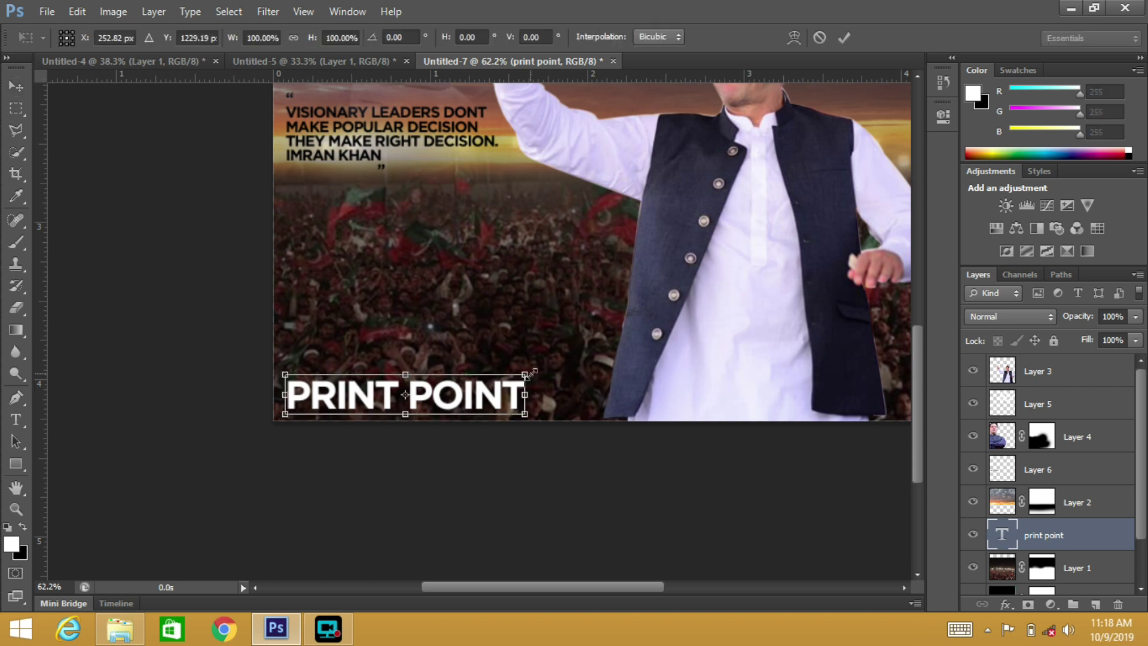
{"action": "left_click_drag", "start_coordinate": [526, 374], "coordinate": [388, 397]}
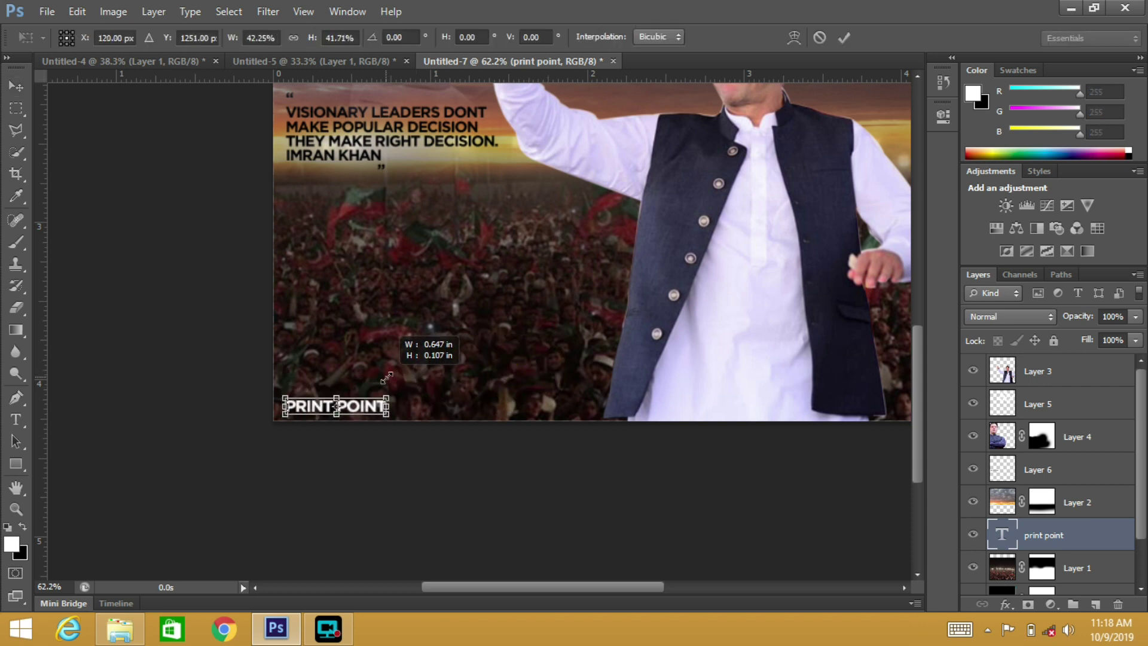
{"action": "key", "text": "Return"}
{"action": "key", "text": "ctrl+0"}
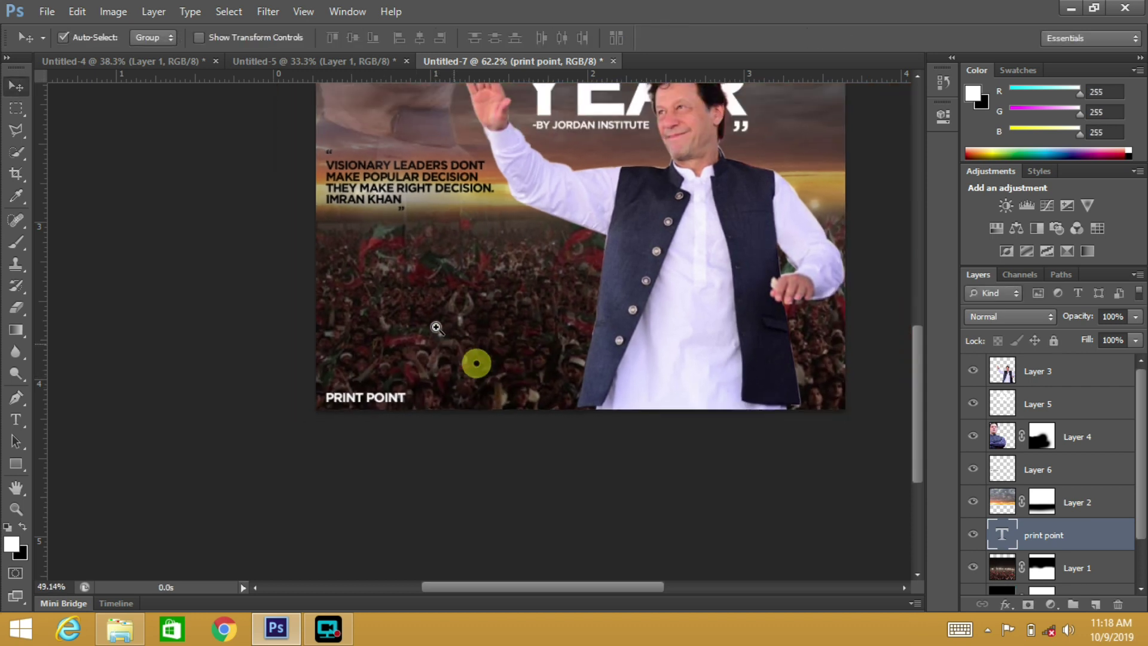
{"action": "left_click_drag", "start_coordinate": [399, 269], "coordinate": [507, 379]}
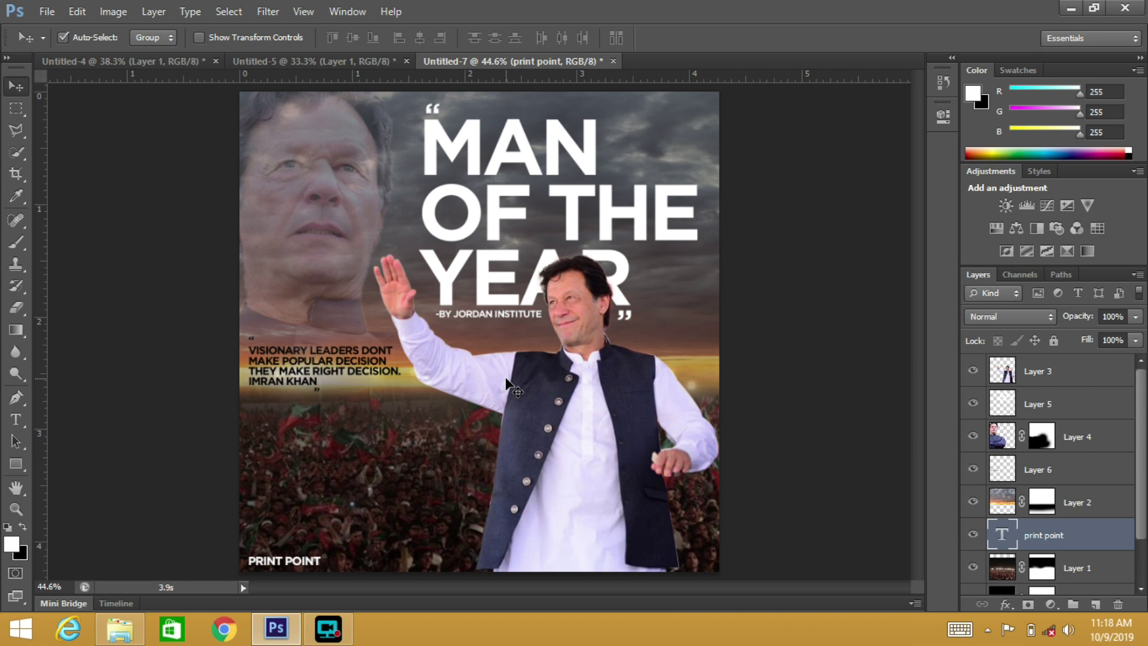
- Save the poster, then save it again as a layered PSD named 'imra'
{"action": "key", "text": "ctrl+s"}
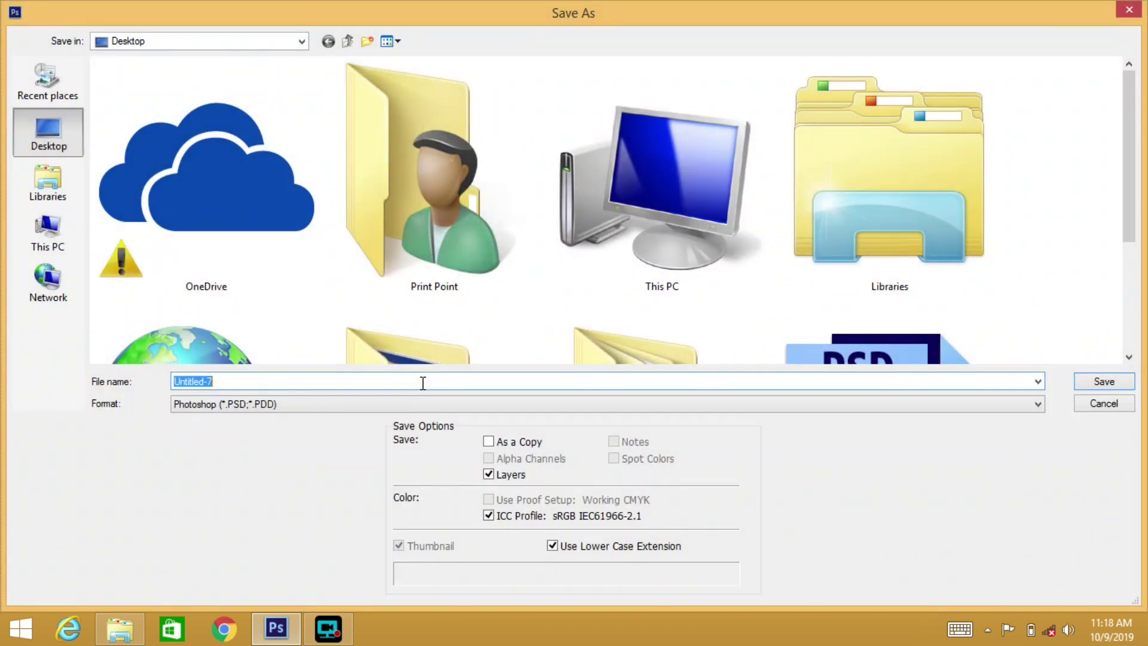
{"action": "key", "text": "Return"}
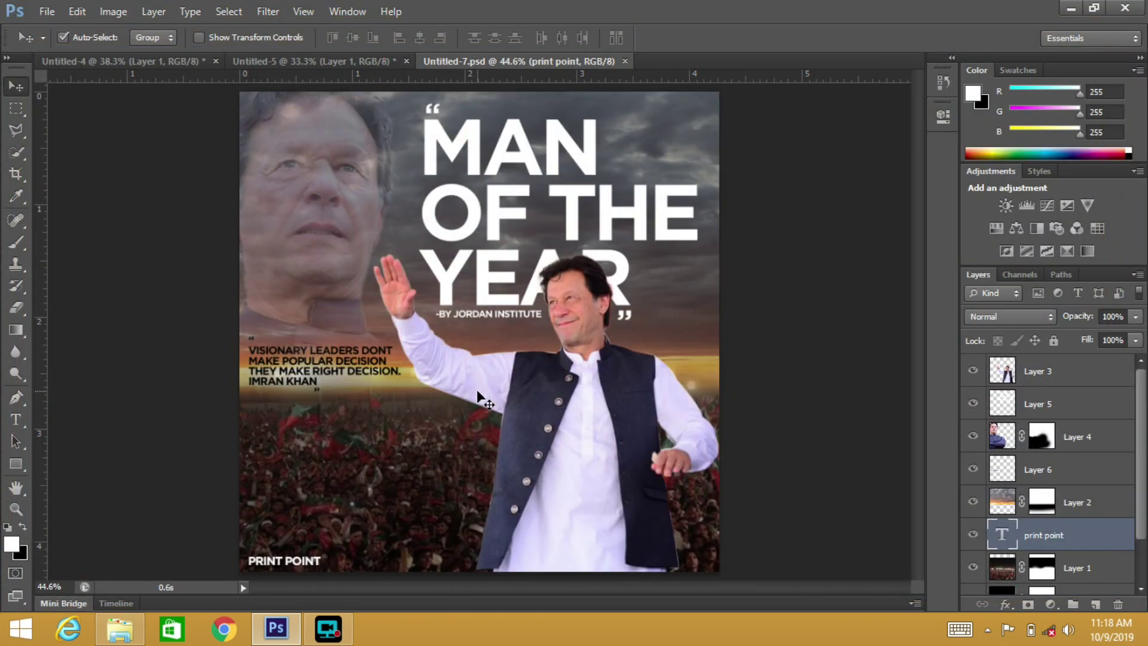
{"action": "key", "text": "ctrl+shift+s"}
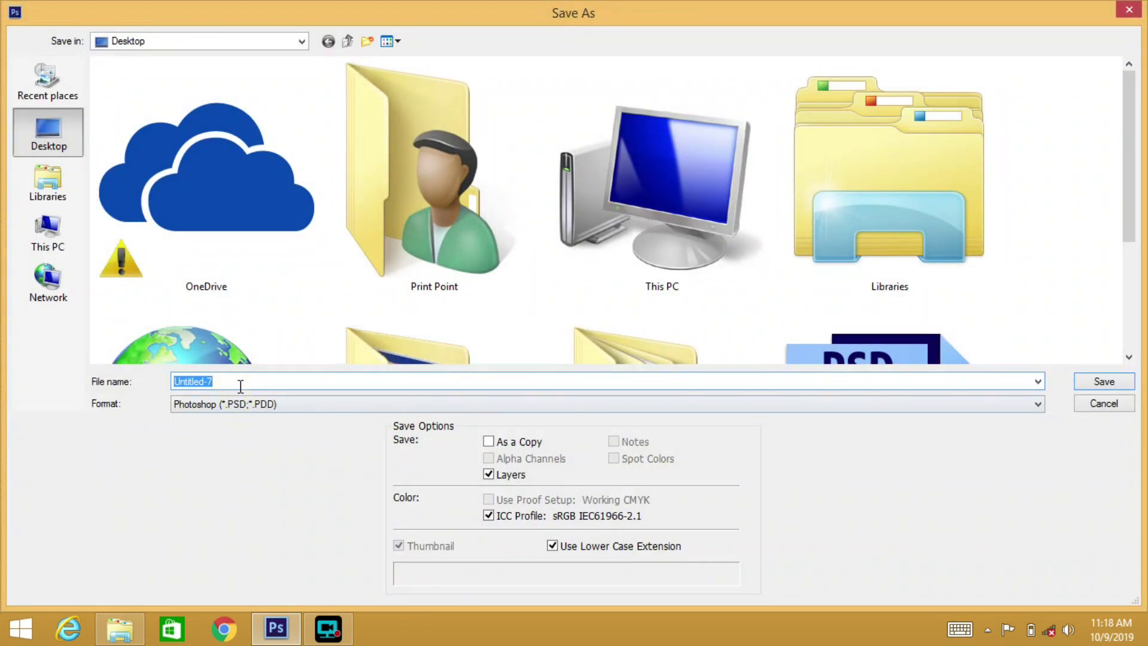
{"action": "left_click", "coordinate": [292, 382]}
{"action": "type", "text": "imra"}
{"action": "double_click", "coordinate": [312, 380]}
{"action": "type", "text": "imra"}
{"action": "left_click", "coordinate": [1105, 384]}
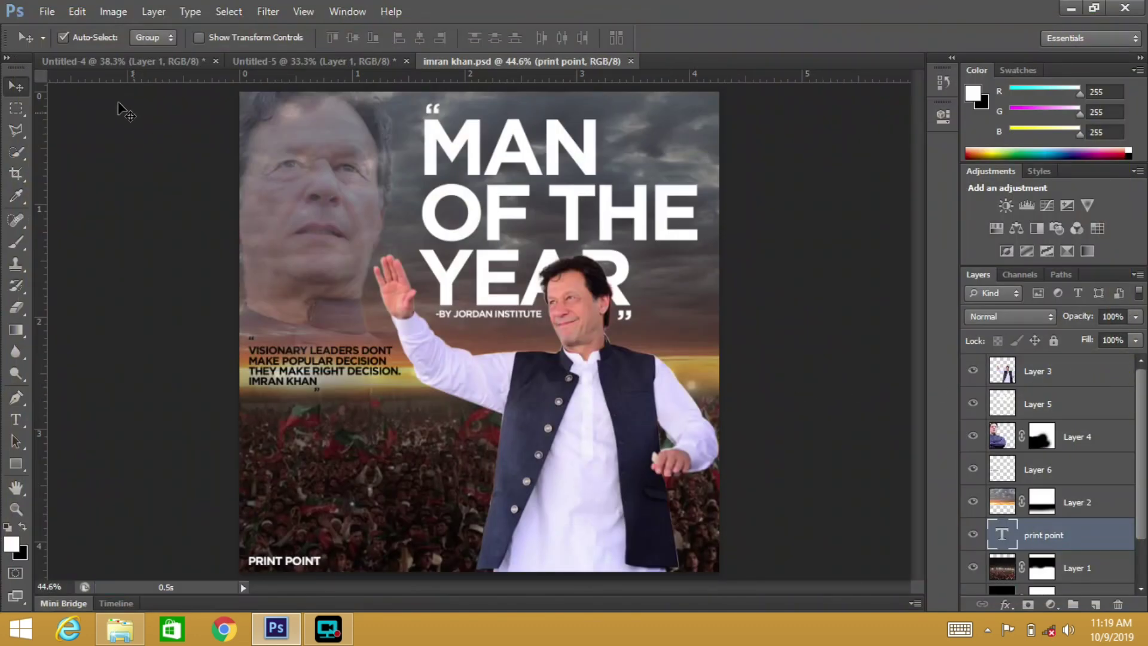